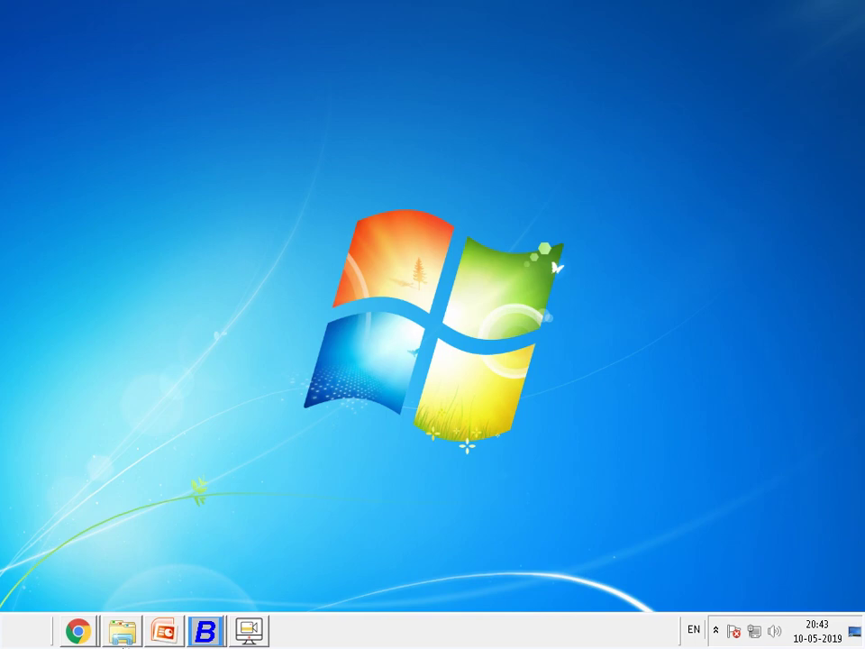
Restore the Busy 18 window from the taskbar.
{"action": "left_click", "coordinate": [207, 632]}
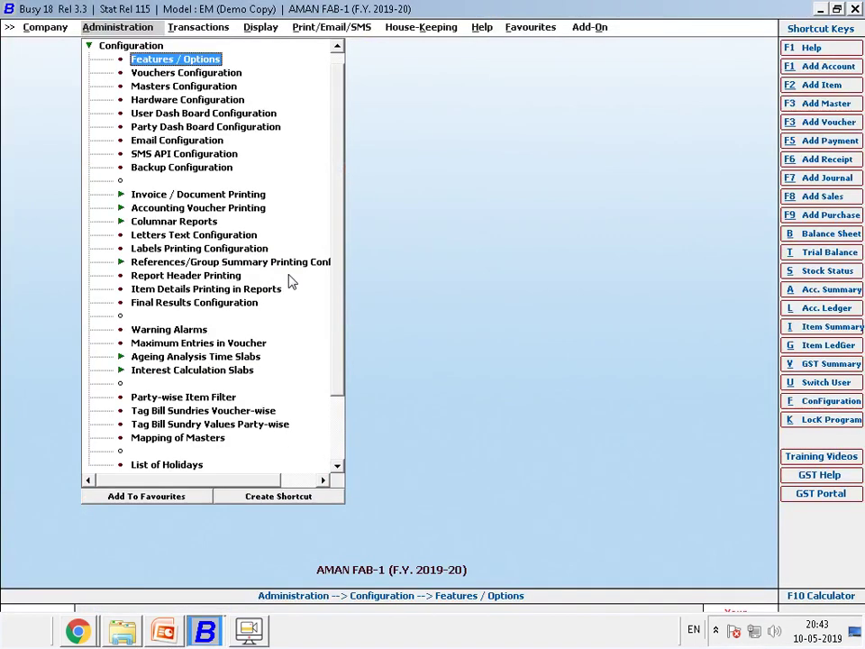
Open Features / Options and go into the GST/VAT settings for AMAN FAB-1.
{"action": "key", "text": "Return"}
{"action": "key", "text": "Down"}
{"action": "key", "text": "Down"}
{"action": "key", "text": "Down"}
{"action": "key", "text": "Down"}
{"action": "key", "text": "Down"}
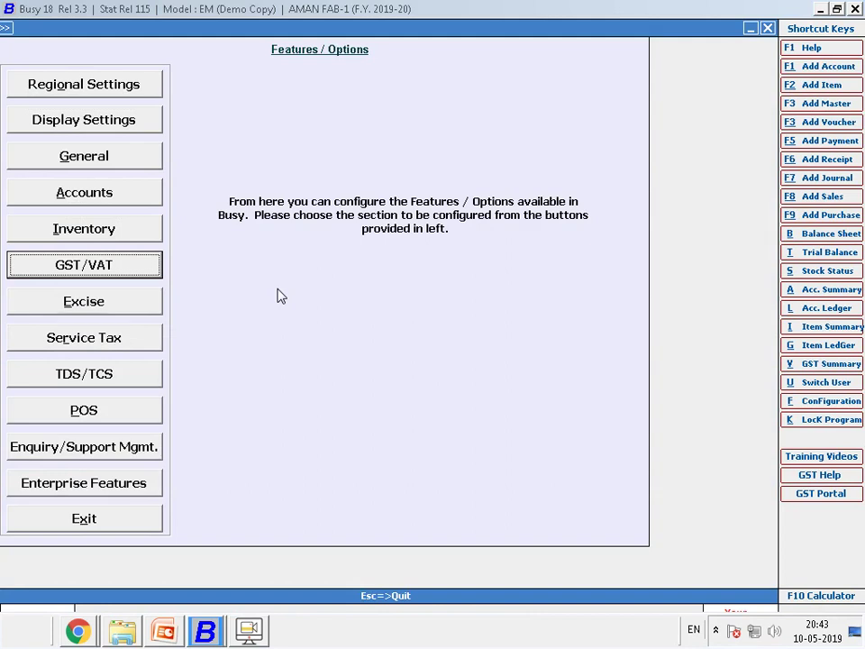
{"action": "key", "text": "Return"}
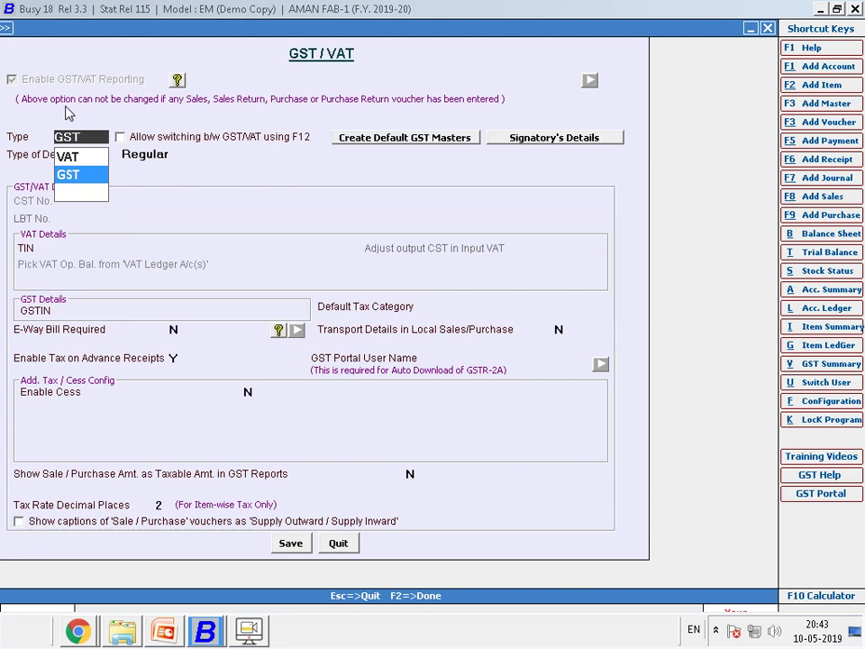
{"action": "key", "text": "super"}
{"action": "type", "text": "BU"}
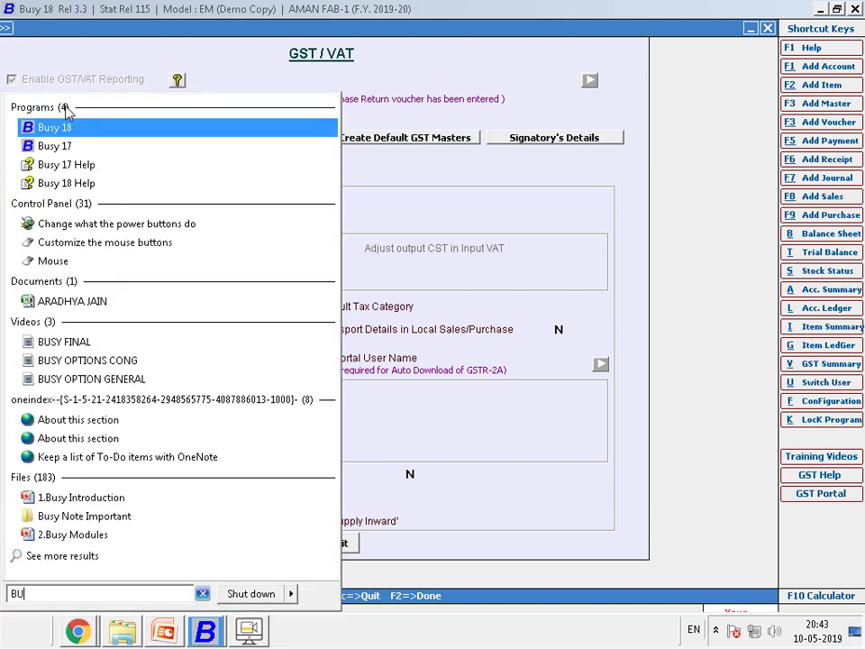
{"action": "key", "text": "Return"}
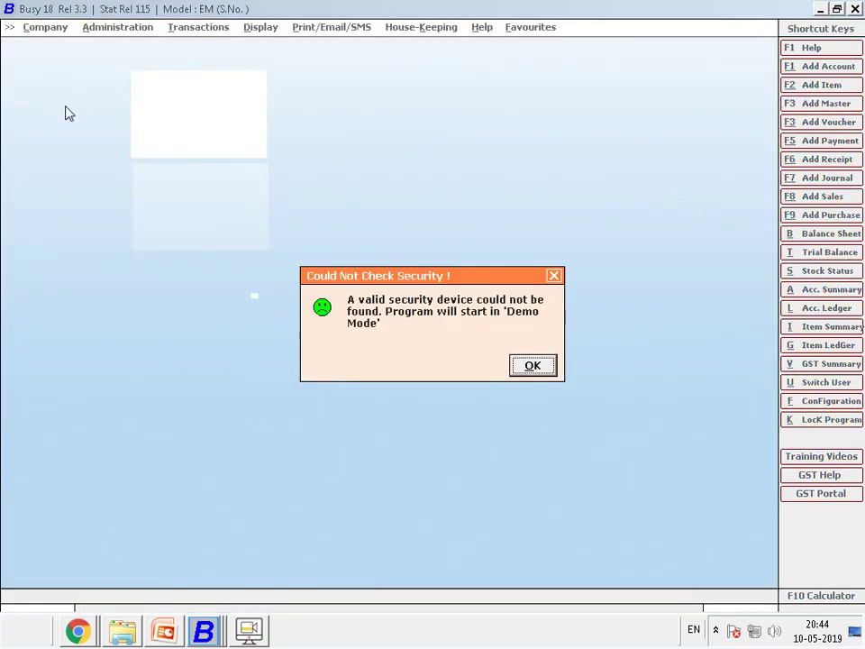
{"action": "key", "text": "Return"}
{"action": "key", "text": "Down"}
{"action": "key", "text": "Return"}
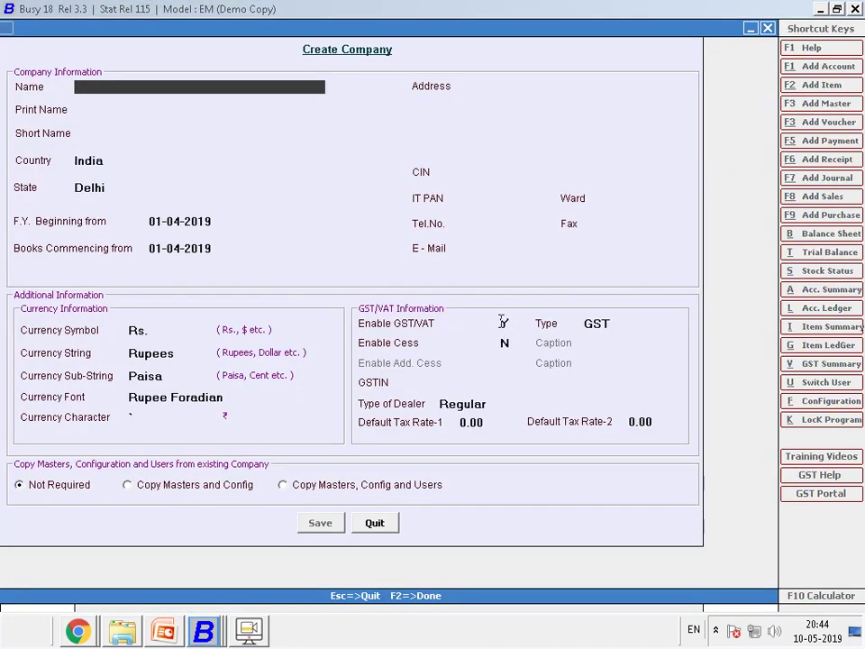
{"action": "key", "text": "F2"}
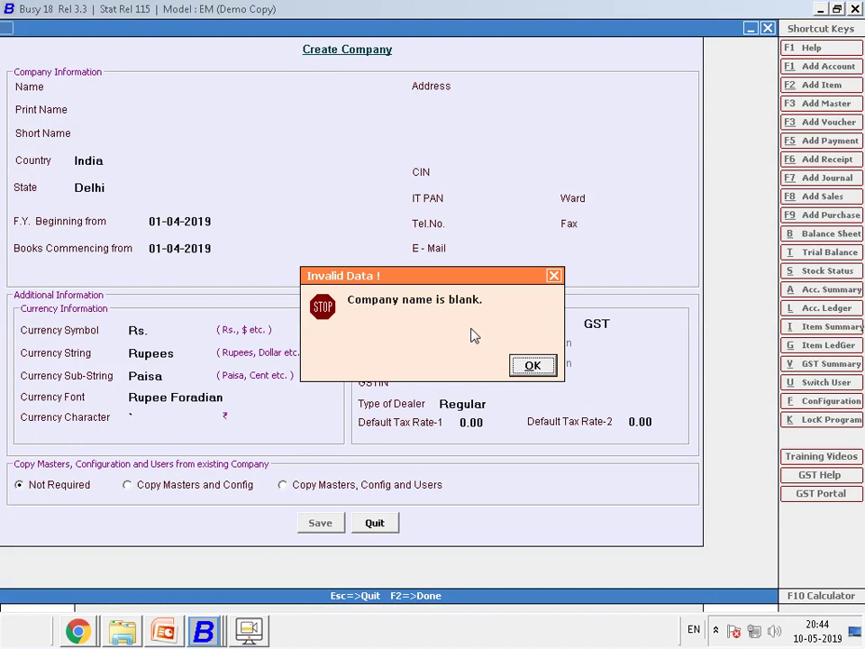
{"action": "key", "text": "Escape"}
{"action": "key", "text": "Escape"}
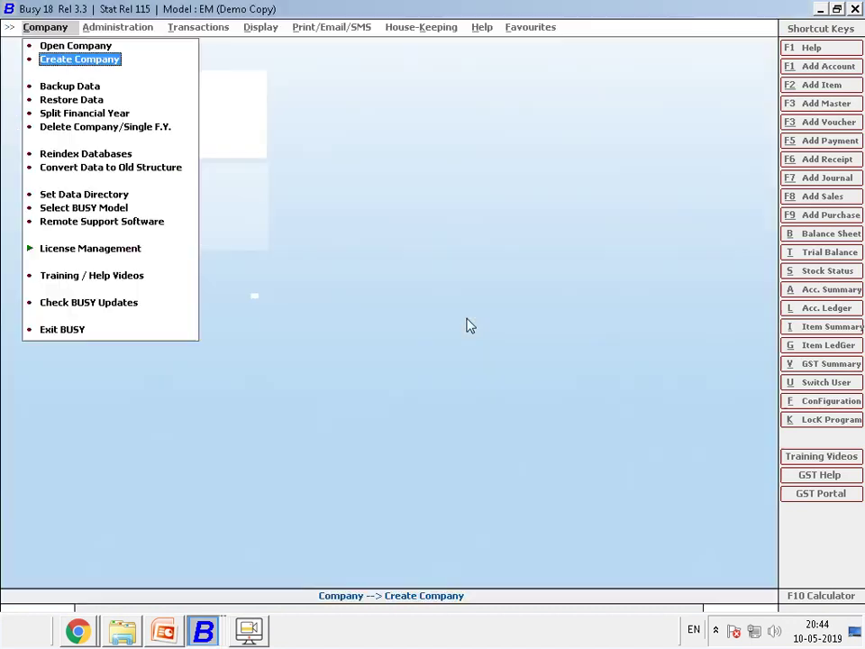
{"action": "key", "text": "Up"}
{"action": "key", "text": "Up"}
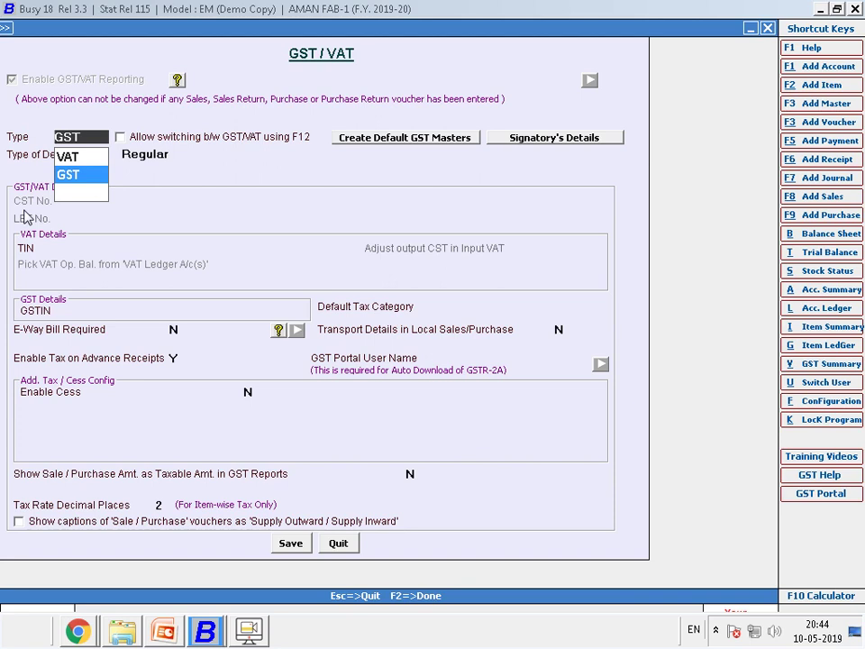
Keep GST as the tax type, save the GST/VAT settings and exit to Configuration.
{"action": "key", "text": "Up"}
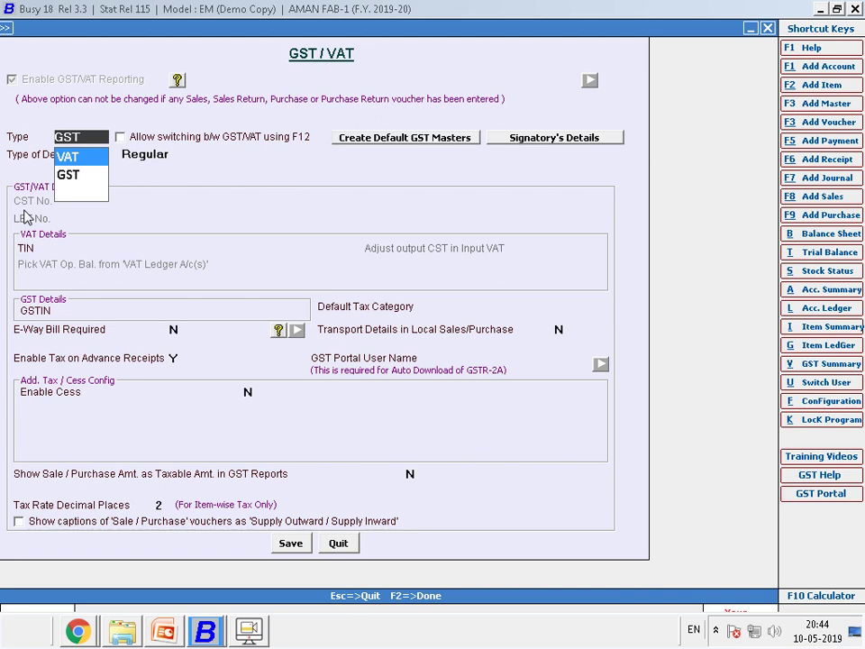
{"action": "key", "text": "Down"}
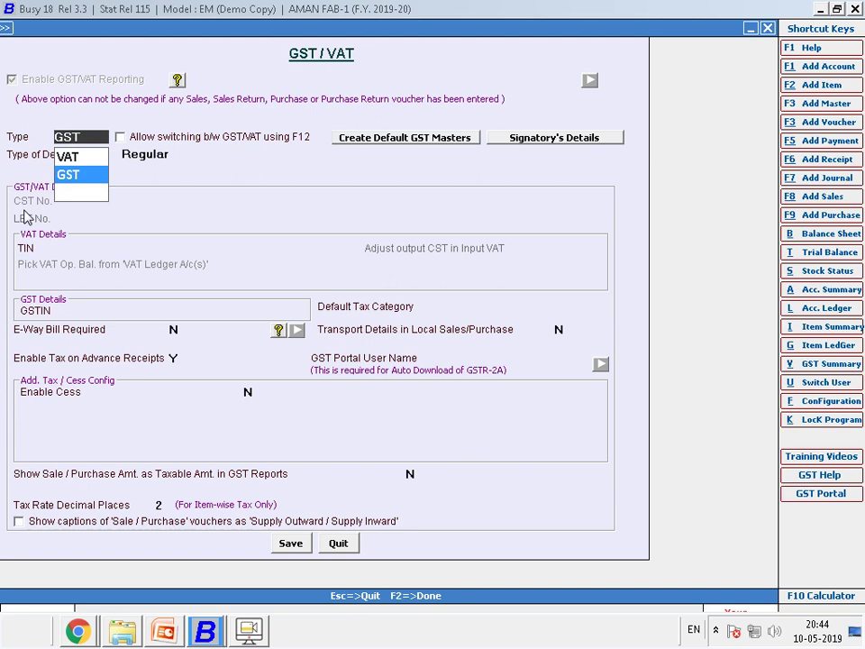
{"action": "key", "text": "Return"}
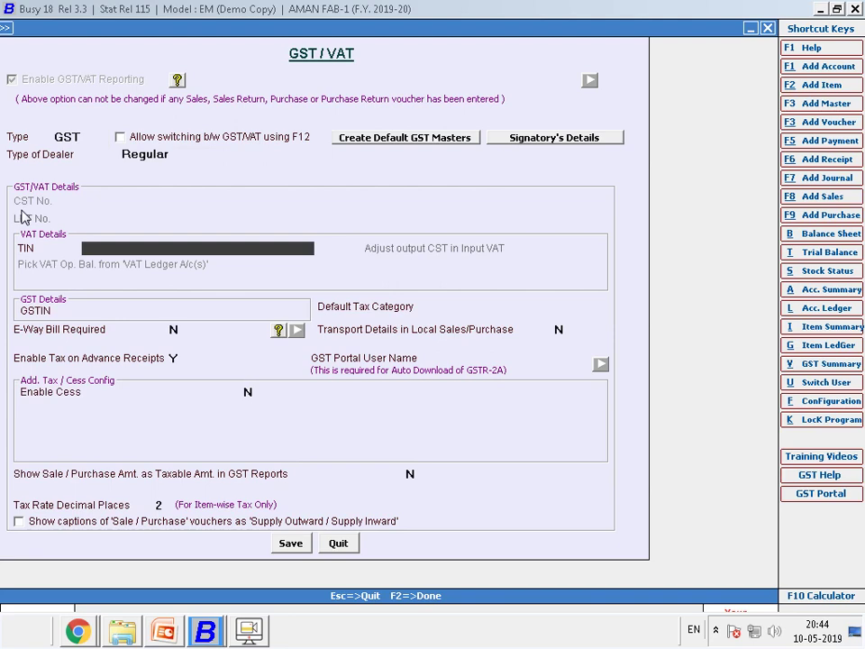
{"action": "key", "text": "F2"}
{"action": "key", "text": "Return"}
{"action": "key", "text": "Escape"}
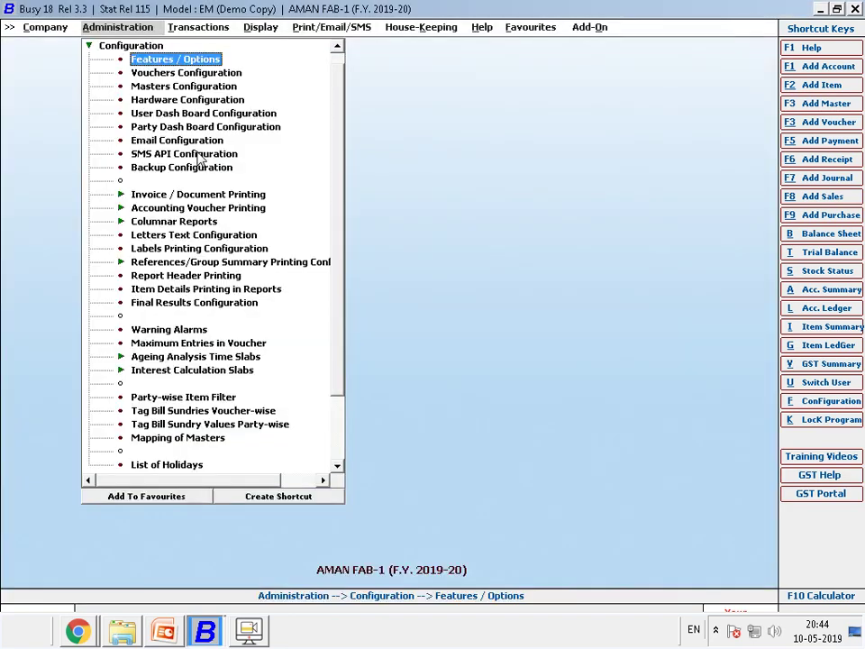
Navigate back through Administration > Configuration to reopen Features / Options.
{"action": "key", "text": "Escape"}
{"action": "left_click", "coordinate": [138, 142]}
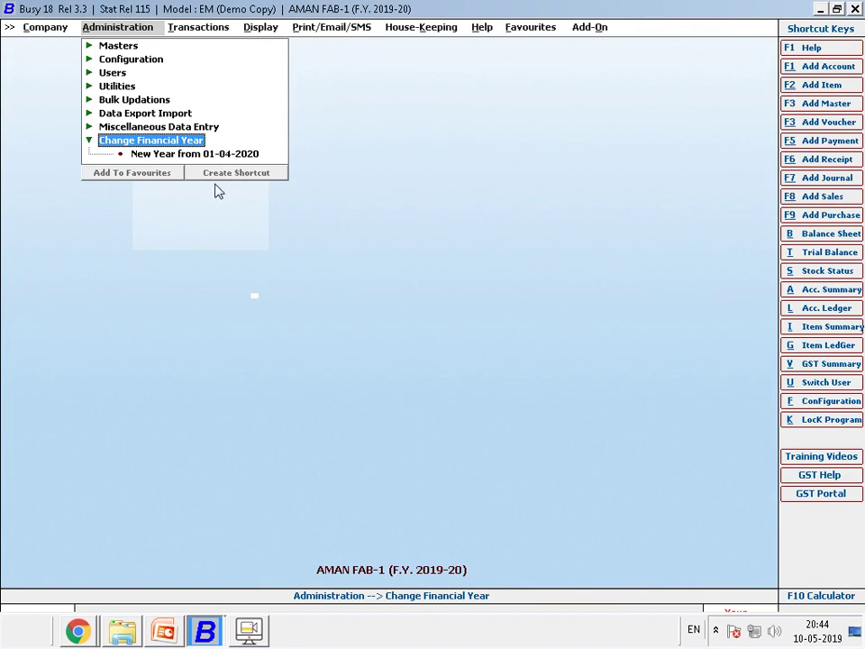
{"action": "key", "text": "Up"}
{"action": "key", "text": "Up"}
{"action": "key", "text": "Up"}
{"action": "key", "text": "Up"}
{"action": "key", "text": "Up"}
{"action": "key", "text": "Up"}
{"action": "key", "text": "Return"}
{"action": "key", "text": "Return"}
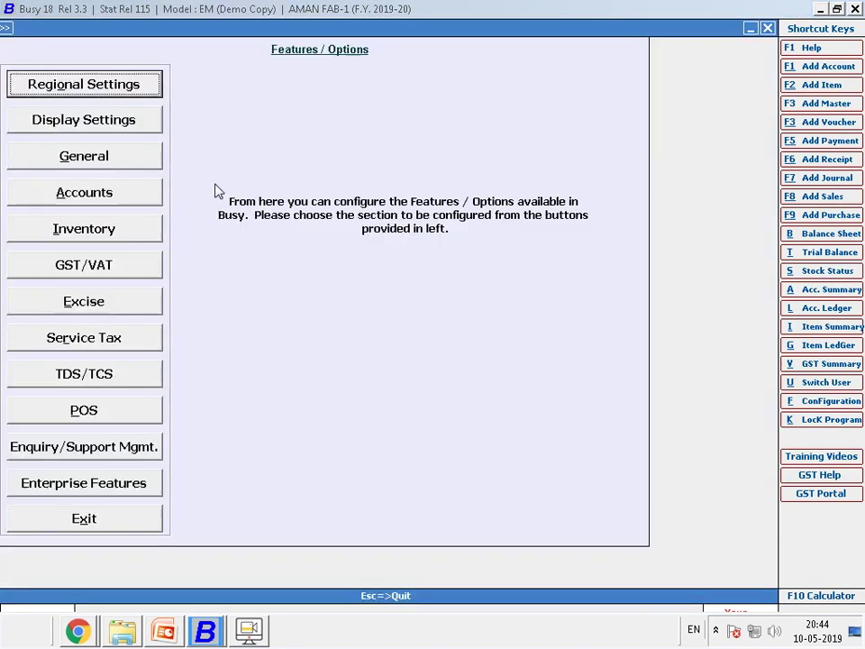
{"action": "key", "text": "Down"}
{"action": "key", "text": "Down"}
{"action": "key", "text": "Down"}
{"action": "key", "text": "Down"}
{"action": "key", "text": "Down"}
{"action": "key", "text": "Return"}
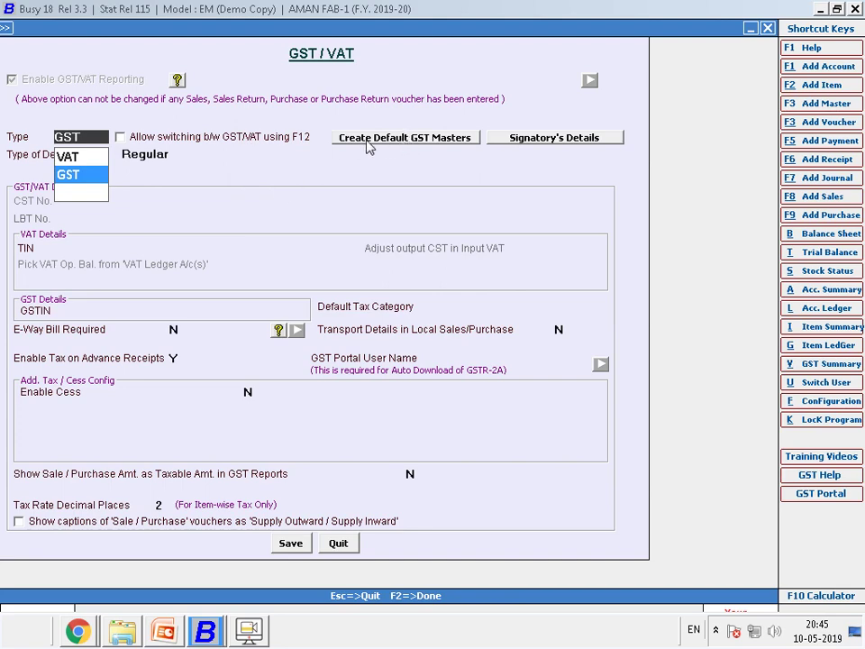
{"action": "key", "text": "Escape"}
{"action": "key", "text": "Right"}
{"action": "key", "text": "Return"}
{"action": "key", "text": "Return"}
{"action": "key", "text": "Return"}
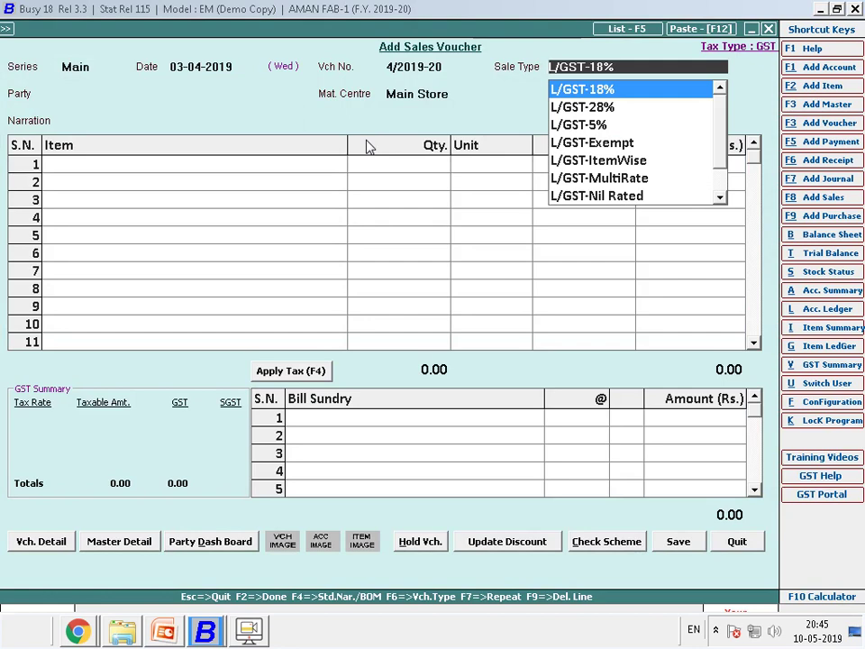
{"action": "key", "text": "Escape"}
{"action": "key", "text": "Escape"}
{"action": "key", "text": "Return"}
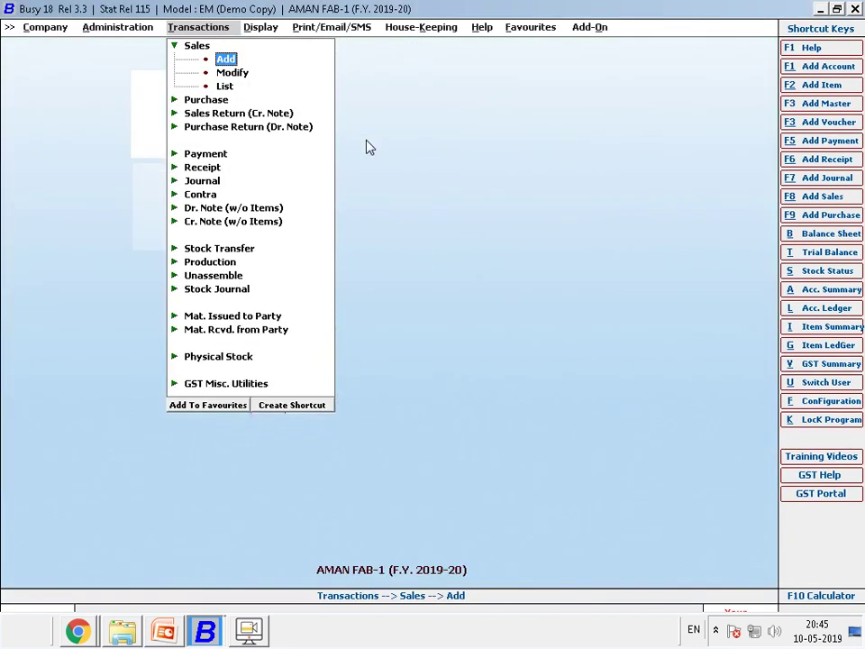
{"action": "key", "text": "Left"}
{"action": "key", "text": "Return"}
{"action": "key", "text": "Down"}
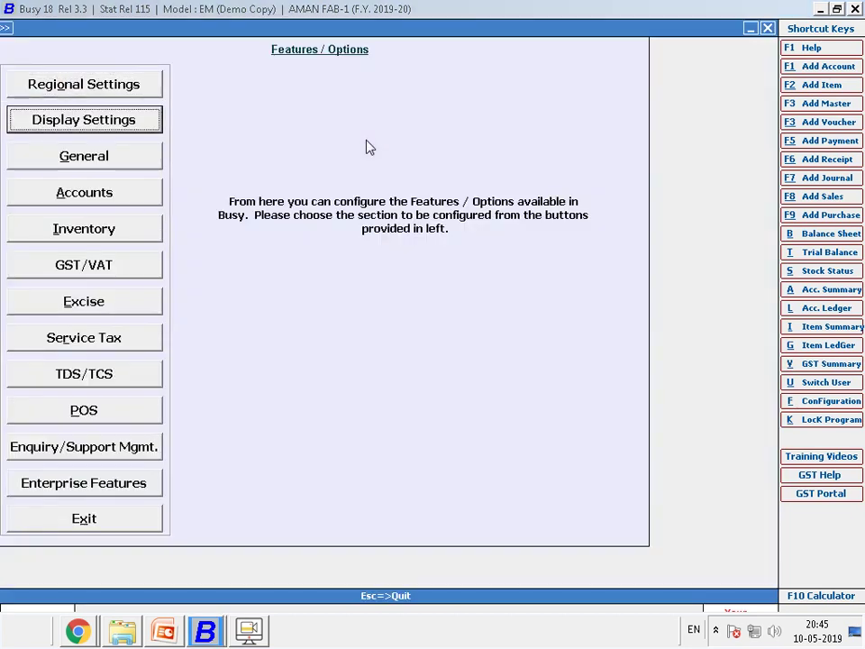
{"action": "key", "text": "Down"}
{"action": "key", "text": "Down"}
{"action": "key", "text": "Down"}
{"action": "key", "text": "Down"}
{"action": "key", "text": "Return"}
{"action": "left_click", "coordinate": [417, 138]}
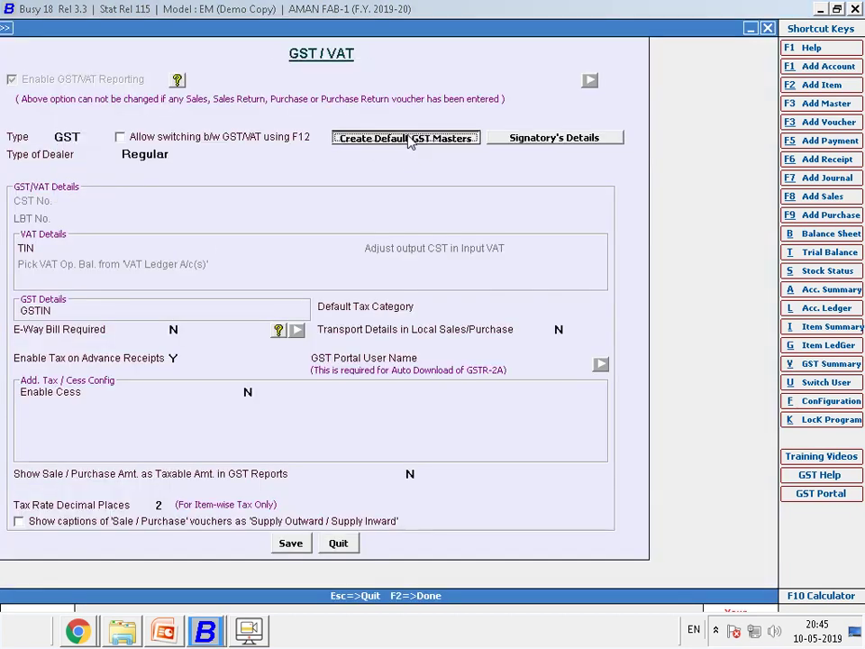
Create the default GST masters with default GST rates, declining a separate voucher series.
{"action": "left_click", "coordinate": [473, 369]}
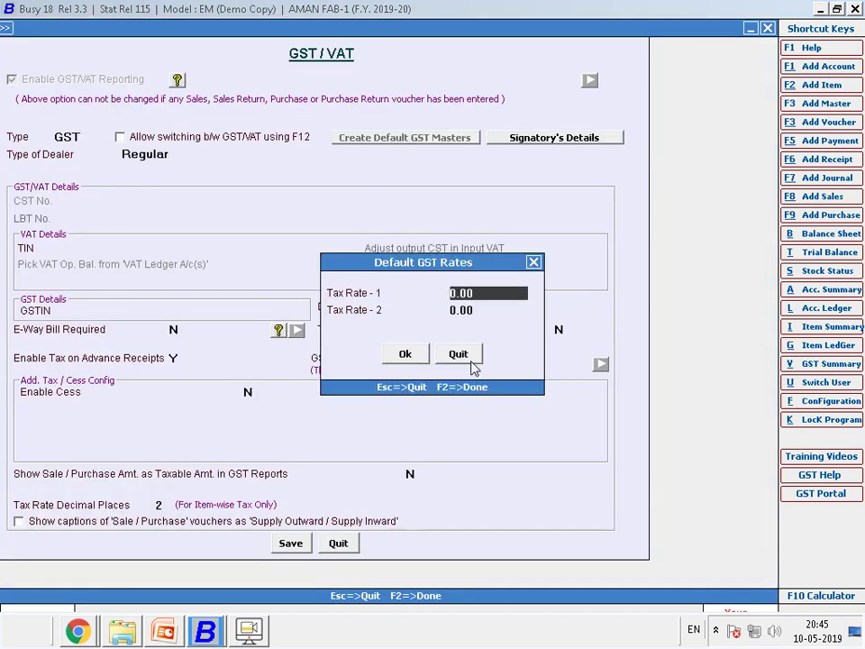
{"action": "left_click_drag", "start_coordinate": [392, 266], "coordinate": [387, 228]}
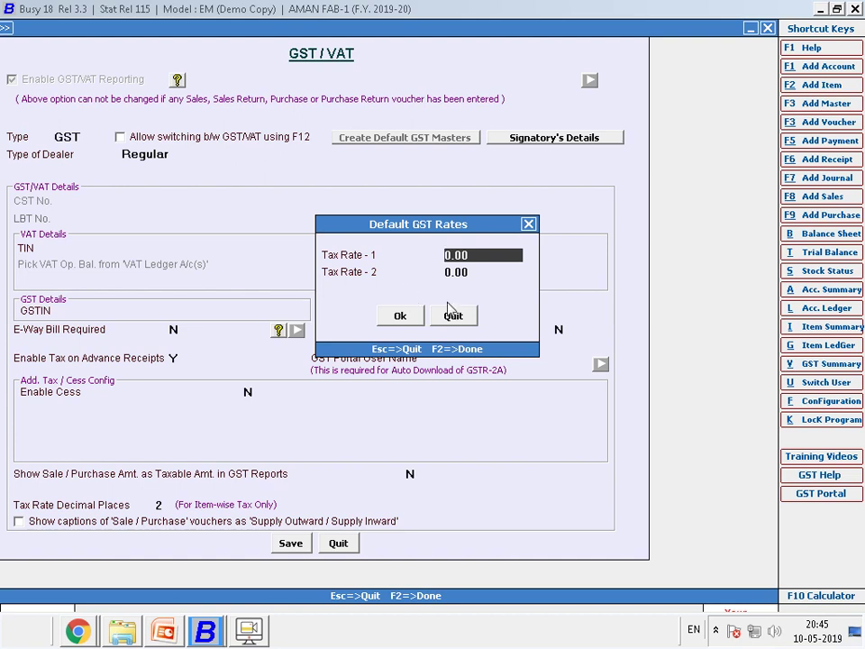
{"action": "left_click", "coordinate": [401, 315]}
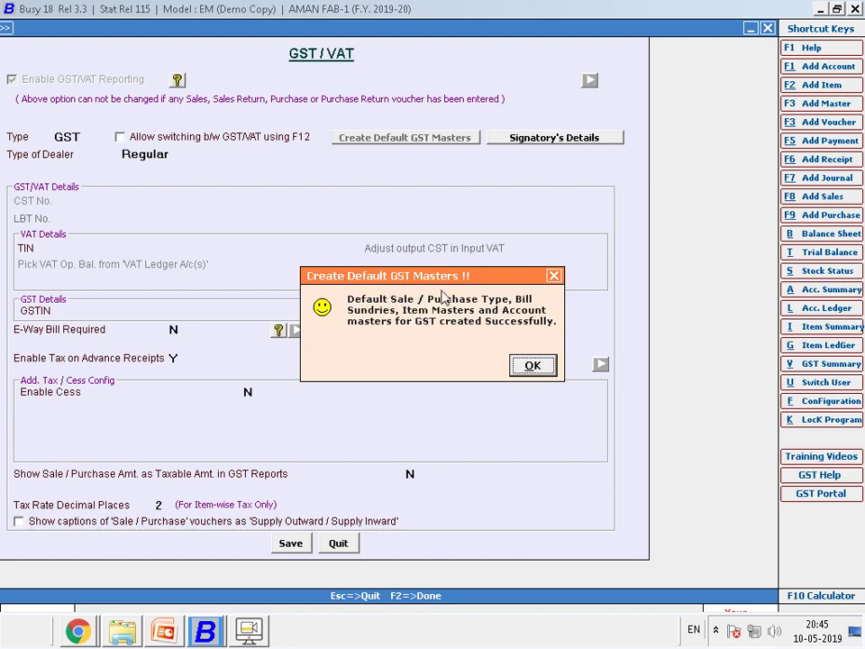
{"action": "left_click", "coordinate": [543, 371]}
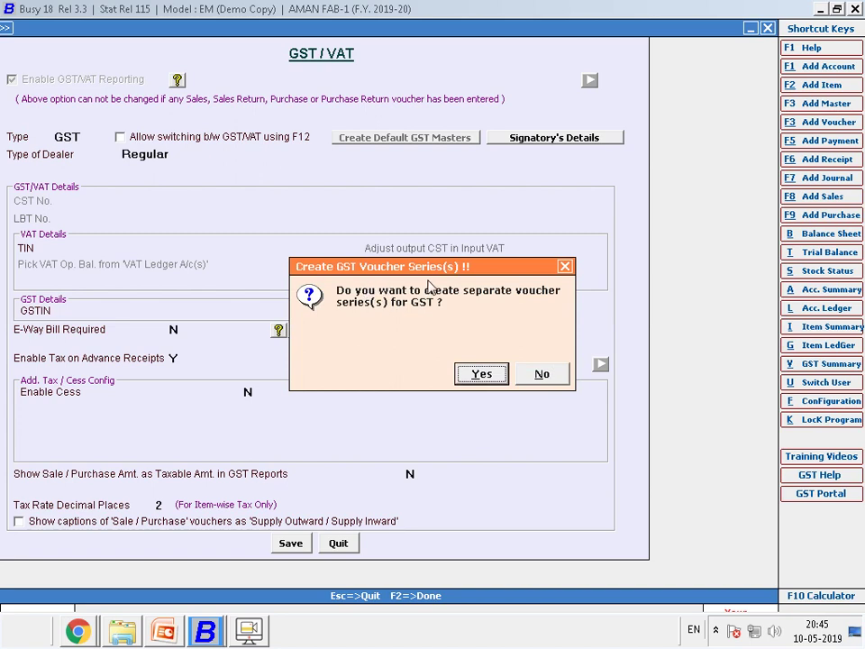
{"action": "left_click", "coordinate": [539, 371]}
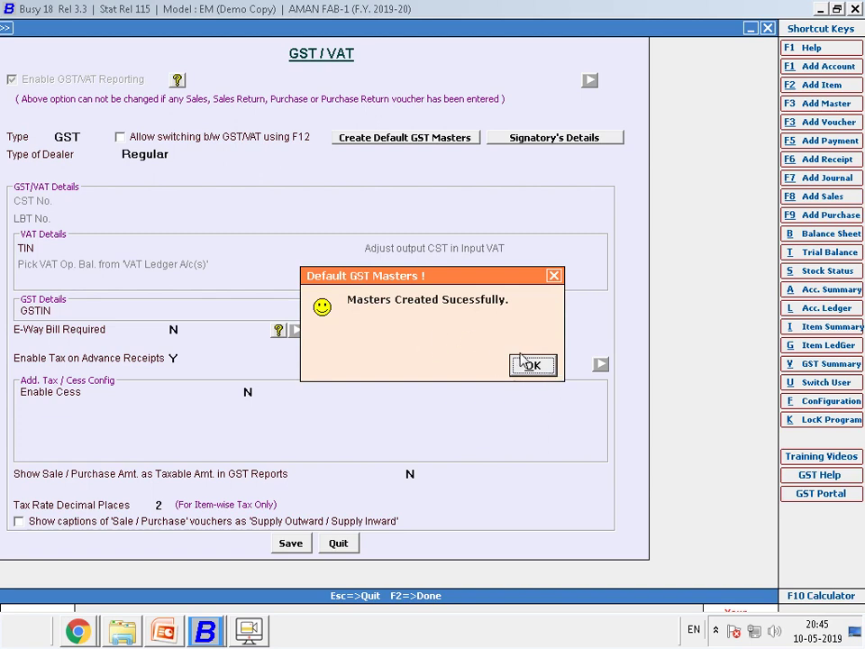
{"action": "left_click", "coordinate": [531, 363]}
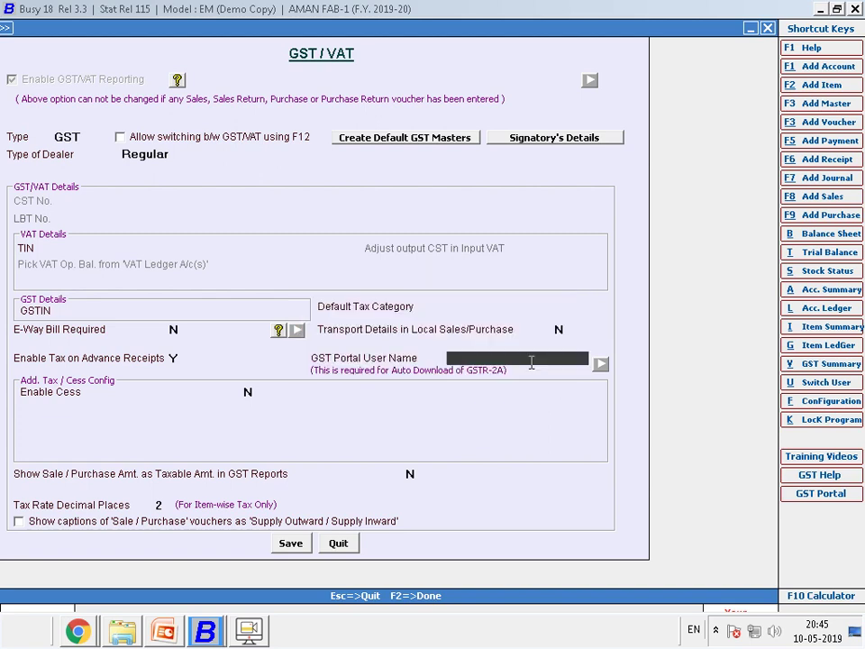
{"action": "left_click", "coordinate": [524, 138]}
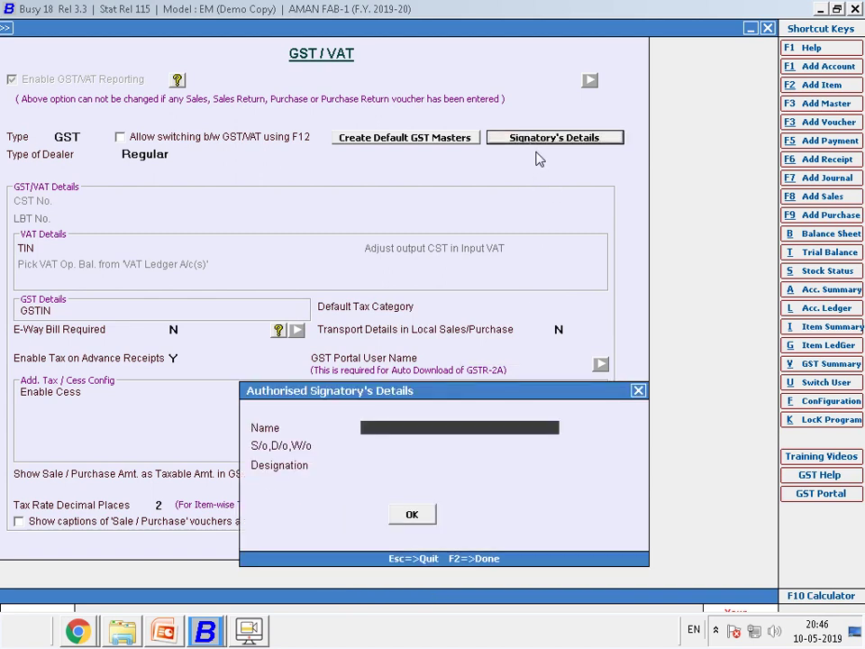
{"action": "key", "text": "Escape"}
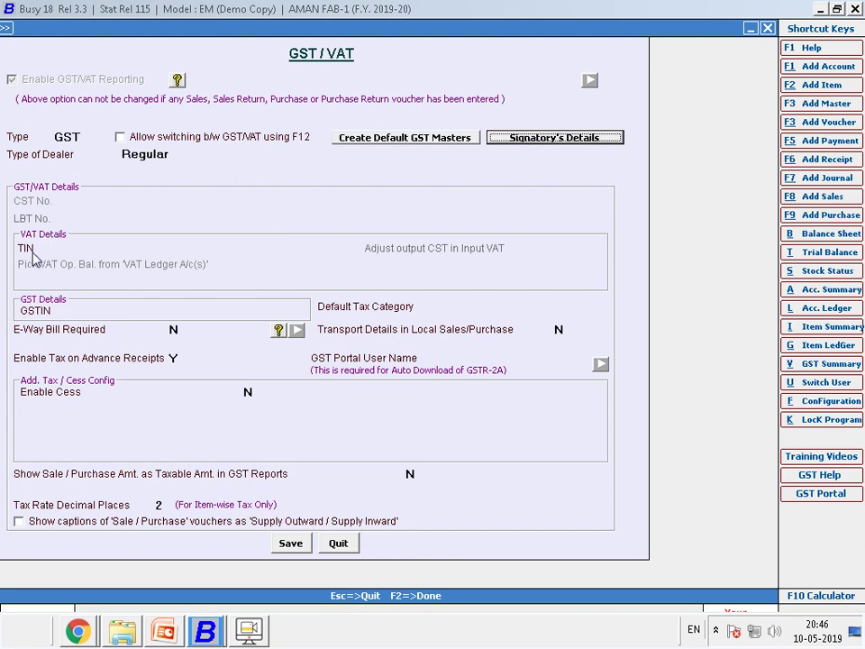
{"action": "left_click", "coordinate": [130, 307]}
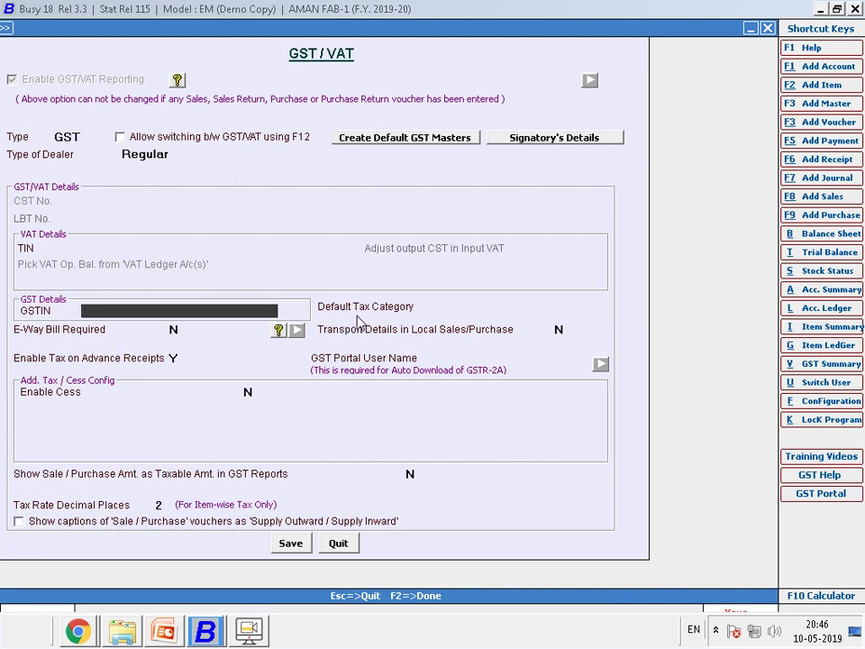
{"action": "left_click", "coordinate": [483, 309]}
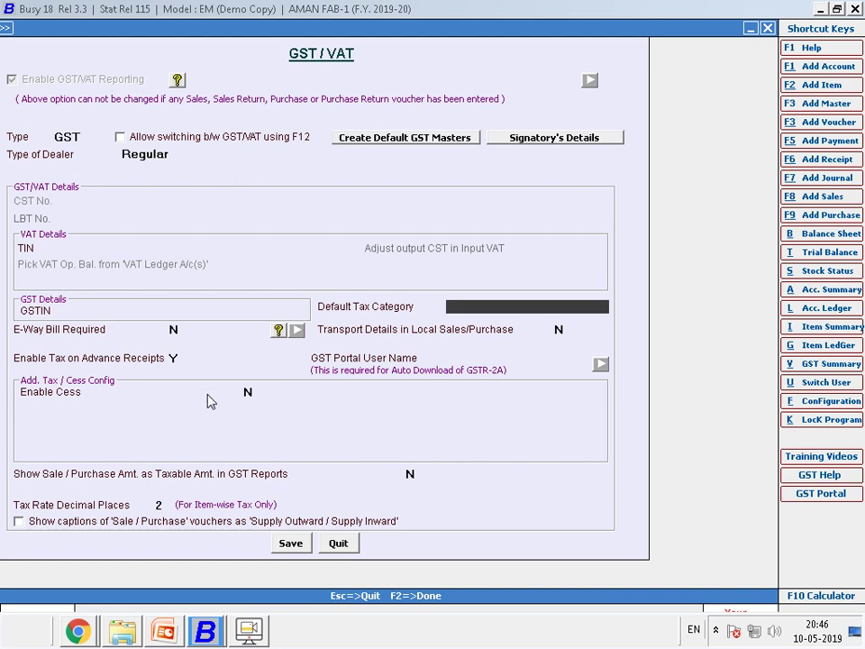
Set the default tax category to GST 18% and save the GST/VAT options.
{"action": "type", "text": "18"}
{"action": "key", "text": "Return"}
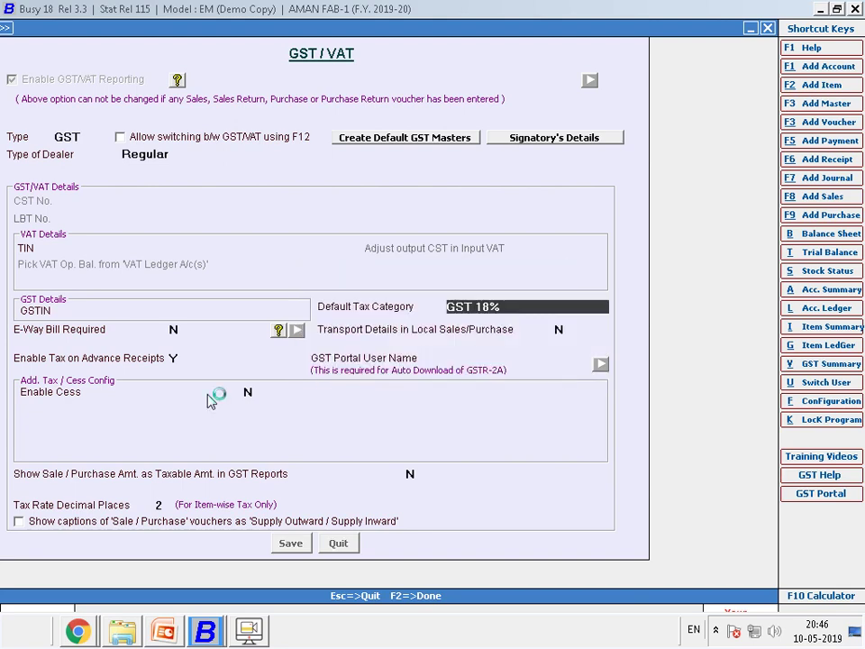
{"action": "key", "text": "F2"}
Open a new sales voucher to check the default, then close it unsaved.
{"action": "key", "text": "Return"}
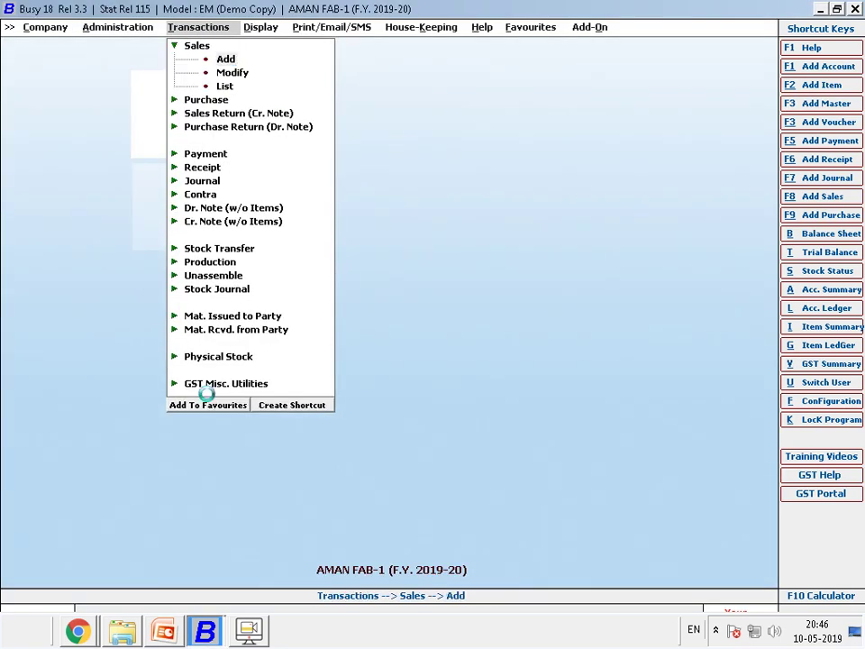
{"action": "key", "text": "Return"}
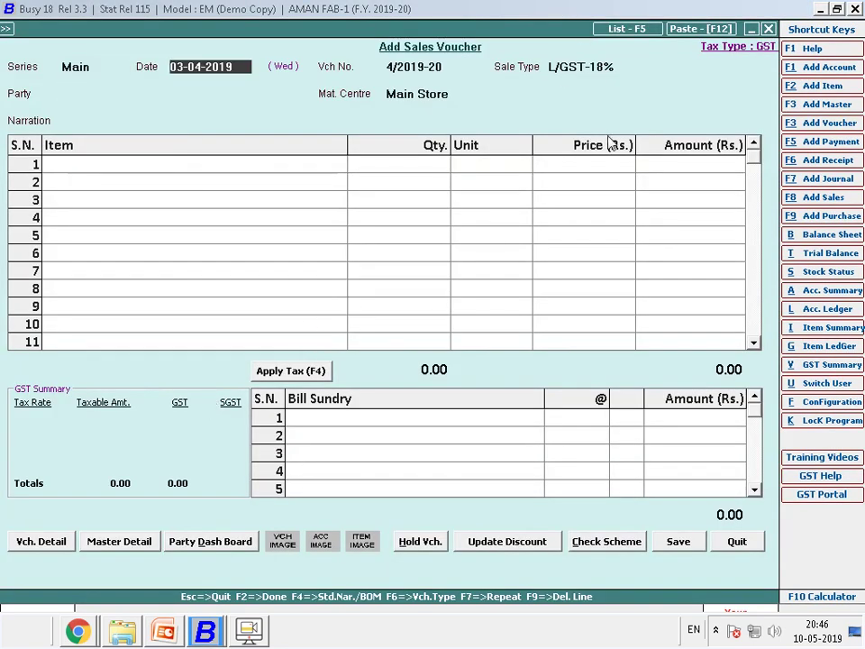
{"action": "key", "text": "Escape"}
Start a new item master and enter the item name 'DAFAD'.
{"action": "key", "text": "Left"}
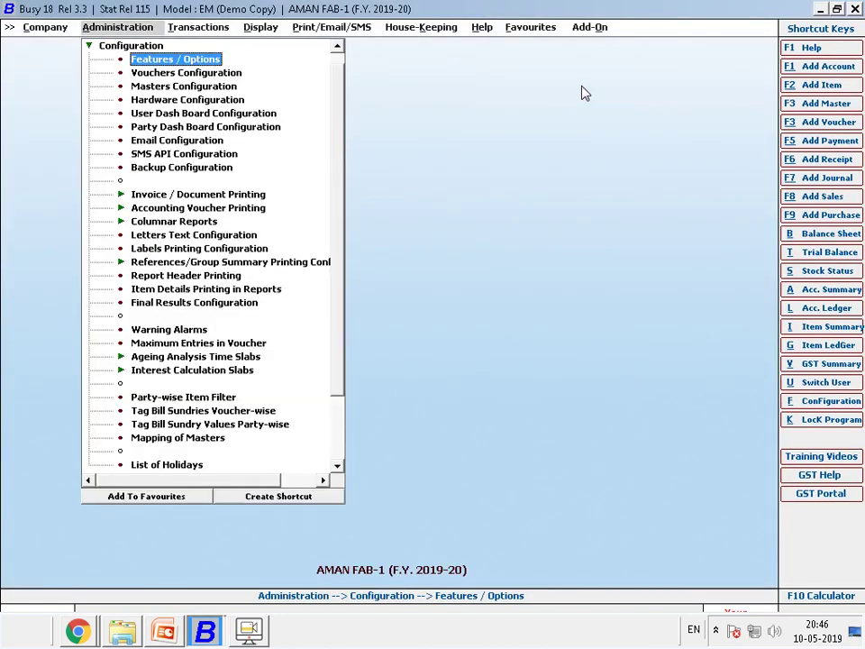
{"action": "key", "text": "Left"}
{"action": "key", "text": "Up"}
{"action": "key", "text": "Down"}
{"action": "key", "text": "Down"}
{"action": "key", "text": "Down"}
{"action": "key", "text": "Return"}
{"action": "key", "text": "Return"}
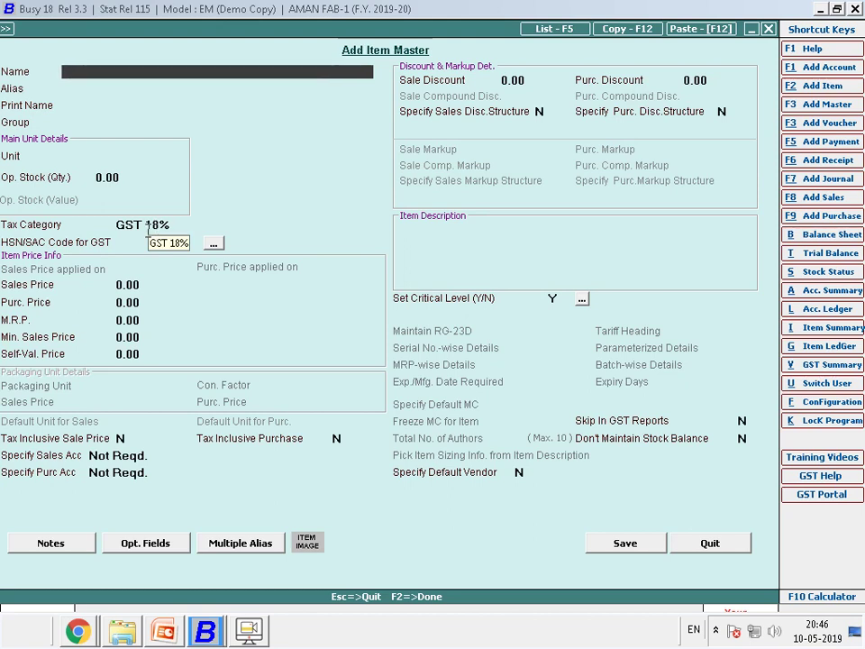
{"action": "key", "text": "F2"}
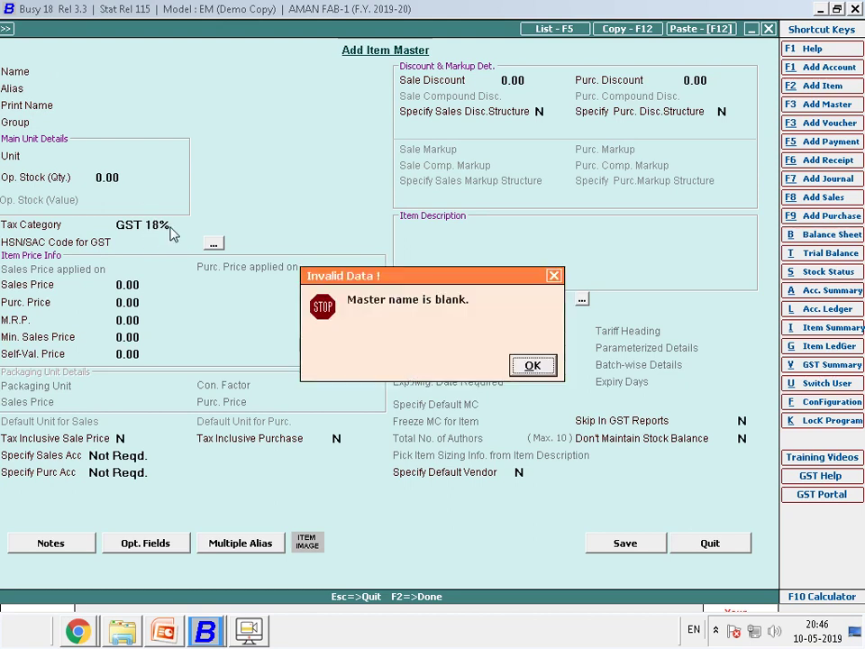
{"action": "key", "text": "Return"}
{"action": "type", "text": "DAFA"}
{"action": "key", "text": "Return"}
{"action": "type", "text": "D"}
{"action": "key", "text": "Return"}
{"action": "key", "text": "Return"}
{"action": "key", "text": "Return"}
{"action": "key", "text": "Return"}
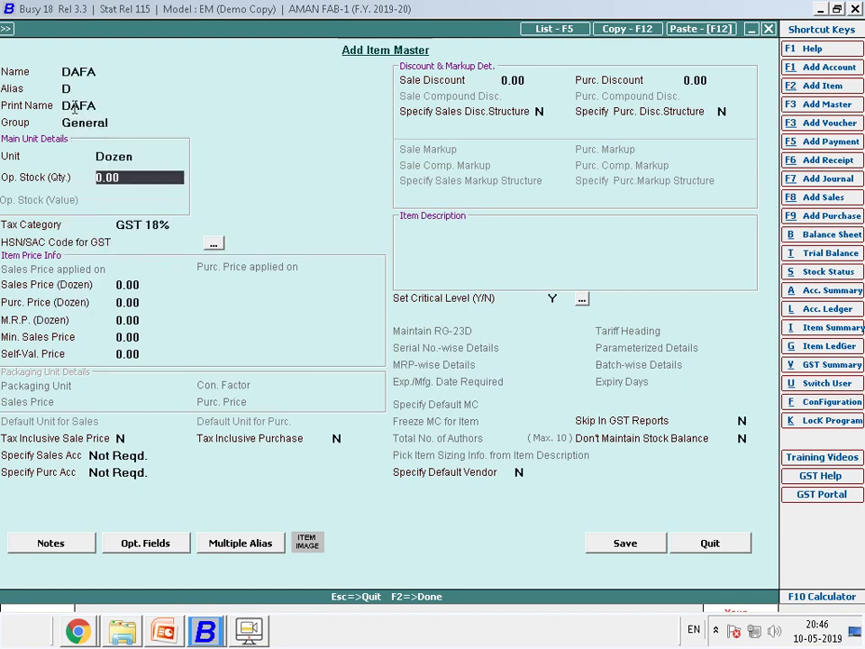
{"action": "key", "text": "Return"}
{"action": "key", "text": "Return"}
Check the item's tax category list, then leave the item form without saving.
{"action": "key", "text": "Up"}
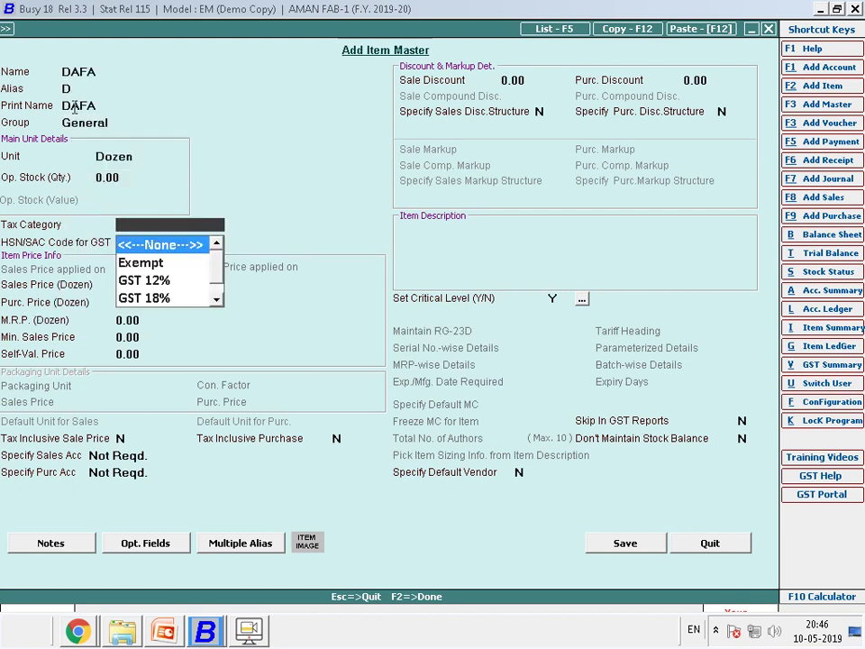
{"action": "key", "text": "Escape"}
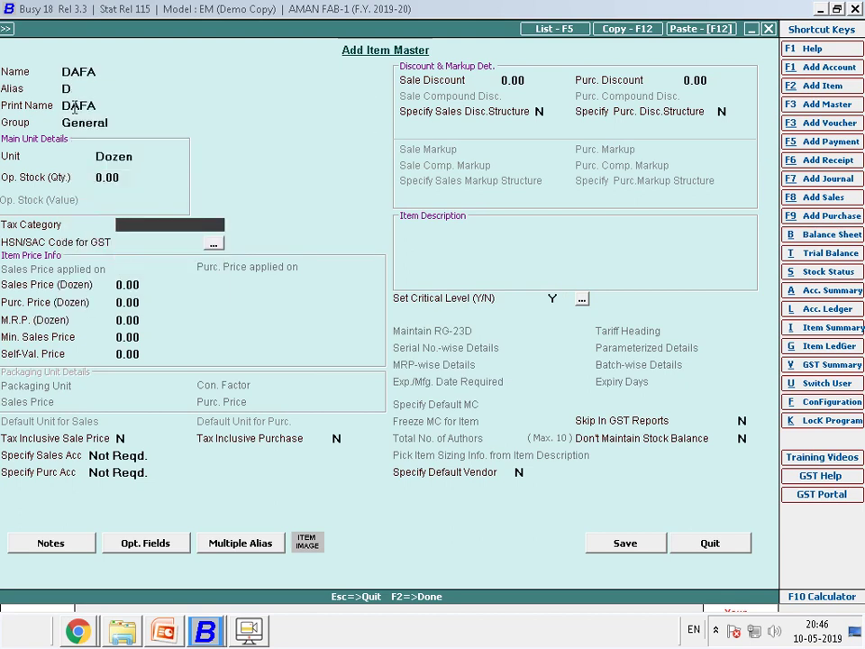
{"action": "key", "text": "Escape"}
{"action": "key", "text": "Right"}
{"action": "key", "text": "Return"}
{"action": "key", "text": "Escape"}
{"action": "key", "text": "Right"}
{"action": "key", "text": "Left"}
{"action": "key", "text": "Return"}
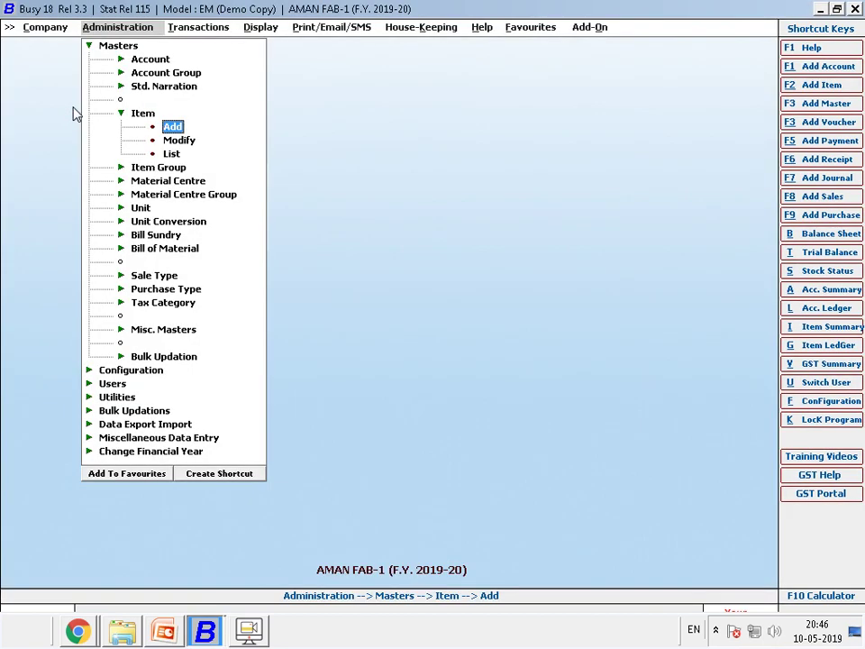
Return through Configuration to the Features / Options screen.
{"action": "key", "text": "Escape"}
{"action": "key", "text": "Escape"}
{"action": "key", "text": "Down"}
{"action": "key", "text": "Return"}
{"action": "key", "text": "Return"}
{"action": "key", "text": "Down"}
{"action": "key", "text": "Down"}
{"action": "key", "text": "Down"}
{"action": "key", "text": "Down"}
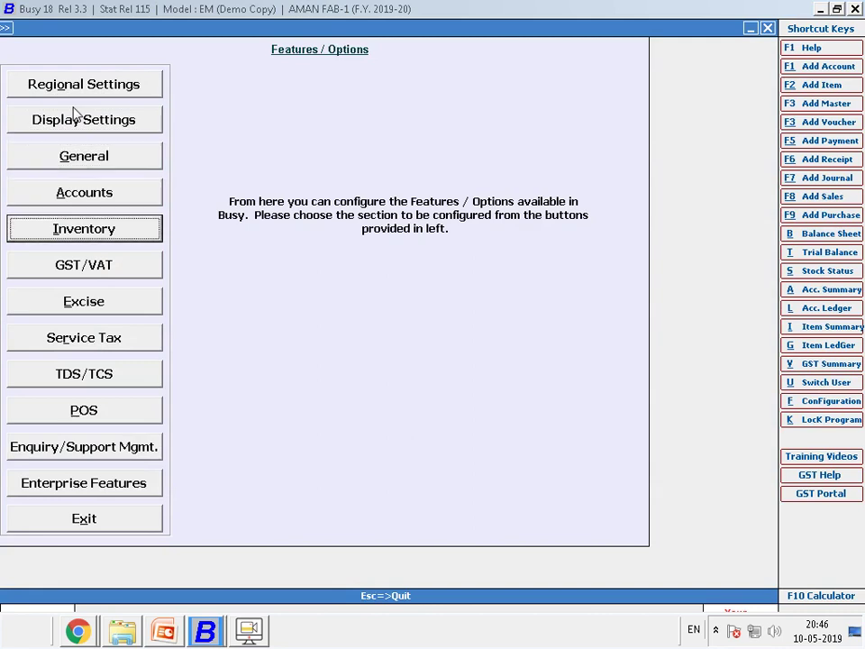
Set Transport Details in Local Sales/Purchase to Y in GST/VAT and save.
{"action": "key", "text": "Down"}
{"action": "key", "text": "Return"}
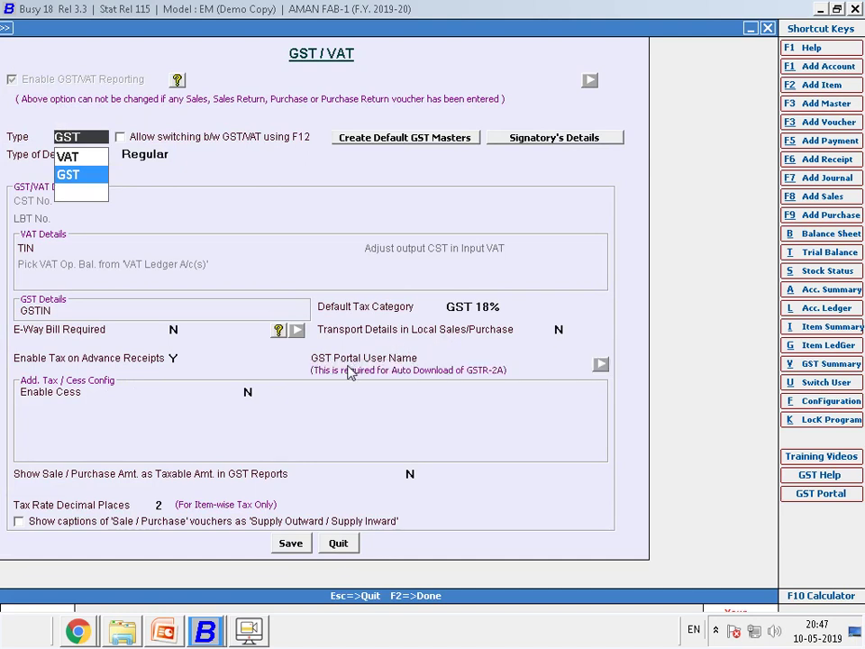
{"action": "left_click", "coordinate": [560, 332]}
{"action": "key", "text": "y"}
{"action": "left_click", "coordinate": [288, 541]}
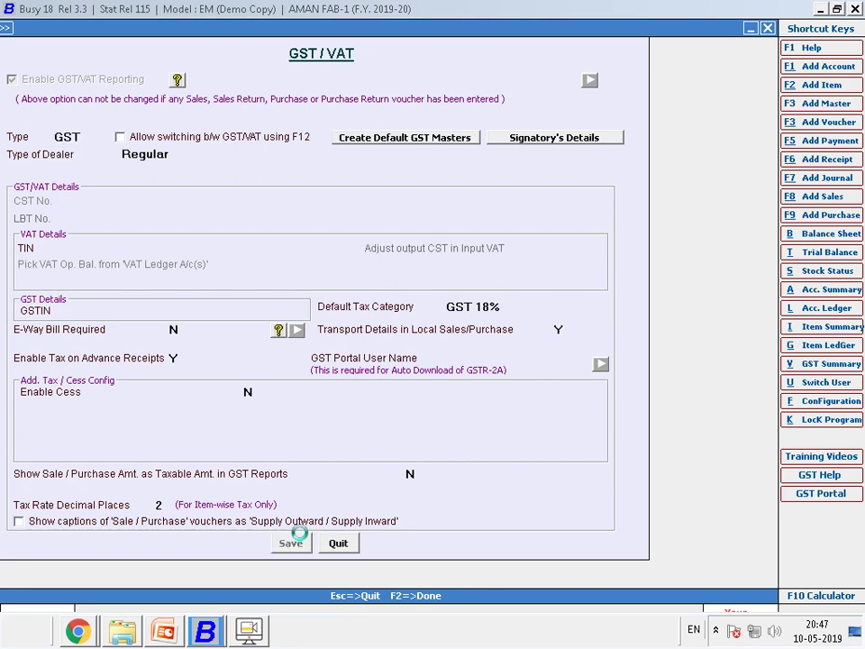
Close Features / Options and go to the Transactions > Sales choices.
{"action": "key", "text": "Escape"}
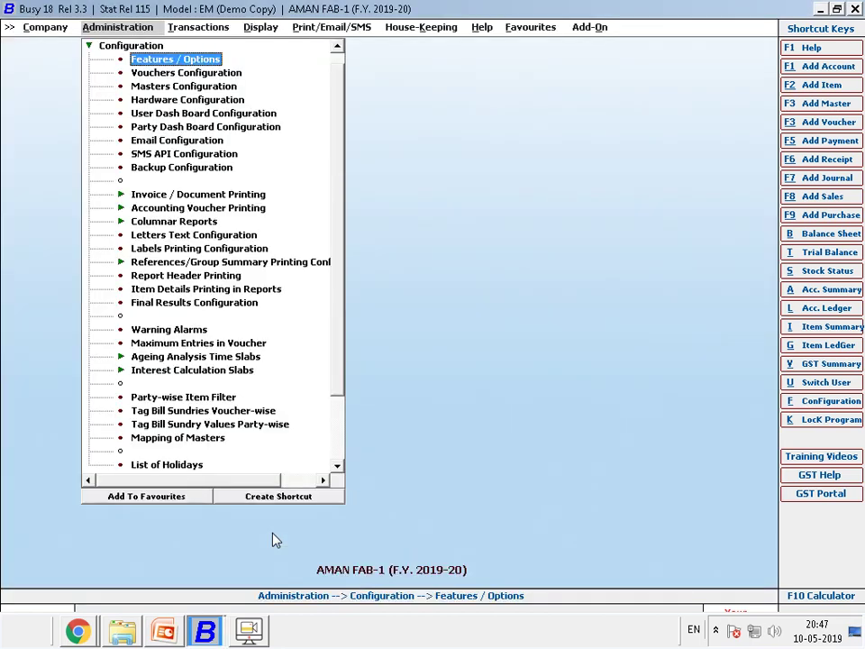
{"action": "key", "text": "Right"}
{"action": "key", "text": "Return"}
Start an L/GST-18% sales voucher to Busy Infotech Pvt. Ltd. with 10 of I TEM-1.
{"action": "key", "text": "Return"}
{"action": "key", "text": "Return"}
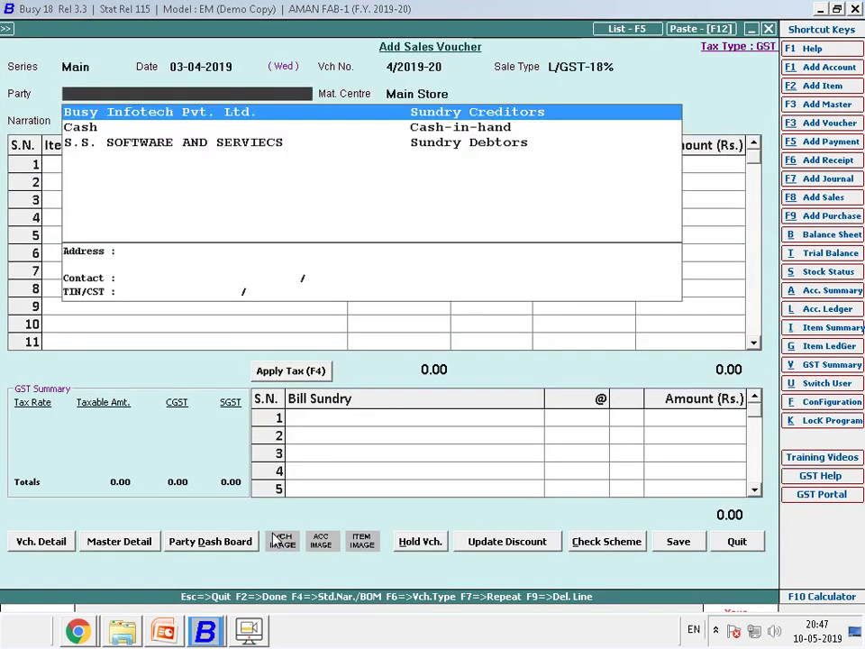
{"action": "key", "text": "Return"}
{"action": "key", "text": "Return"}
{"action": "key", "text": "Return"}
{"action": "key", "text": "Return"}
{"action": "type", "text": "10"}
{"action": "key", "text": "Return"}
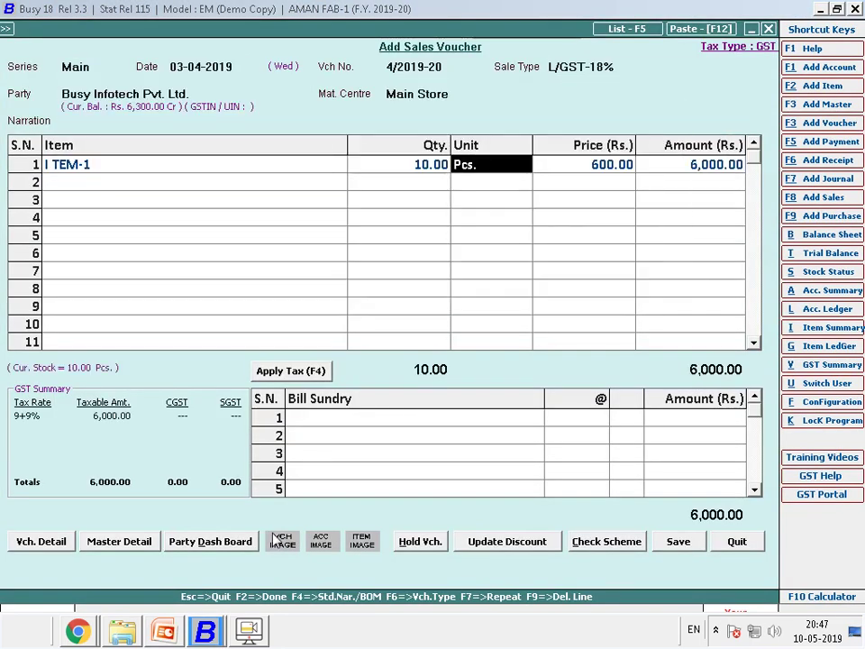
{"action": "key", "text": "Return"}
{"action": "key", "text": "Return"}
{"action": "key", "text": "Return"}
{"action": "key", "text": "Return"}
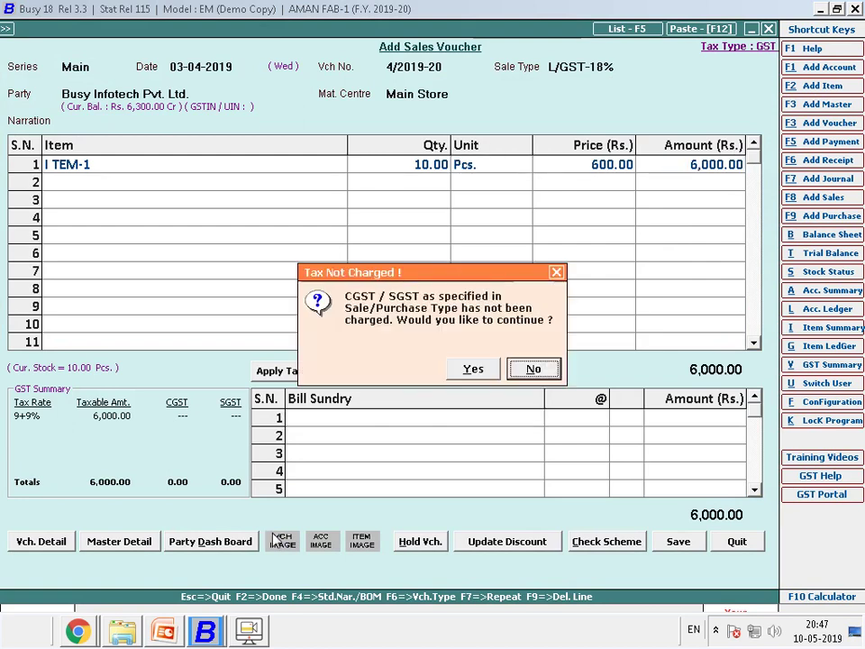
{"action": "key", "text": "y"}
{"action": "key", "text": "y"}
{"action": "key", "text": "Escape"}
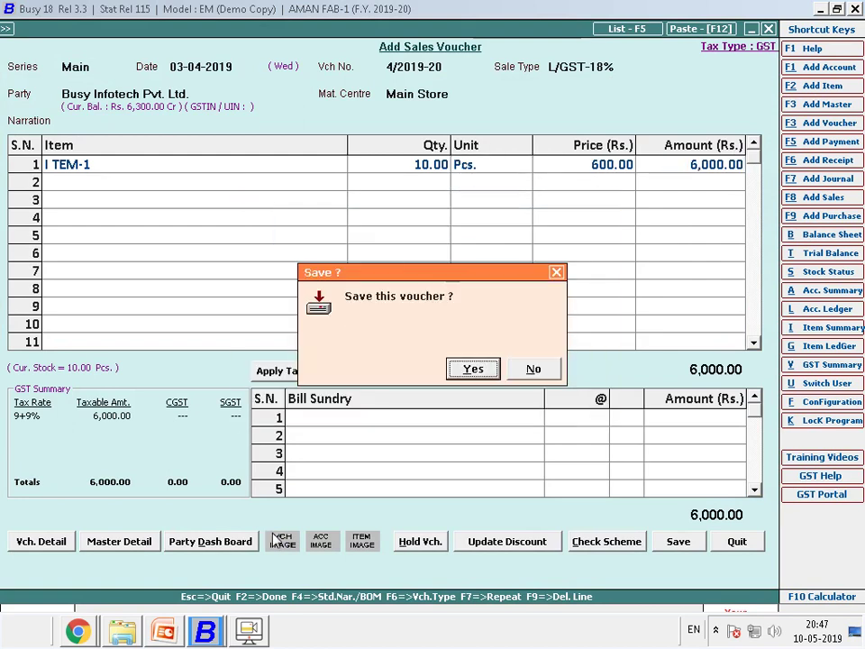
Pass the tax warnings and transport details, save the 6,000.00 voucher unprinted, reopen Features / Options.
{"action": "key", "text": "n"}
{"action": "key", "text": "Return"}
{"action": "key", "text": "Left"}
{"action": "key", "text": "Return"}
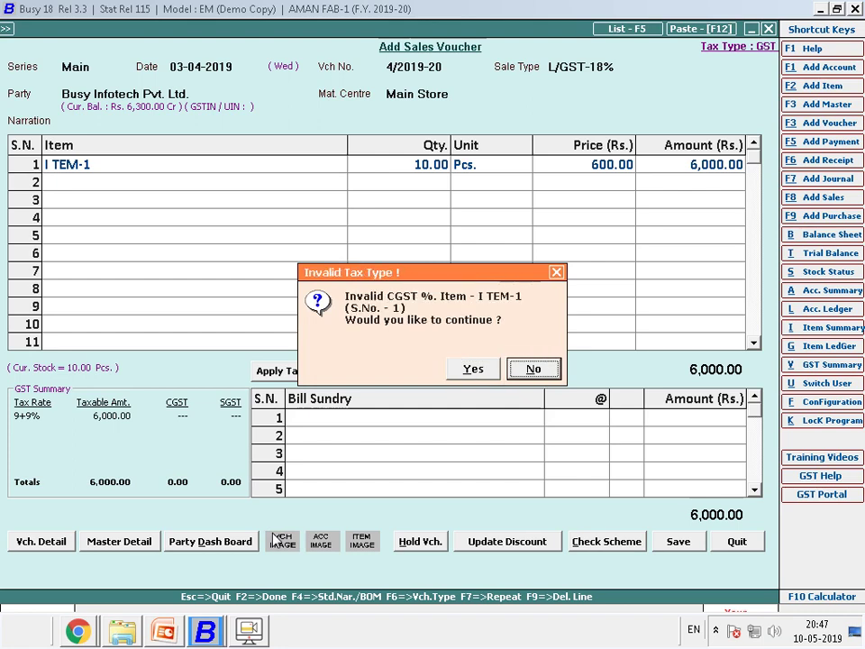
{"action": "key", "text": "y"}
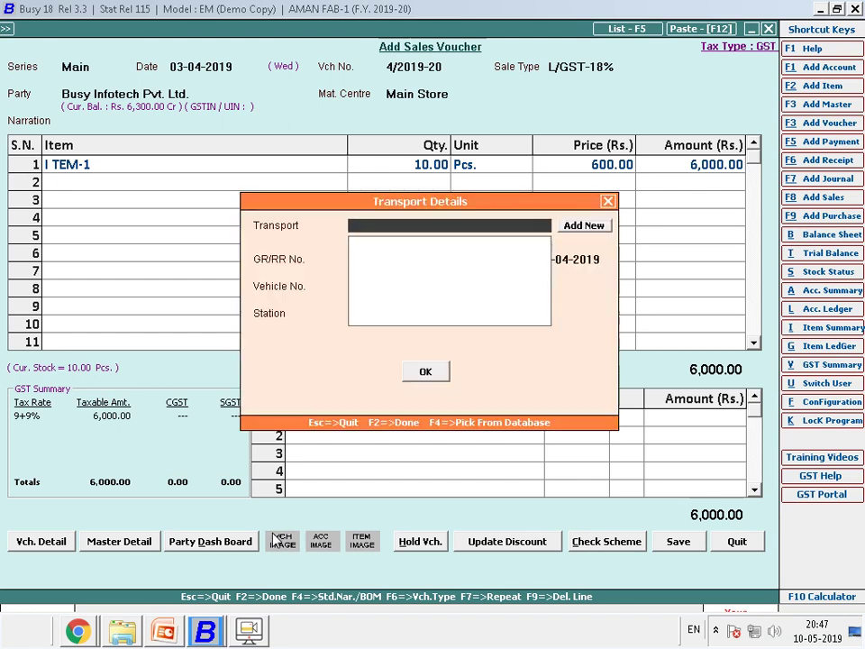
{"action": "key", "text": "Escape"}
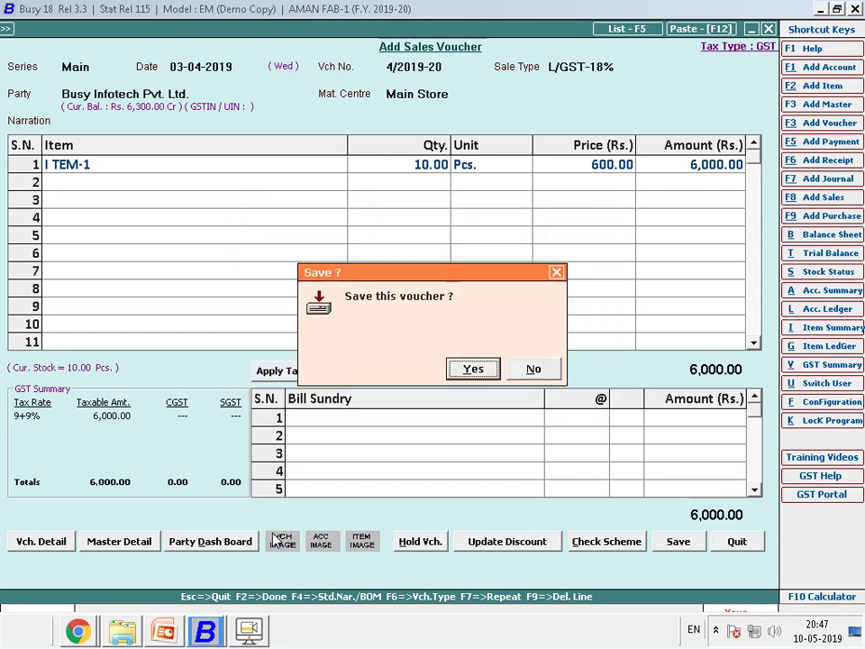
{"action": "key", "text": "y"}
{"action": "key", "text": "n"}
{"action": "key", "text": "Escape"}
{"action": "key", "text": "alt+f"}
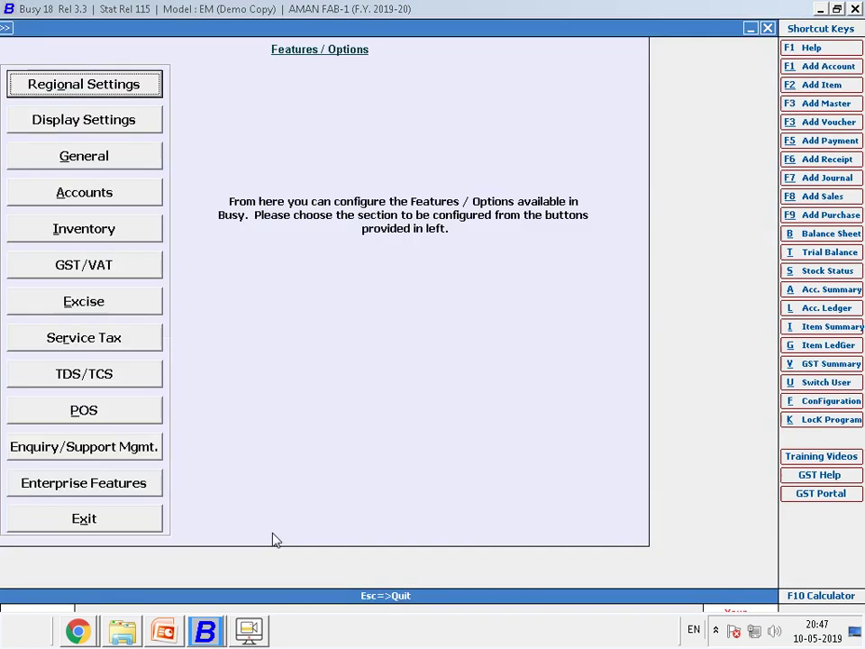
In GST/VAT, try E-Way Bill Required Y and its configuration, then set it to N and save.
{"action": "key", "text": "Down"}
{"action": "key", "text": "Down"}
{"action": "key", "text": "Down"}
{"action": "key", "text": "Down"}
{"action": "key", "text": "Down"}
{"action": "key", "text": "Return"}
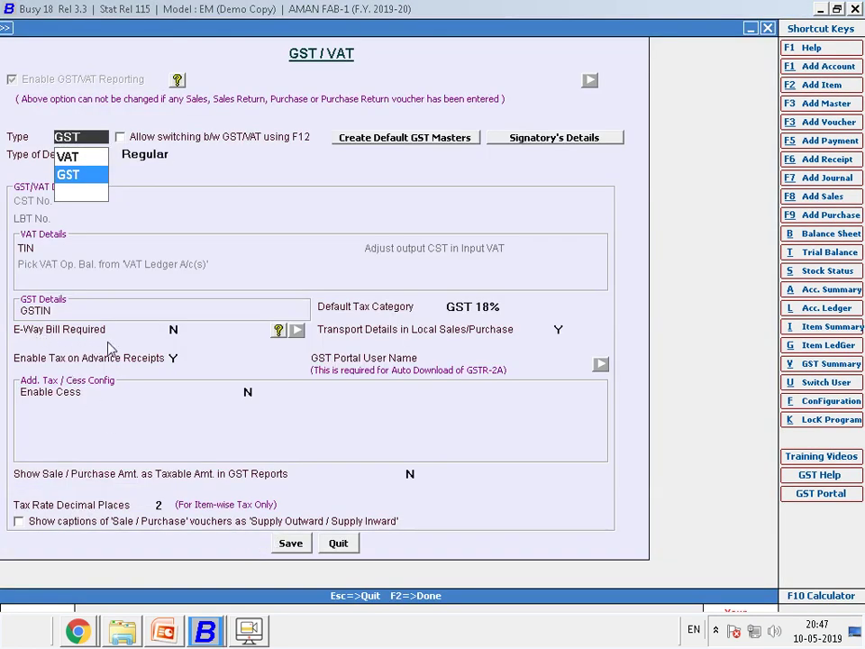
{"action": "left_click", "coordinate": [174, 331]}
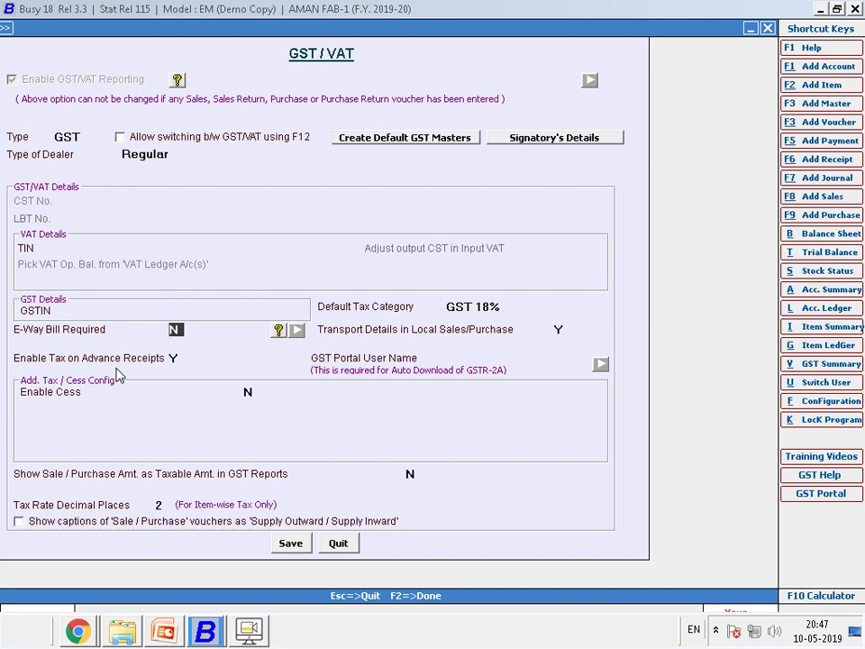
{"action": "key", "text": "y"}
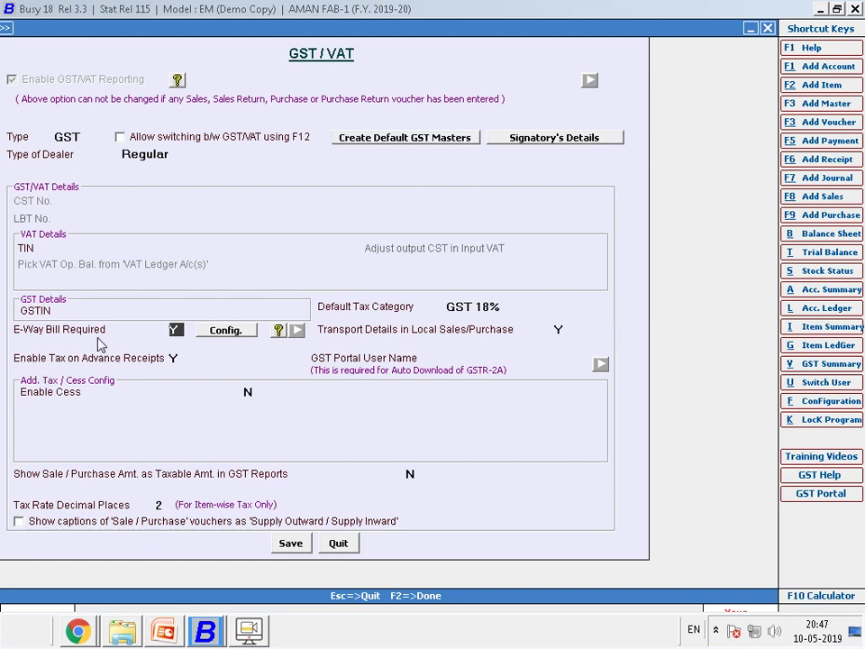
{"action": "left_click", "coordinate": [225, 331]}
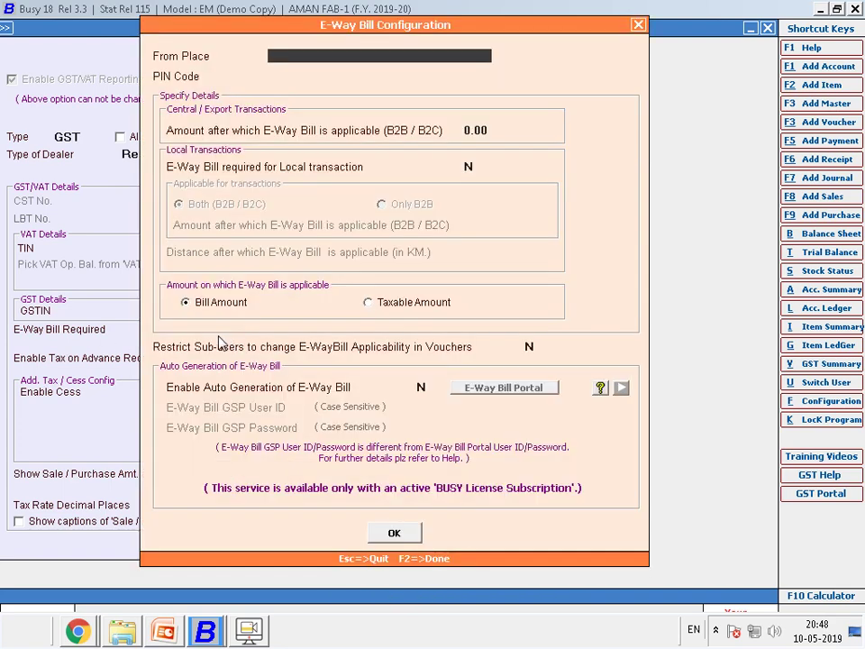
{"action": "key", "text": "Escape"}
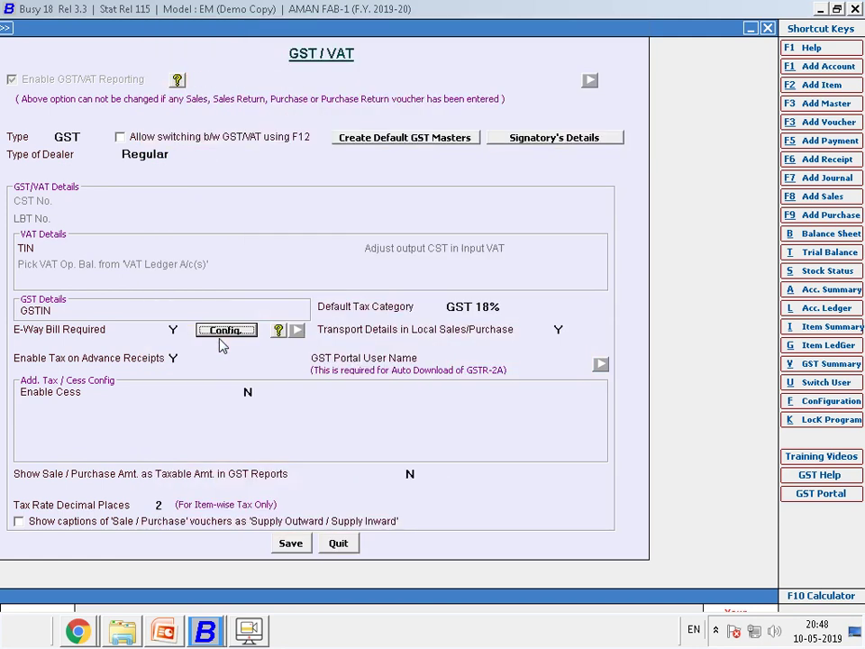
{"action": "left_click", "coordinate": [174, 329]}
{"action": "type", "text": "N"}
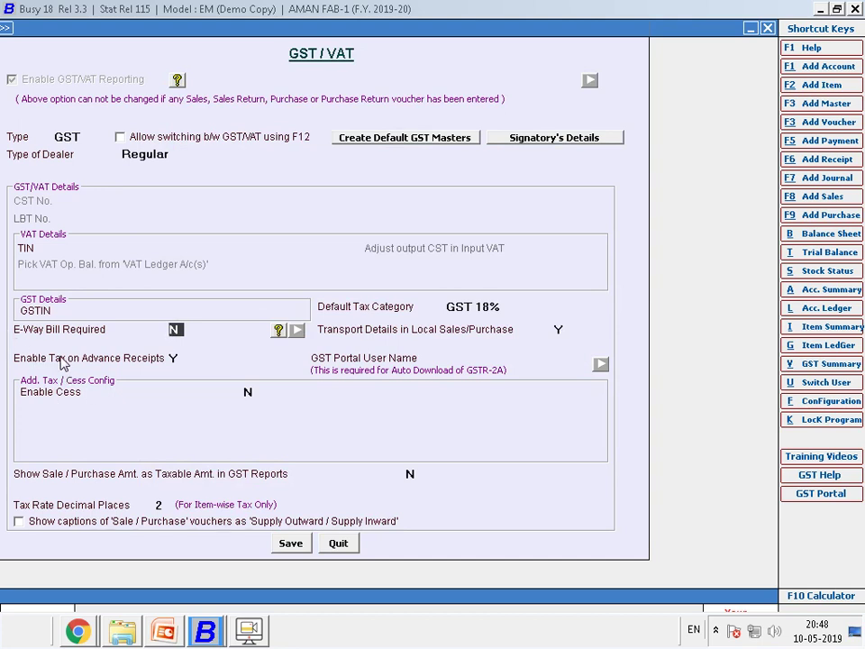
{"action": "left_click", "coordinate": [285, 546]}
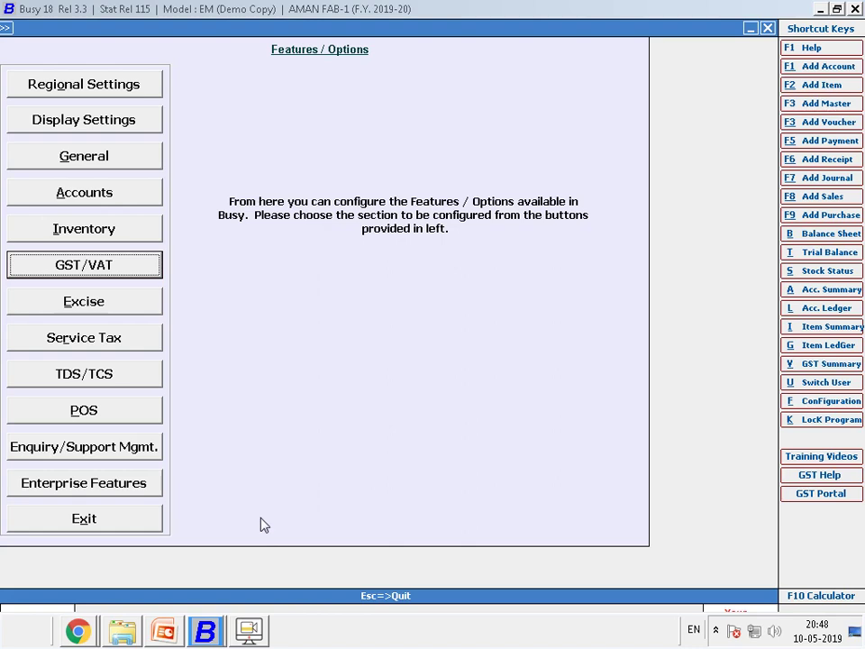
Leave the GST/VAT form unchanged and back out to the transaction types.
{"action": "key", "text": "Return"}
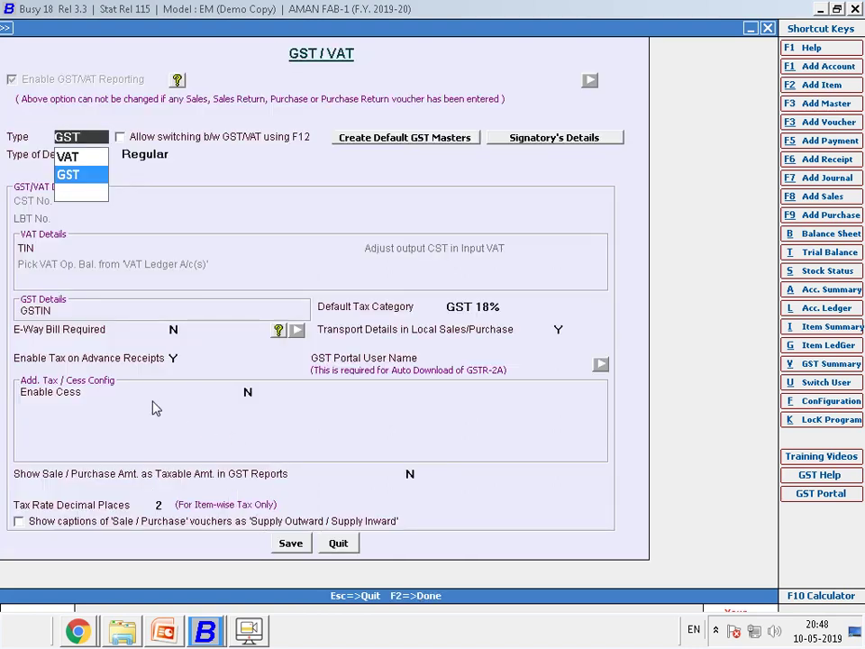
{"action": "key", "text": "Escape"}
{"action": "key", "text": "Escape"}
{"action": "key", "text": "Right"}
{"action": "key", "text": "Down"}
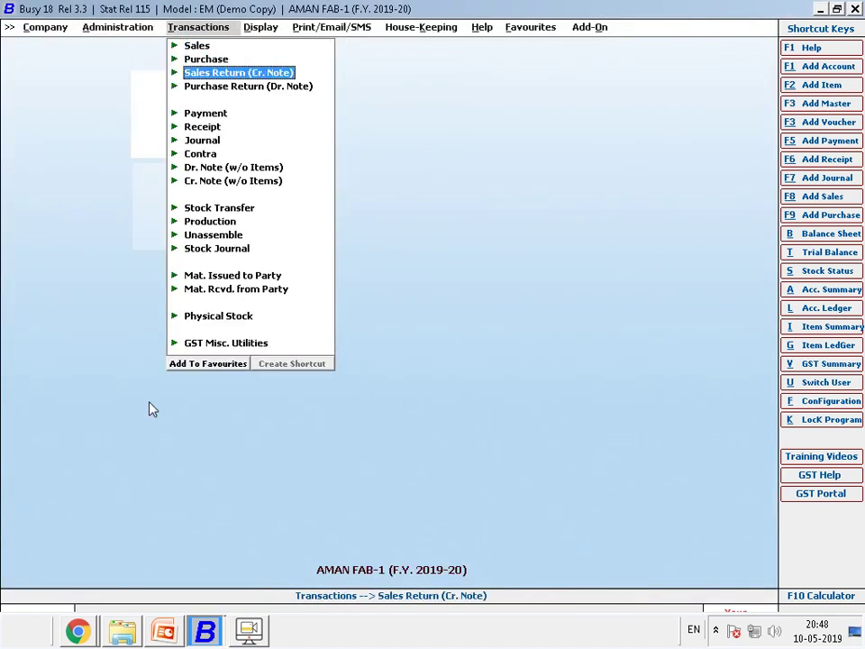
Start a Main-series receipt voucher with GST Nature Advance Receipt and a credit first row.
{"action": "key", "text": "Down"}
{"action": "key", "text": "Down"}
{"action": "key", "text": "Down"}
{"action": "key", "text": "Return"}
{"action": "key", "text": "Return"}
{"action": "key", "text": "Return"}
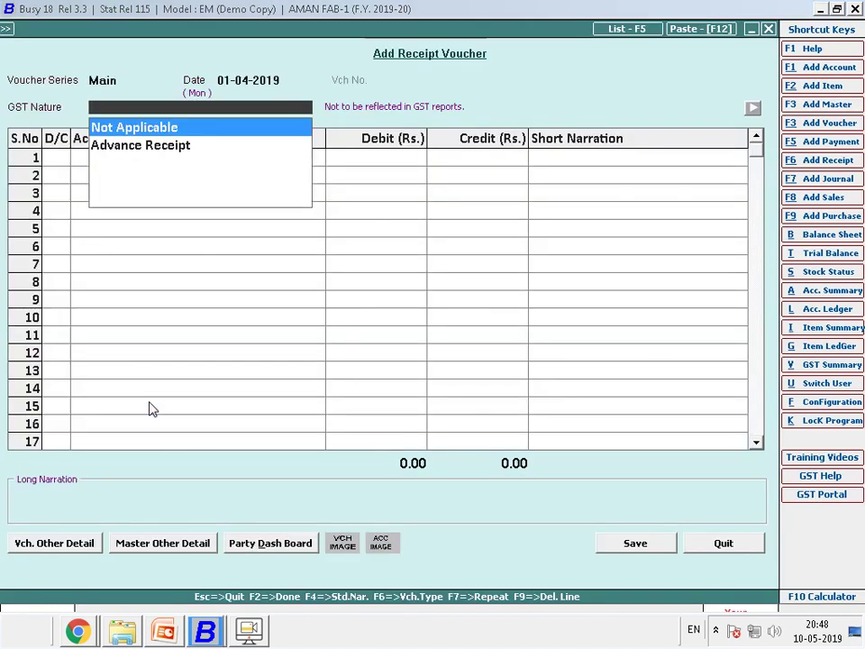
{"action": "key", "text": "Down"}
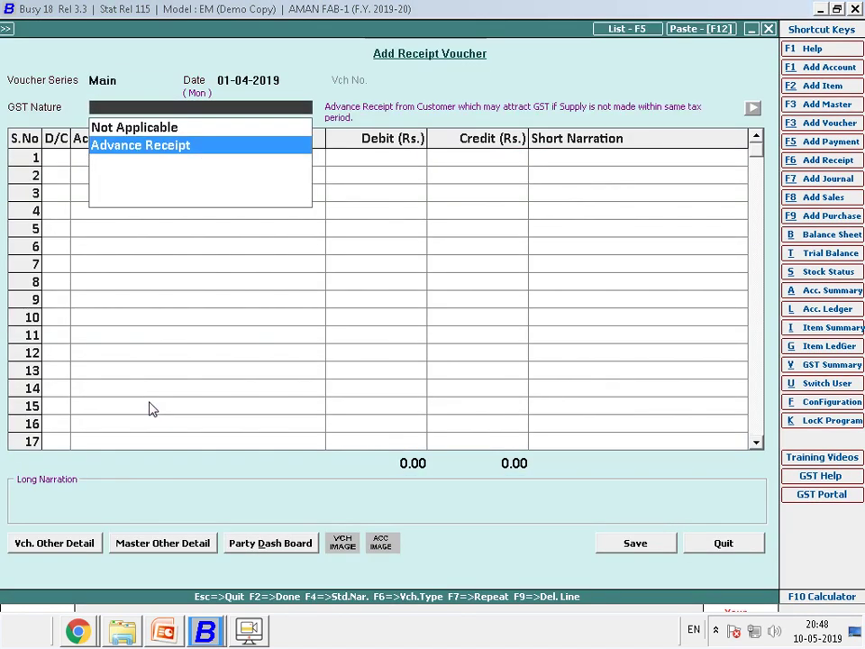
{"action": "key", "text": "Return"}
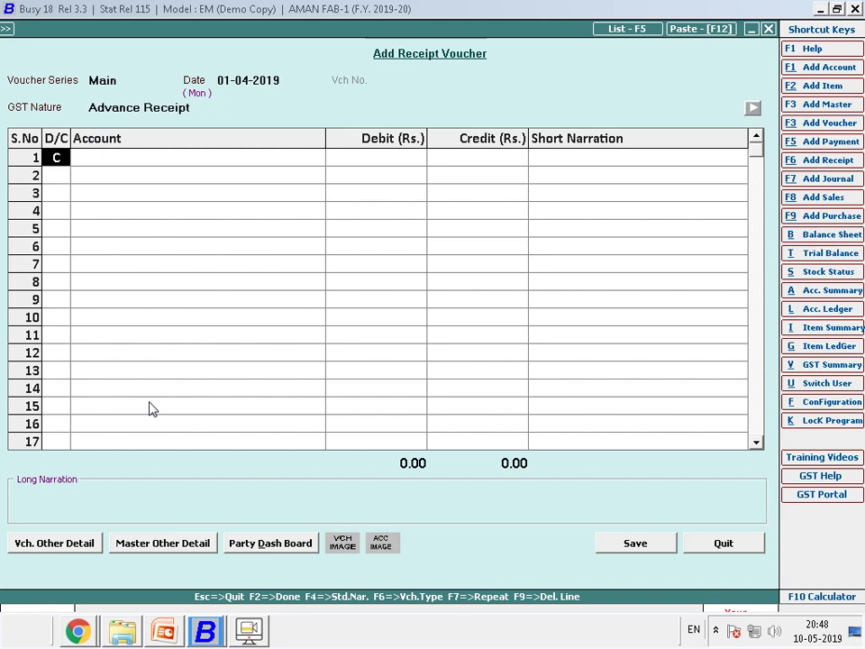
{"action": "key", "text": "Return"}
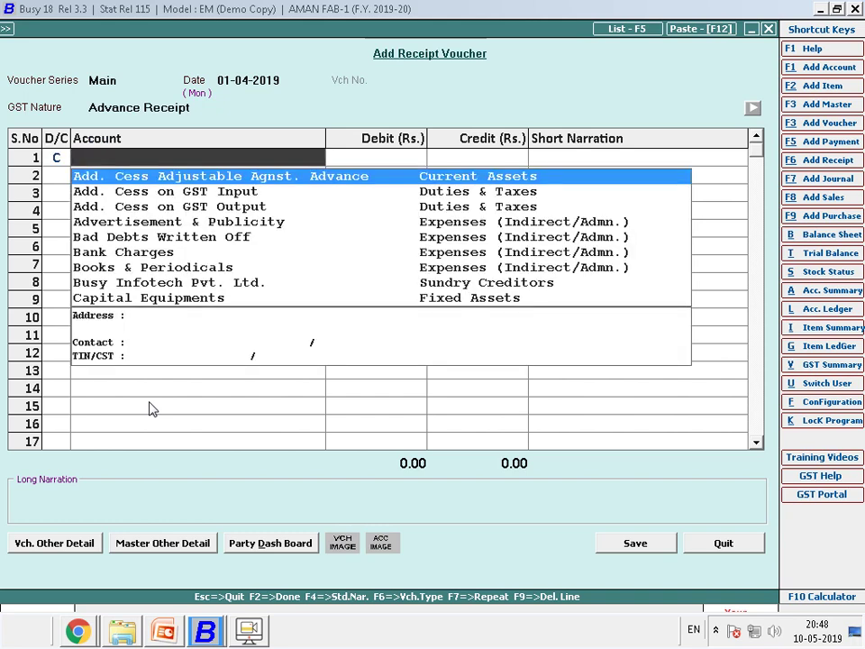
{"action": "key", "text": "F3"}
Create a new account named S.S.SOFTWARE AND SERVICES in the Sundry Debtors group.
{"action": "type", "text": "S.S.S"}
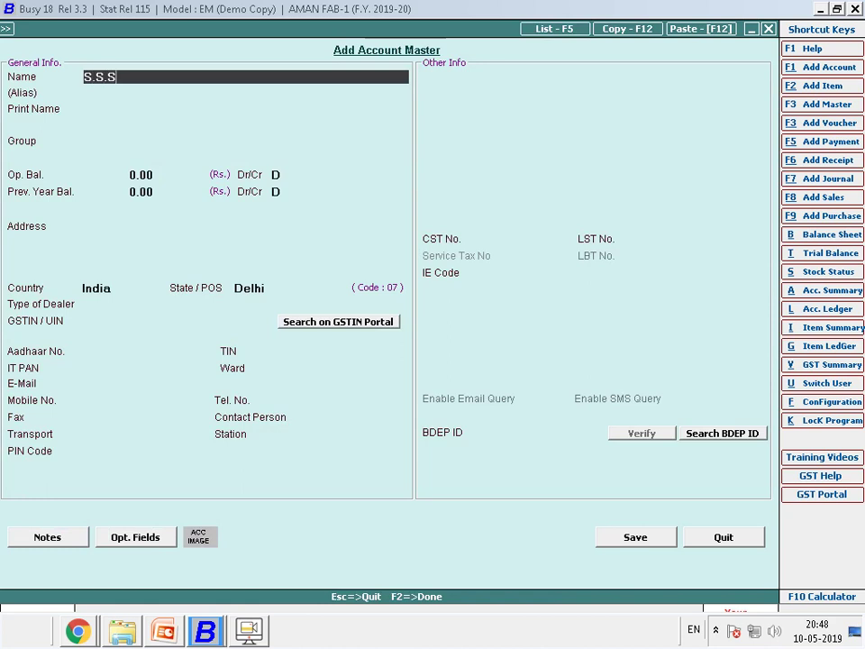
{"action": "type", "text": "OFTWARE AND "}
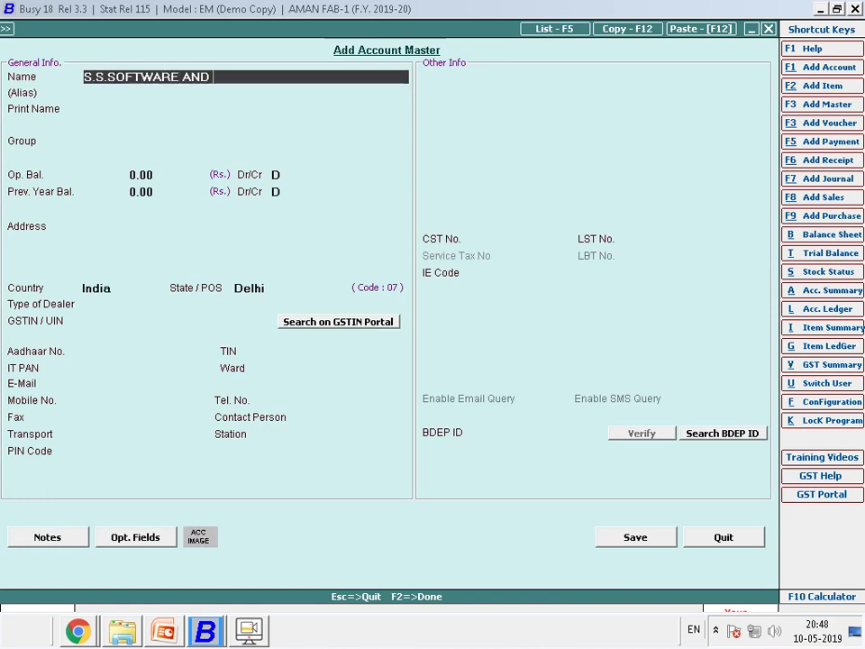
{"action": "type", "text": "SERVOC"}
{"action": "key", "text": "BackSpace"}
{"action": "key", "text": "BackSpace"}
{"action": "type", "text": "IVE"}
{"action": "key", "text": "BackSpace"}
{"action": "key", "text": "BackSpace"}
{"action": "type", "text": "CES"}
{"action": "key", "text": "Return"}
{"action": "key", "text": "Return"}
{"action": "key", "text": "Return"}
{"action": "type", "text": "SU"}
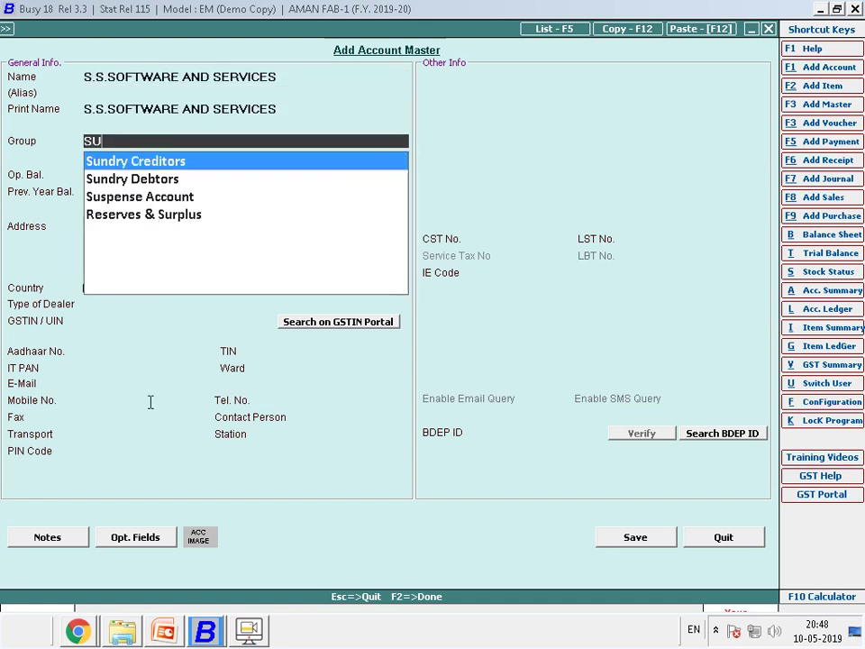
{"action": "type", "text": "N"}
{"action": "key", "text": "Down"}
{"action": "key", "text": "Return"}
{"action": "key", "text": "Return"}
{"action": "key", "text": "Return"}
{"action": "key", "text": "Return"}
{"action": "key", "text": "Return"}
{"action": "key", "text": "Return"}
{"action": "key", "text": "Return"}
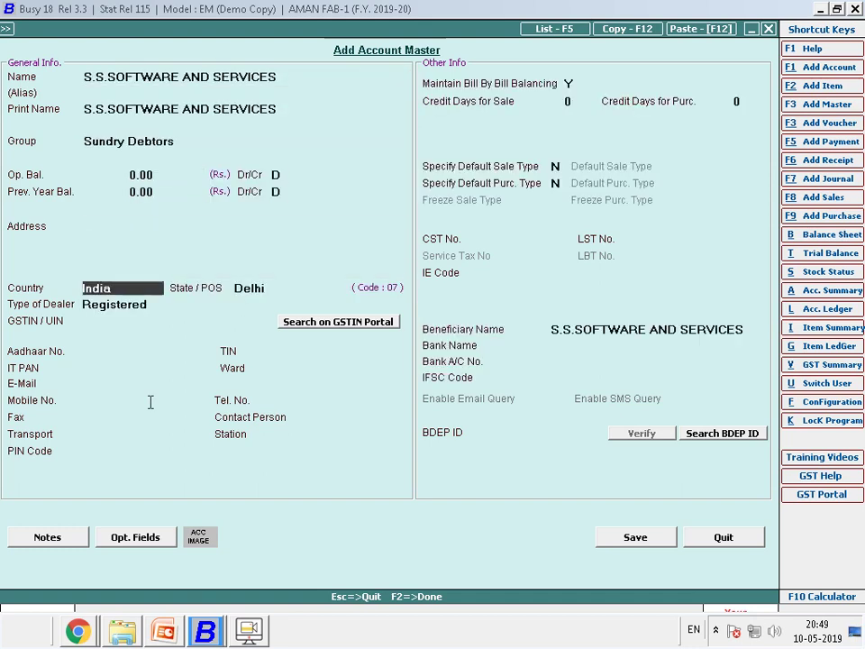
Make it a Registered dealer with its GSTIN, Bill by Bill N, save it, and use it in the voucher.
{"action": "key", "text": "Return"}
{"action": "key", "text": "Down"}
{"action": "key", "text": "Return"}
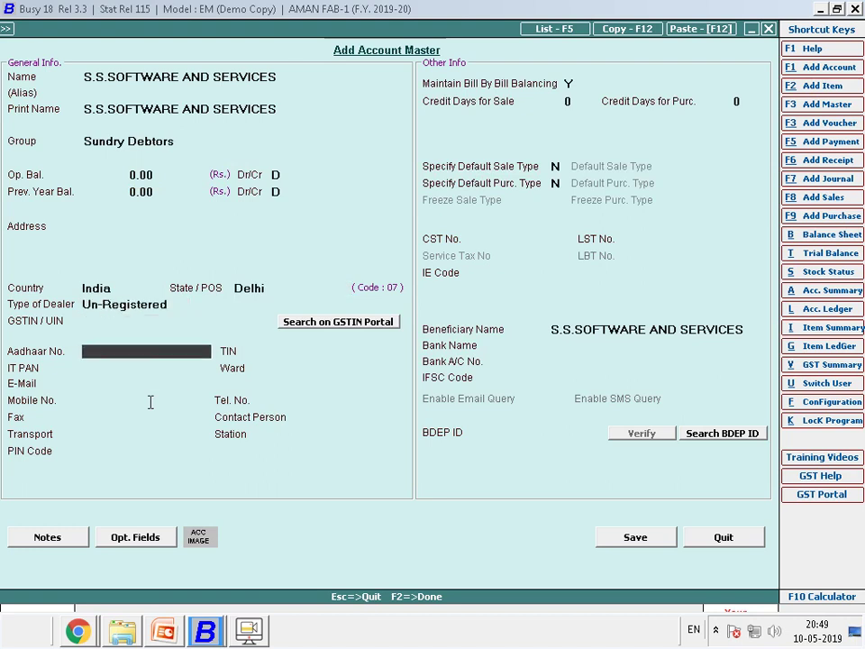
{"action": "key", "text": "Up"}
{"action": "key", "text": "Up"}
{"action": "key", "text": "Return"}
{"action": "key", "text": "Up"}
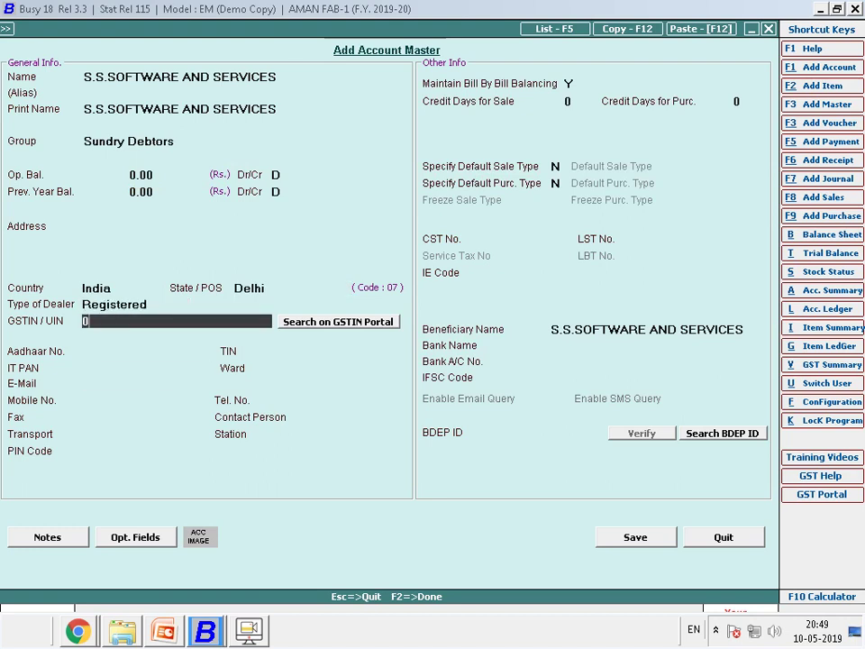
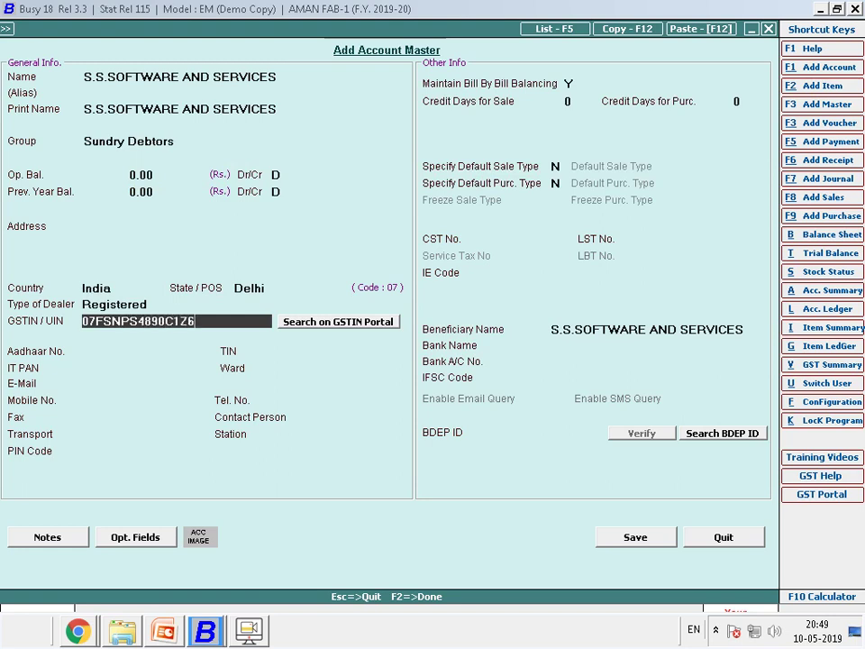
{"action": "key", "text": "Return"}
{"action": "key", "text": "Left"}
{"action": "key", "text": "Return"}
{"action": "key", "text": "Return"}
{"action": "key", "text": "Return"}
{"action": "key", "text": "Return"}
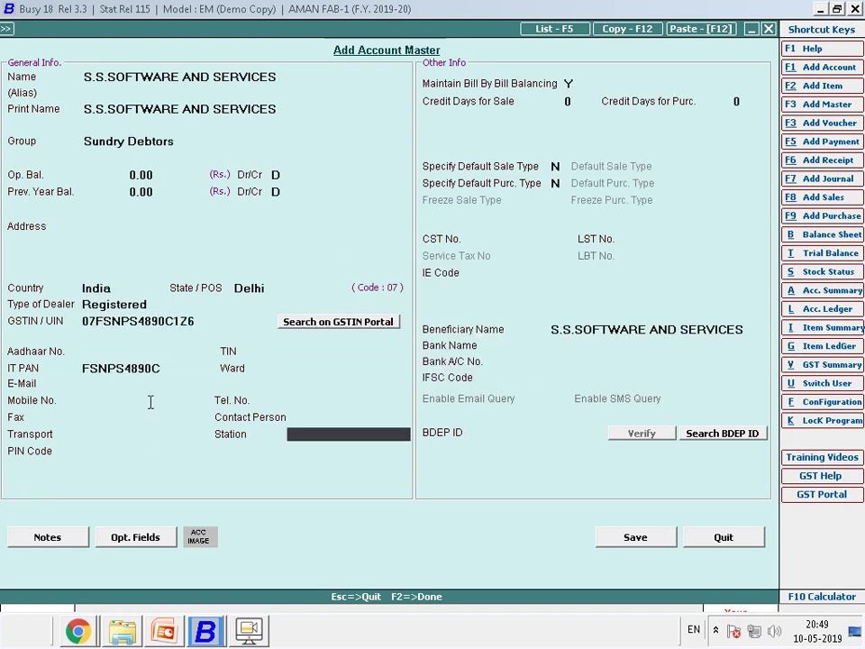
{"action": "key", "text": "Return"}
{"action": "key", "text": "Return"}
{"action": "key", "text": "Up"}
{"action": "key", "text": "n"}
{"action": "key", "text": "F2"}
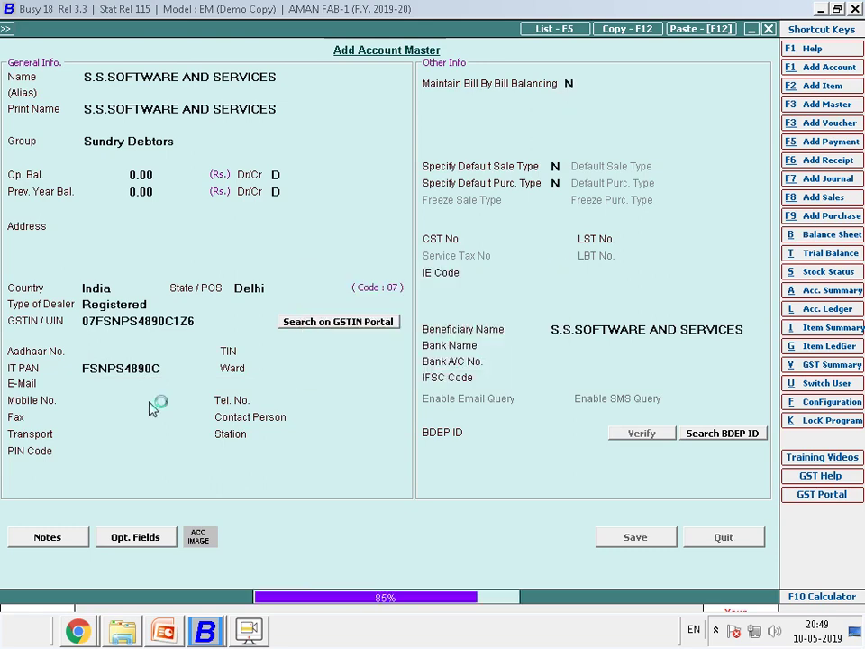
{"action": "key", "text": "Return"}
Credit 1,20,000, allocate the advance to reference 101 at 18% tax, and save the receipt.
{"action": "type", "text": "1,20,000"}
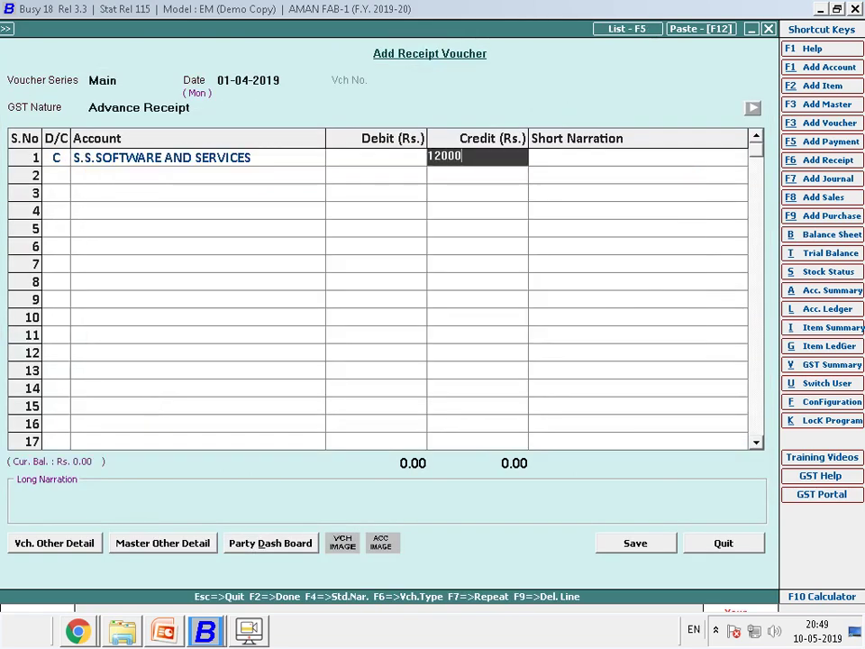
{"action": "key", "text": "Return"}
{"action": "key", "text": "Return"}
{"action": "key", "text": "Return"}
{"action": "key", "text": "Return"}
{"action": "key", "text": "Return"}
{"action": "key", "text": "Return"}
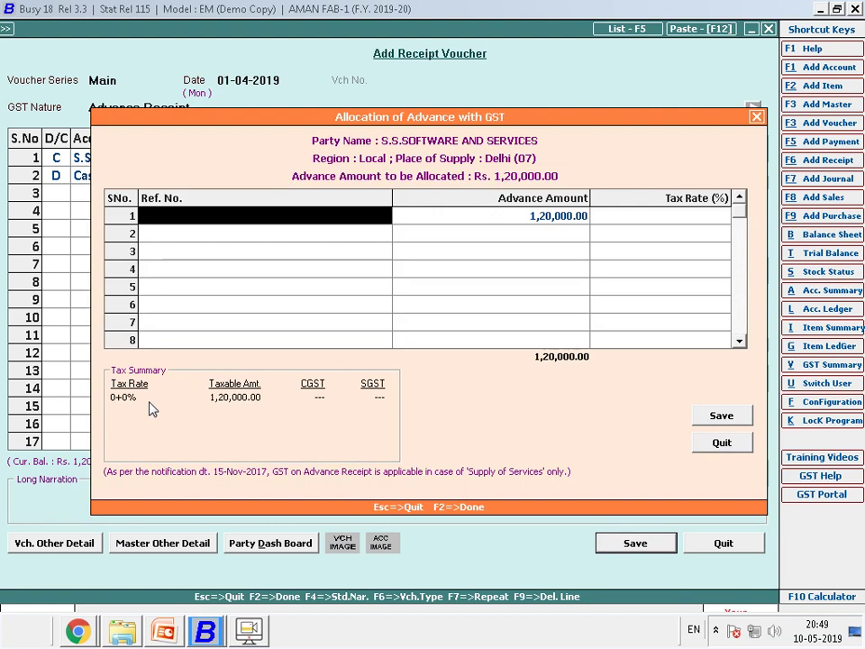
{"action": "type", "text": "101"}
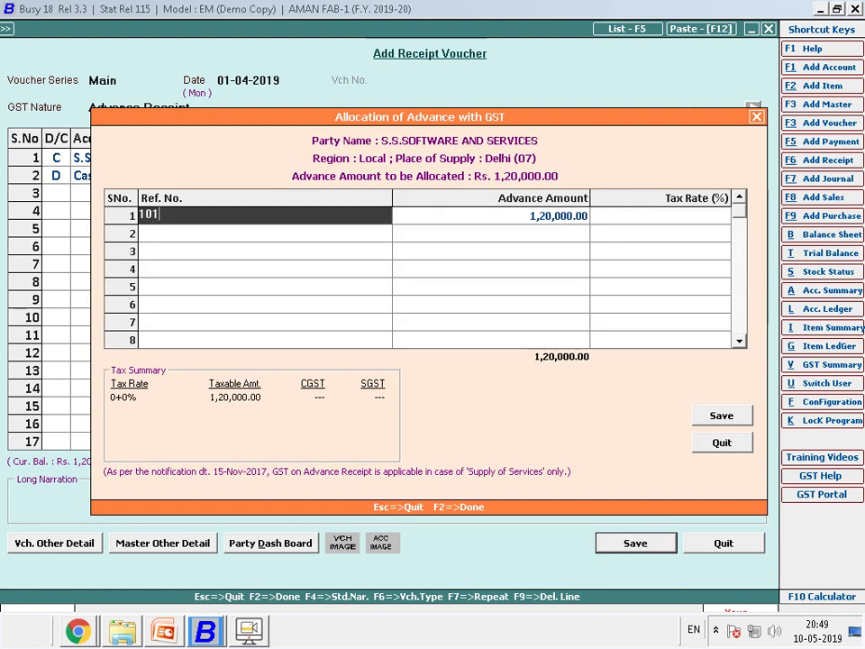
{"action": "key", "text": "Return"}
{"action": "key", "text": "Return"}
{"action": "type", "text": "18"}
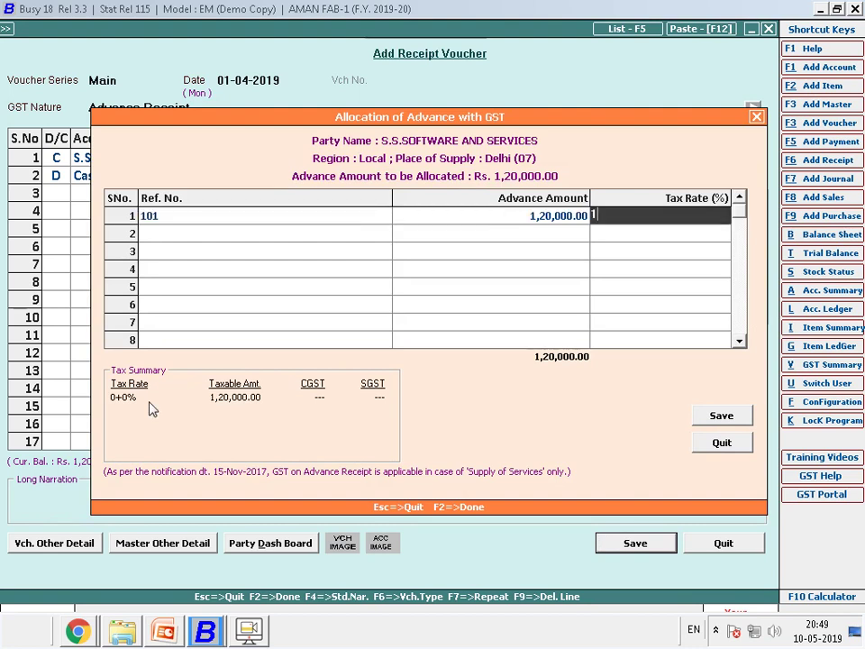
{"action": "key", "text": "Return"}
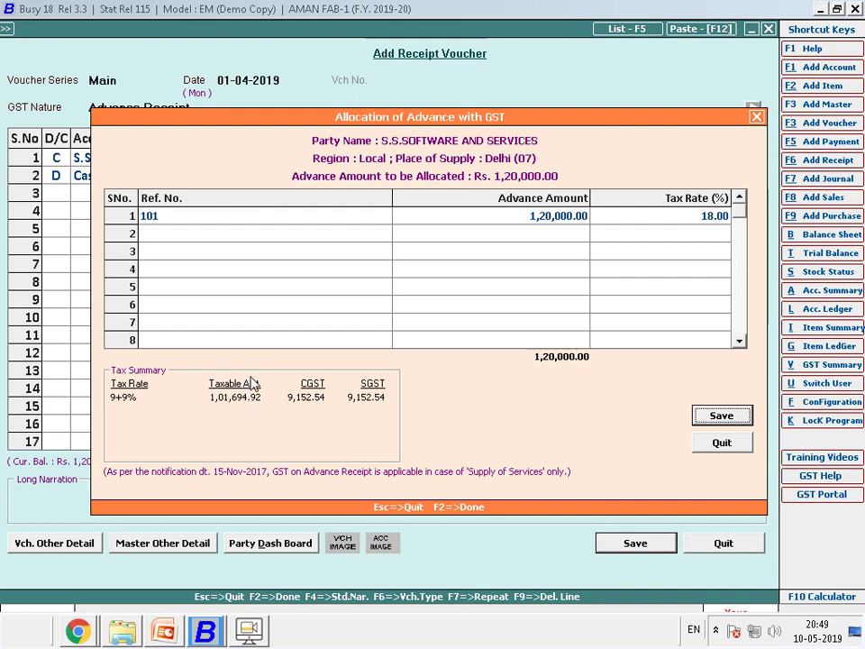
{"action": "key", "text": "F2"}
{"action": "key", "text": "Return"}
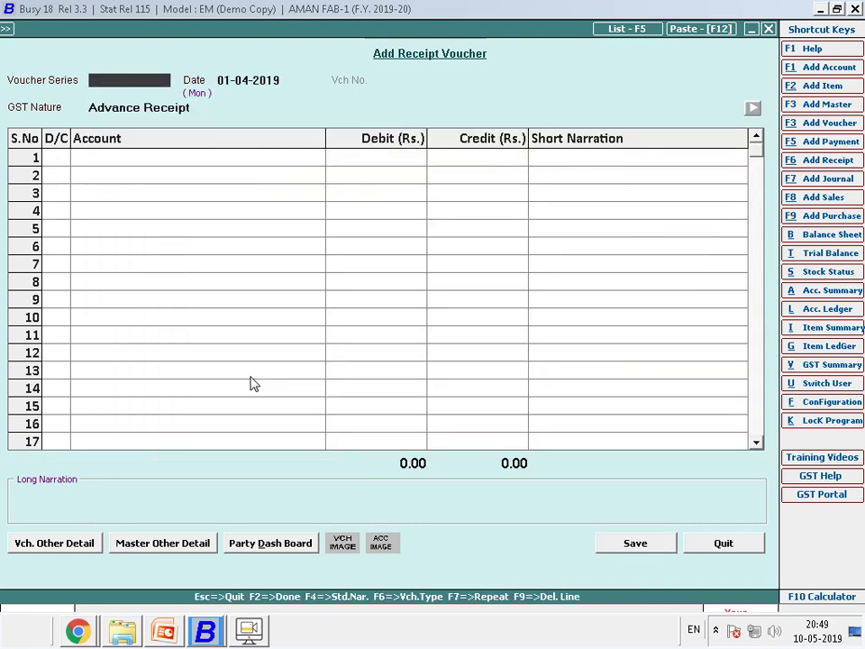
Open the GSTR-1 report for 01-04-2019 to 03-04-2019.
{"action": "key", "text": "Escape"}
{"action": "key", "text": "Right"}
{"action": "key", "text": "Down"}
{"action": "key", "text": "Down"}
{"action": "key", "text": "Down"}
{"action": "key", "text": "Down"}
{"action": "key", "text": "Down"}
{"action": "key", "text": "Down"}
{"action": "key", "text": "Down"}
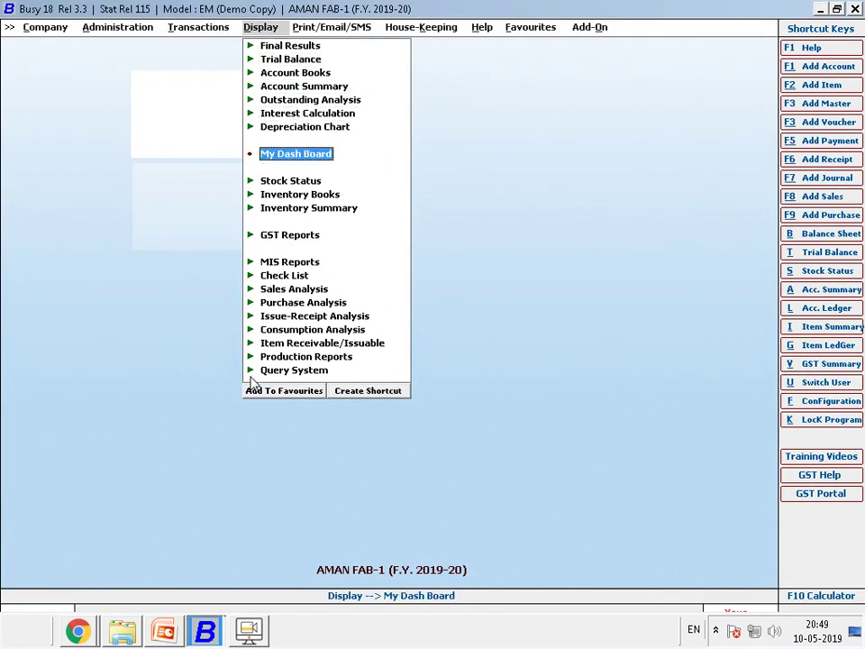
{"action": "key", "text": "Down"}
{"action": "key", "text": "Down"}
{"action": "key", "text": "Down"}
{"action": "key", "text": "Down"}
{"action": "key", "text": "Return"}
{"action": "key", "text": "Down"}
{"action": "key", "text": "Return"}
{"action": "key", "text": "Return"}
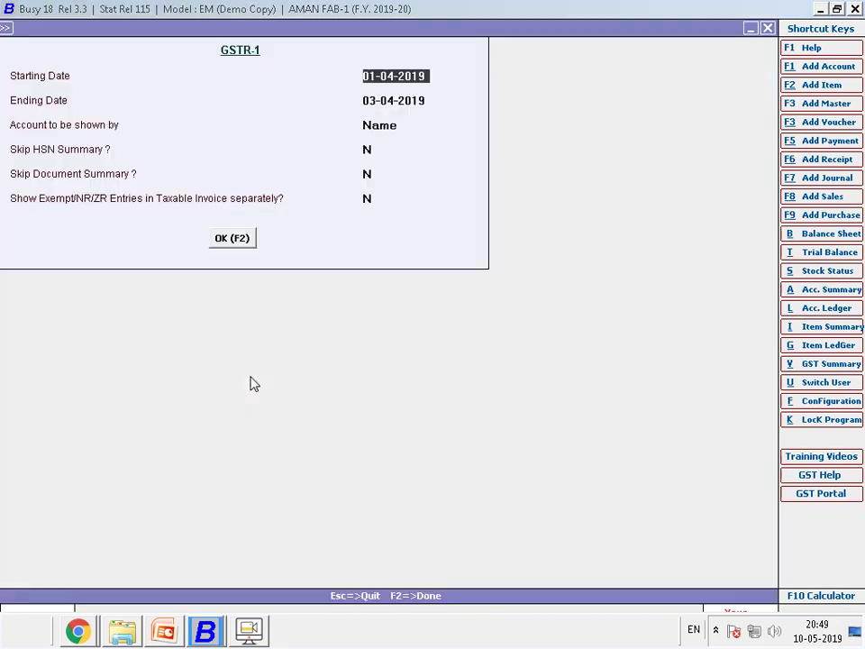
{"action": "key", "text": "Return"}
{"action": "key", "text": "Return"}
{"action": "key", "text": "Return"}
{"action": "key", "text": "Return"}
{"action": "key", "text": "Return"}
{"action": "key", "text": "Return"}
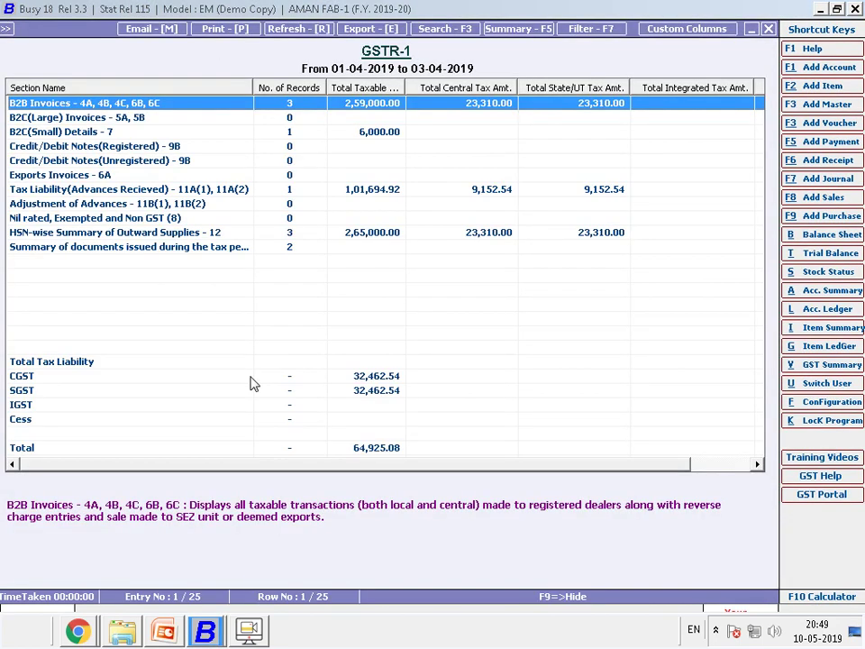
Review the advances tax liability and adjustment rows, then close GSTR-1.
{"action": "key", "text": "Down"}
{"action": "key", "text": "Down"}
{"action": "key", "text": "Down"}
{"action": "key", "text": "Down"}
{"action": "key", "text": "Down"}
{"action": "key", "text": "Down"}
{"action": "key", "text": "Down"}
{"action": "key", "text": "Down"}
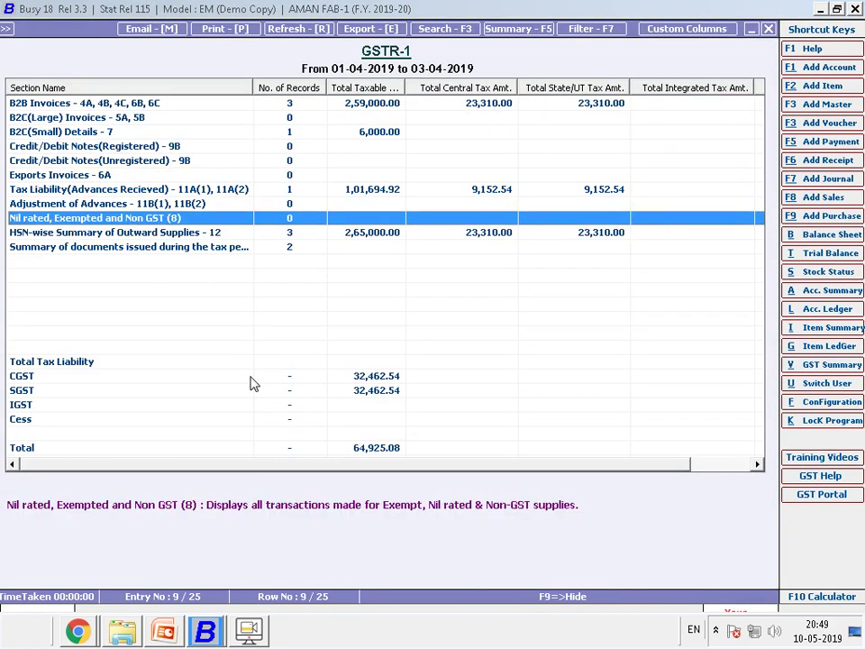
{"action": "key", "text": "Up"}
{"action": "key", "text": "Up"}
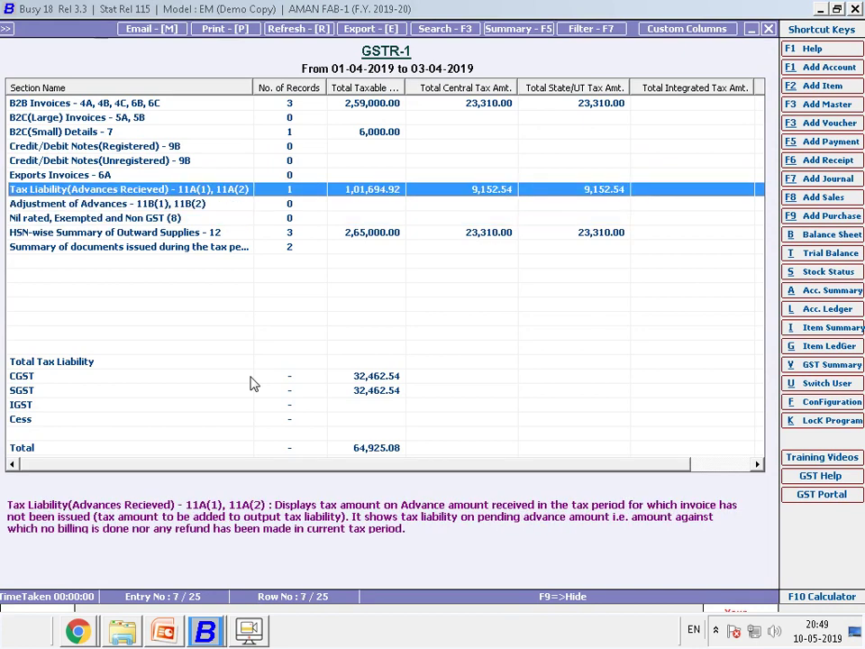
{"action": "key", "text": "Down"}
{"action": "key", "text": "Down"}
{"action": "key", "text": "Up"}
{"action": "key", "text": "Escape"}
{"action": "key", "text": "Escape"}
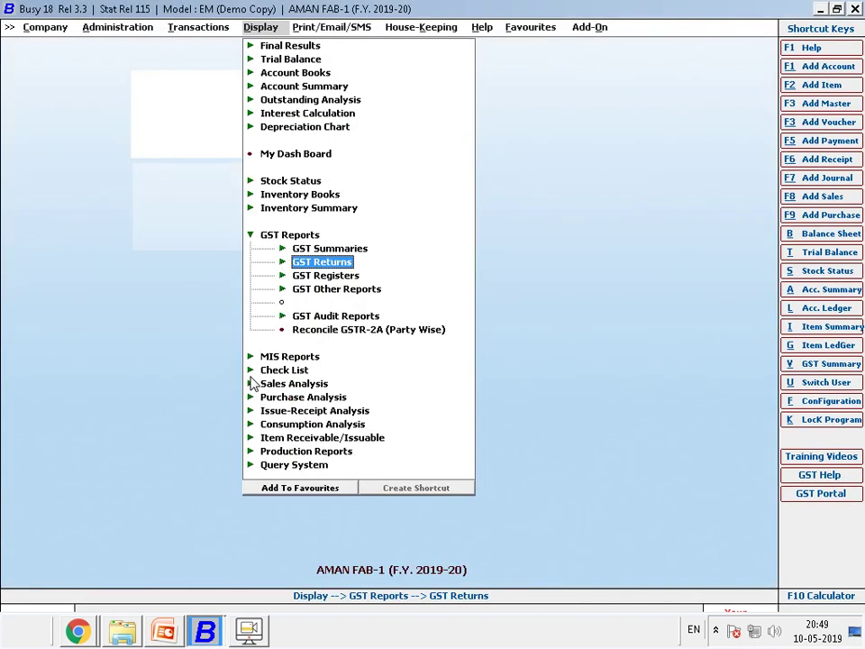
Start a sales voucher dated 1-5 with sale type L/GST-TaxIncl. for S.S.SOFTWARE AND SERVICES.
{"action": "key", "text": "Left"}
{"action": "key", "text": "Up"}
{"action": "key", "text": "Up"}
{"action": "key", "text": "Up"}
{"action": "key", "text": "Up"}
{"action": "key", "text": "Up"}
{"action": "key", "text": "Return"}
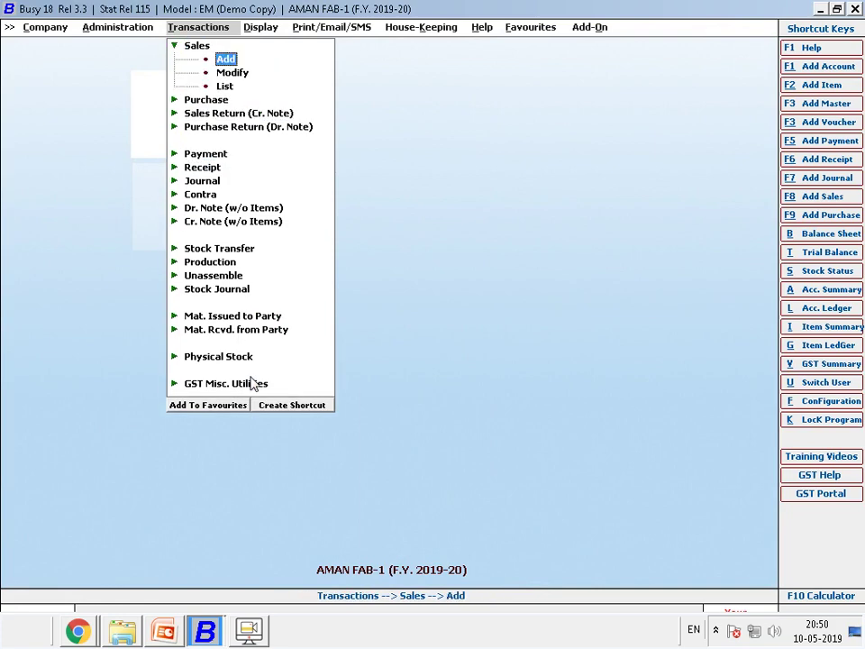
{"action": "key", "text": "Return"}
{"action": "key", "text": "Return"}
{"action": "type", "text": "1-5"}
{"action": "key", "text": "Return"}
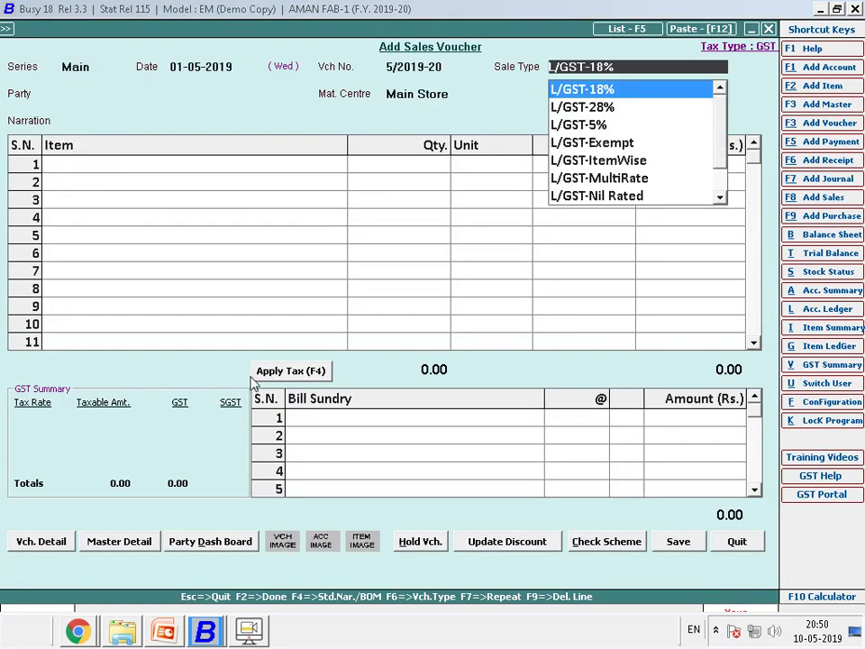
{"action": "type", "text": "il"}
{"action": "key", "text": "Down"}
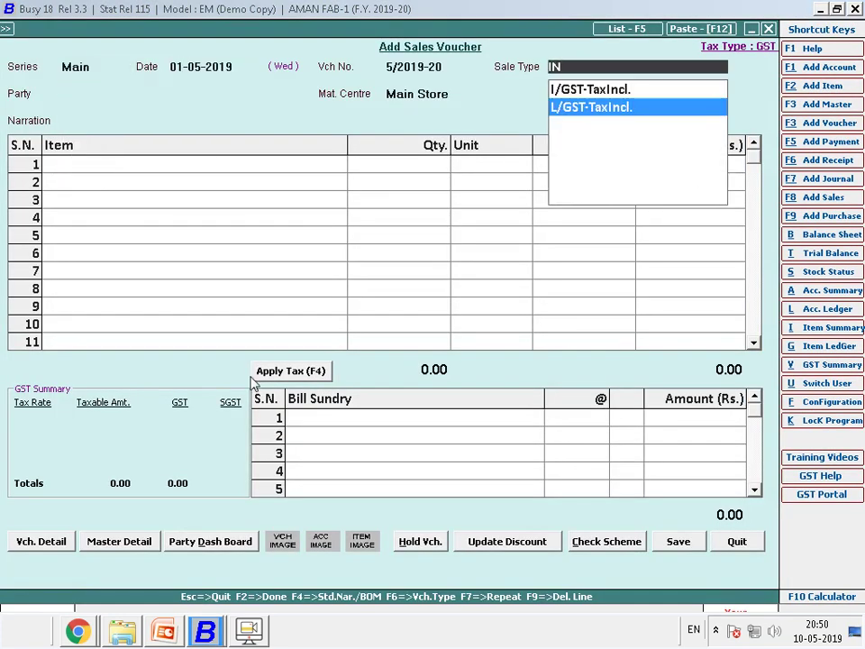
{"action": "key", "text": "Return"}
{"action": "key", "text": "Down"}
{"action": "key", "text": "Down"}
{"action": "key", "text": "Down"}
{"action": "key", "text": "Return"}
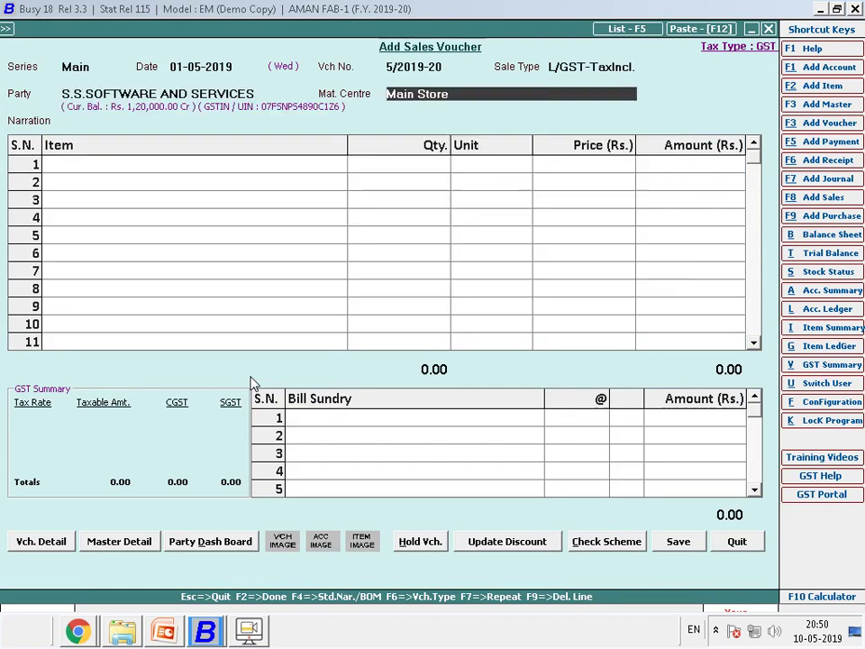
Add I TEM-1 with quantity 1 and amount corrected to 1,20,000.
{"action": "key", "text": "Return"}
{"action": "key", "text": "Return"}
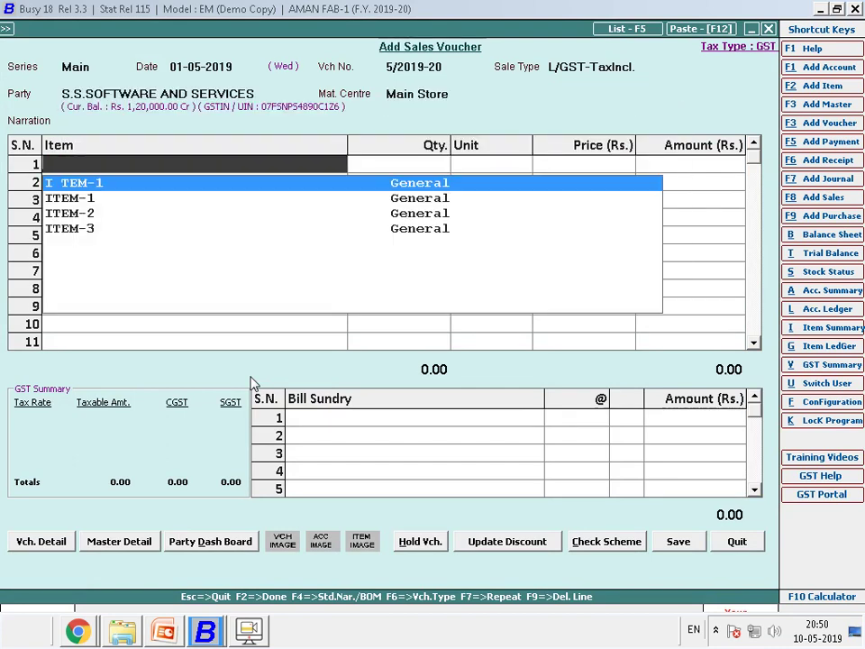
{"action": "key", "text": "Return"}
{"action": "type", "text": "1"}
{"action": "key", "text": "Return"}
{"action": "key", "text": "Return"}
{"action": "key", "text": "Return"}
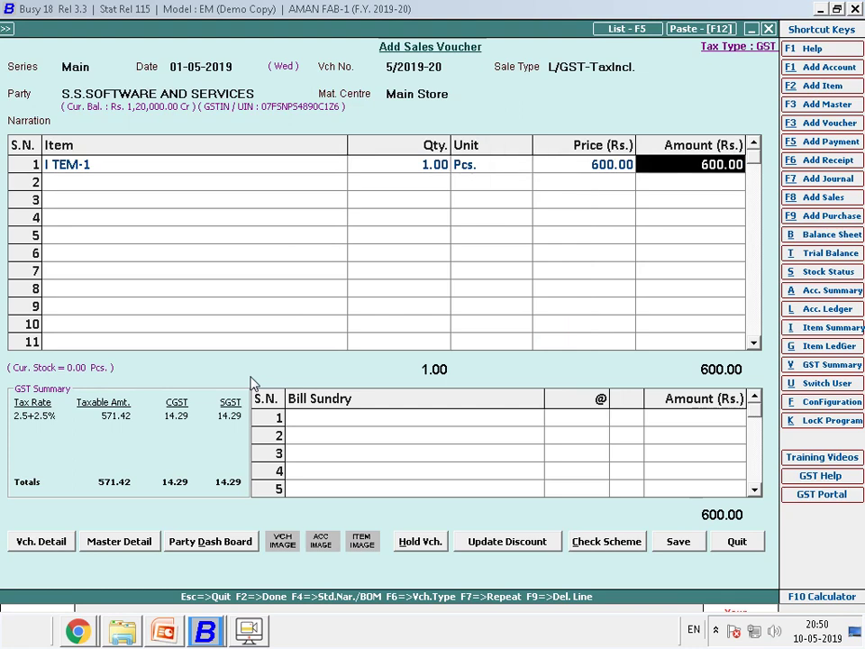
{"action": "type", "text": "12,00,000"}
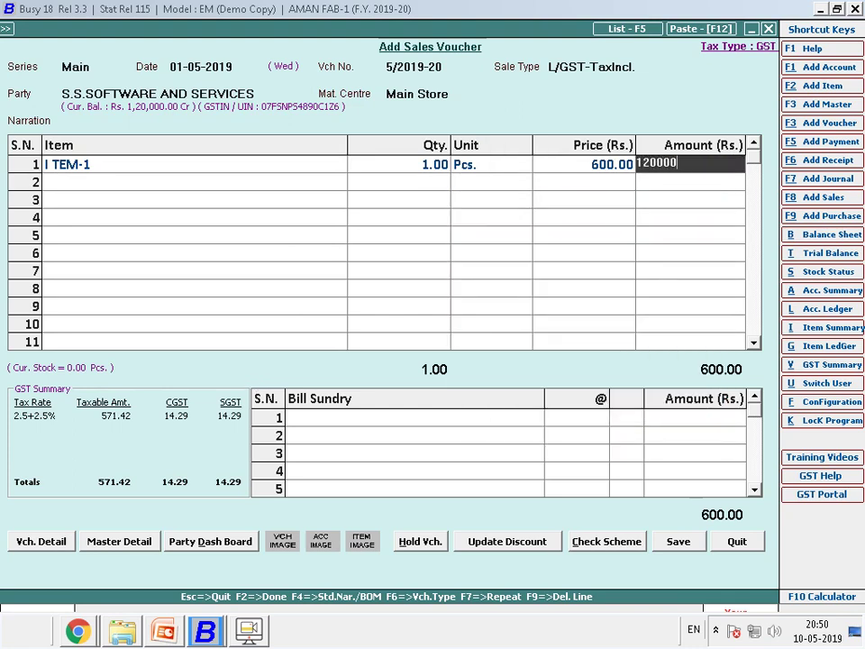
{"action": "key", "text": "Return"}
{"action": "key", "text": "Return"}
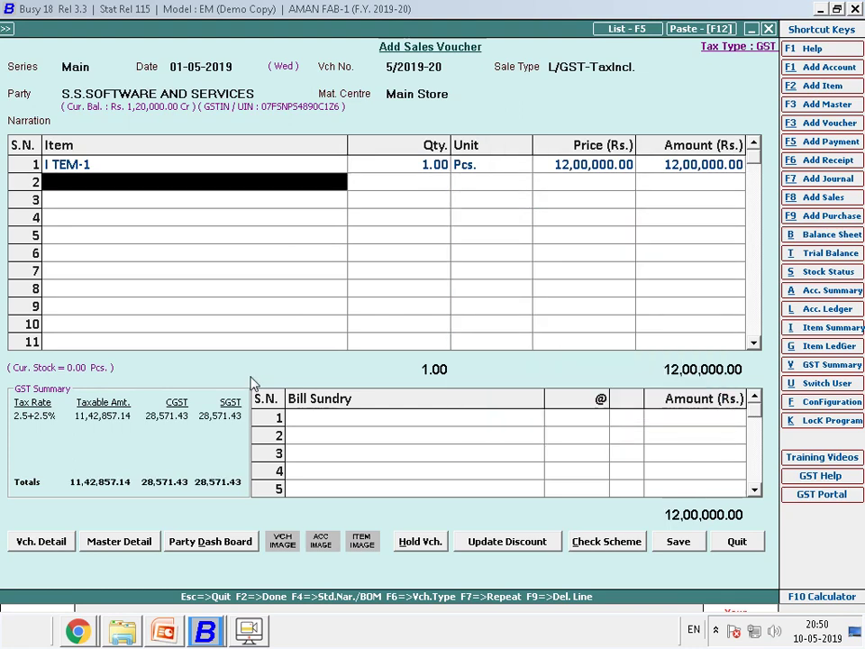
{"action": "key", "text": "Up"}
{"action": "type", "text": "1,20,000"}
{"action": "key", "text": "Return"}
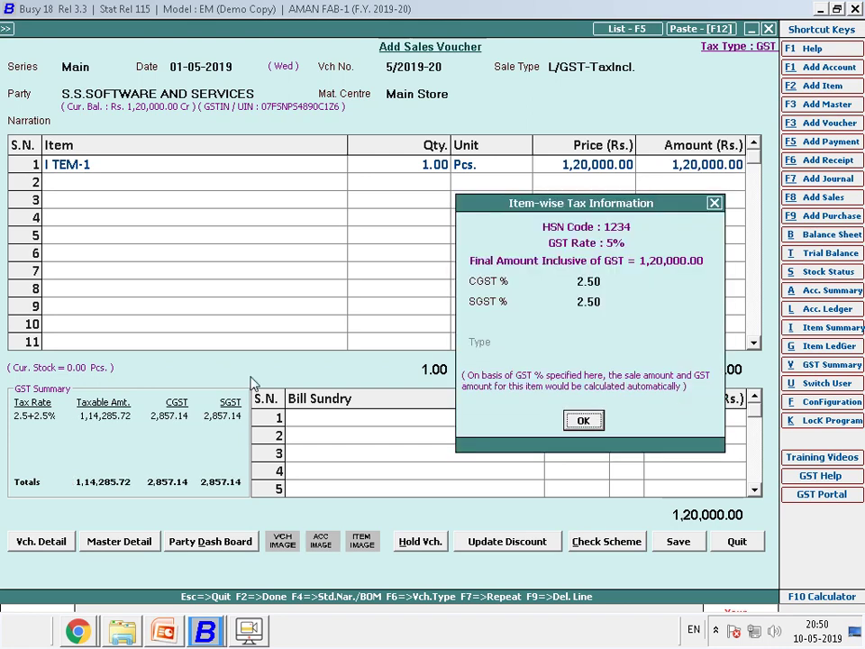
{"action": "key", "text": "Return"}
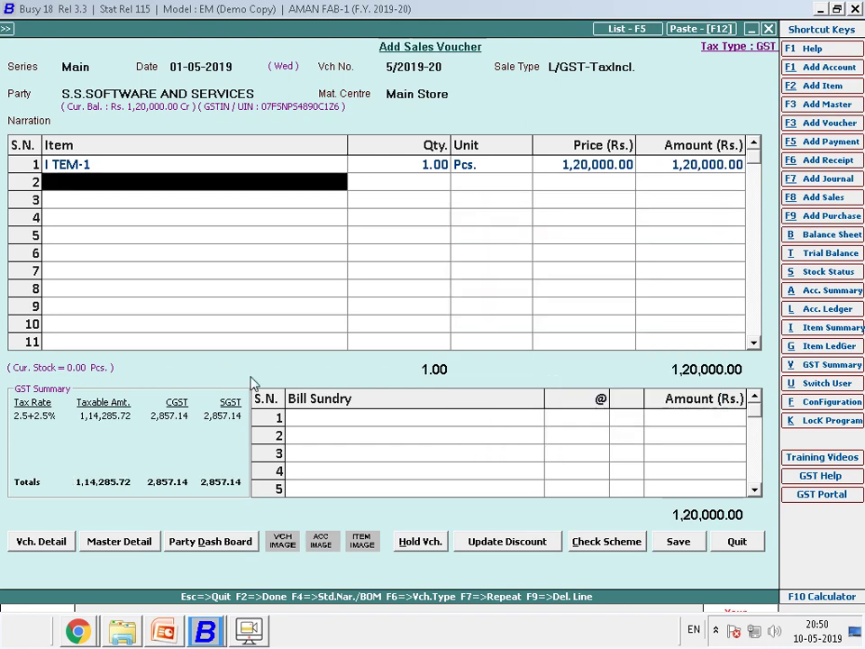
Set the item's CGST and SGST rates to 9% each.
{"action": "key", "text": "Up"}
{"action": "key", "text": "Return"}
{"action": "key", "text": "Return"}
{"action": "key", "text": "Return"}
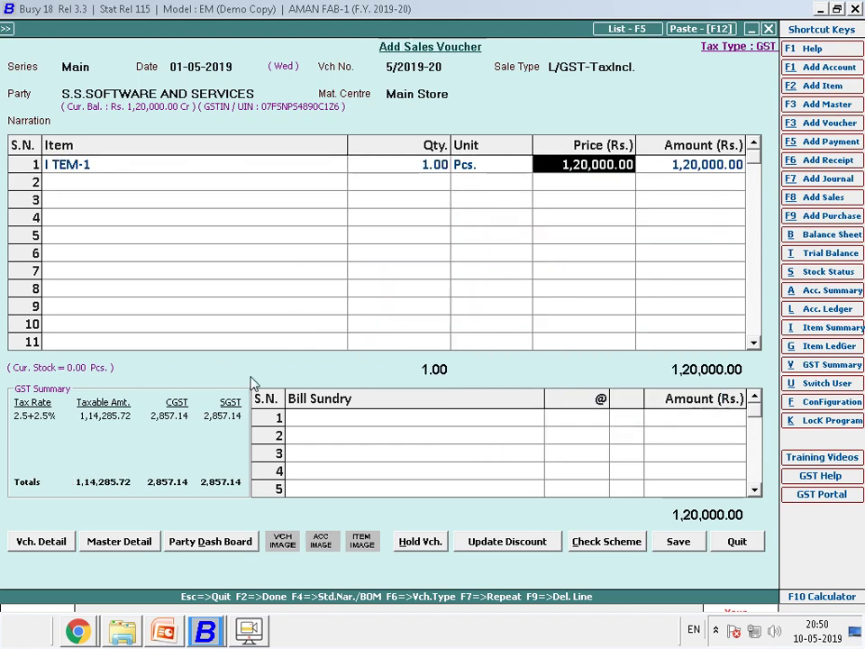
{"action": "key", "text": "Return"}
{"action": "key", "text": "Up"}
{"action": "key", "text": "Up"}
{"action": "type", "text": "9"}
{"action": "key", "text": "Return"}
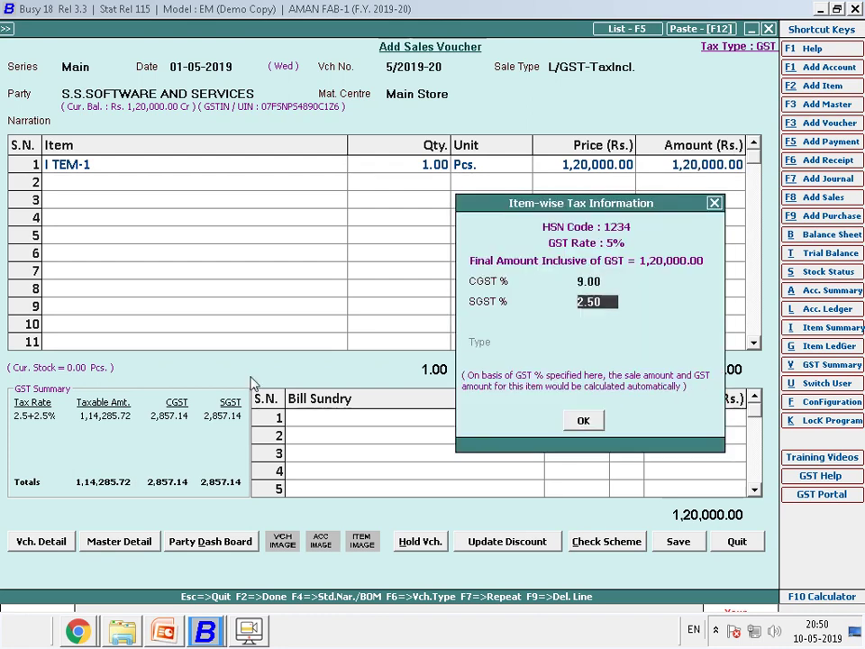
{"action": "type", "text": "9"}
{"action": "key", "text": "Return"}
{"action": "key", "text": "Return"}
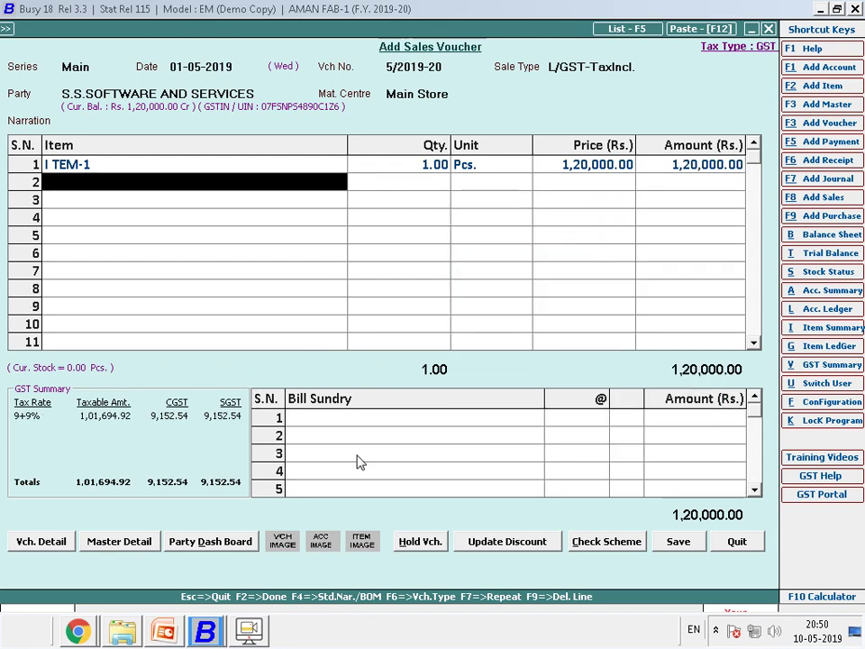
{"action": "key", "text": "Return"}
{"action": "key", "text": "Return"}
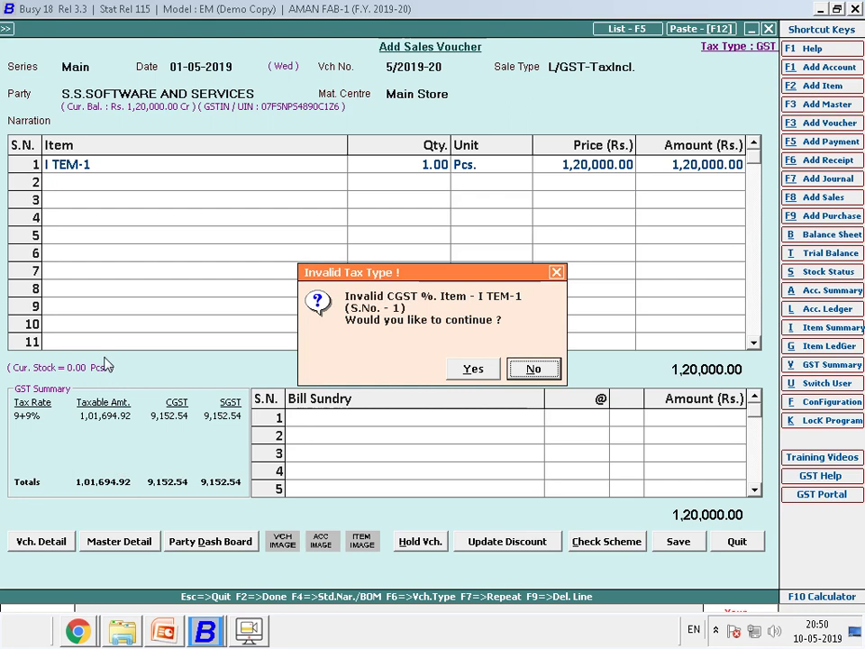
Accept the invalid tax type warning, adjust the 1,20,000 pending advance, save and close.
{"action": "key", "text": "Left"}
{"action": "key", "text": "Return"}
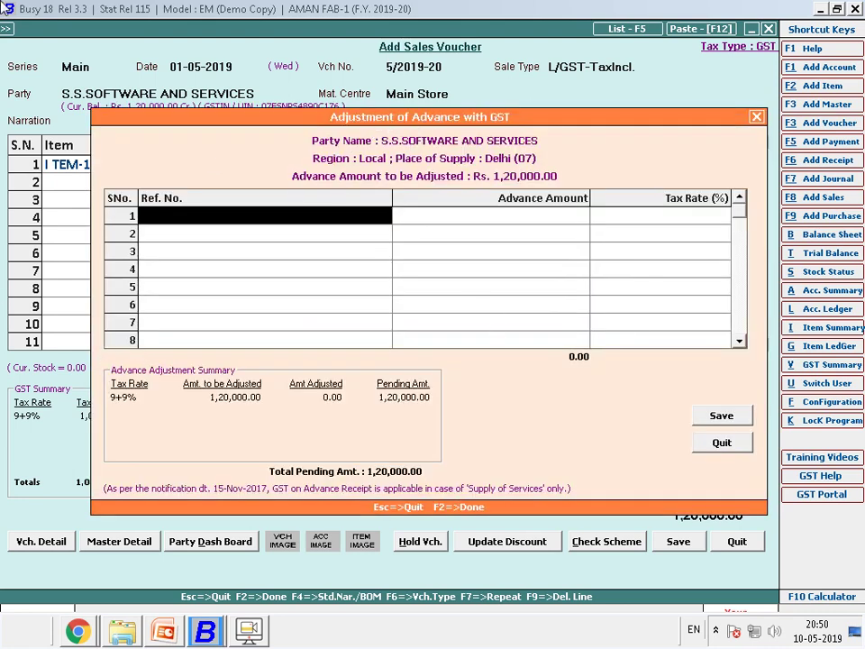
{"action": "key", "text": "Return"}
{"action": "key", "text": "Return"}
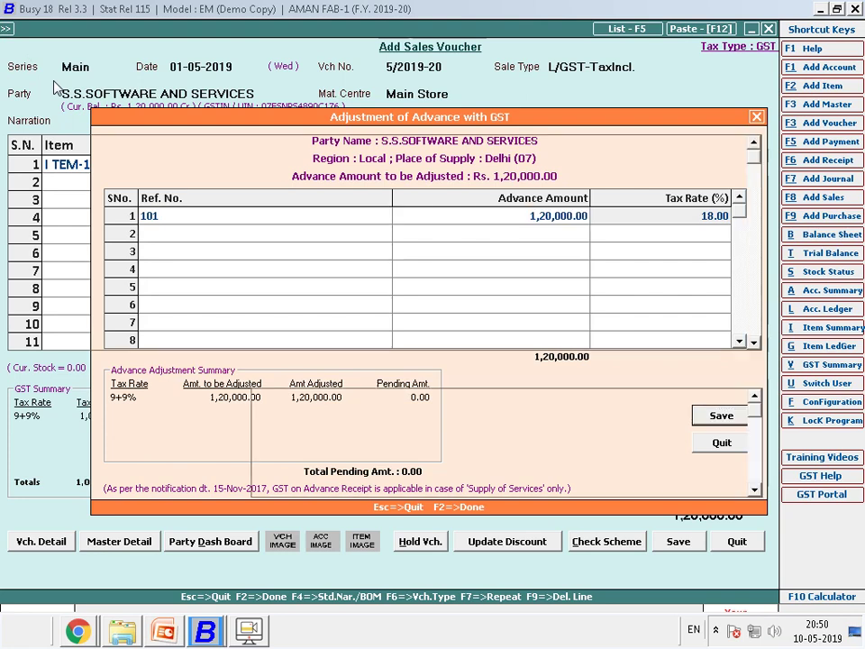
{"action": "key", "text": "F2"}
{"action": "key", "text": "F2"}
{"action": "key", "text": "Escape"}
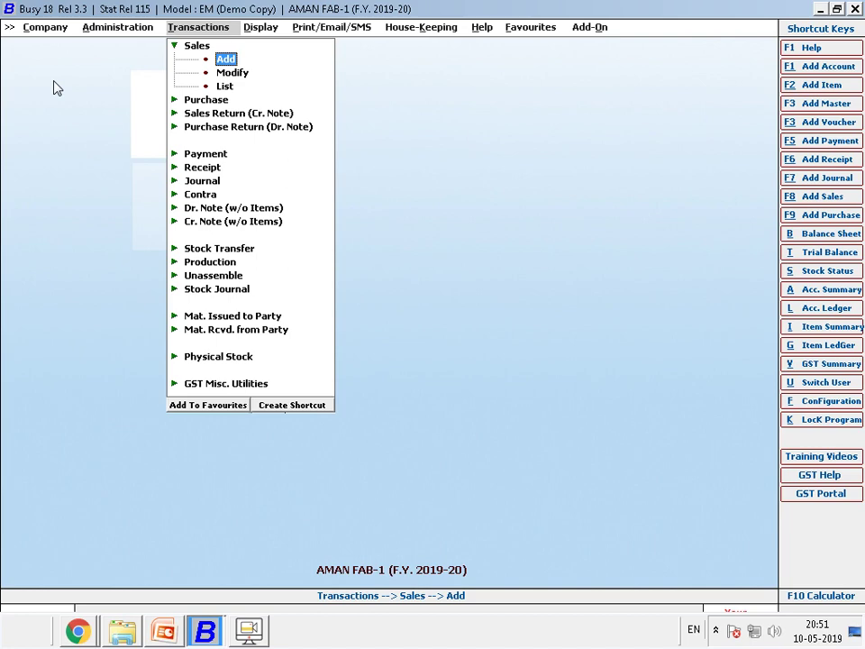
Open the GST/VAT options under Administration > Configuration > Features/Options.
{"action": "key", "text": "Left"}
{"action": "key", "text": "Return"}
{"action": "key", "text": "Down"}
{"action": "key", "text": "Down"}
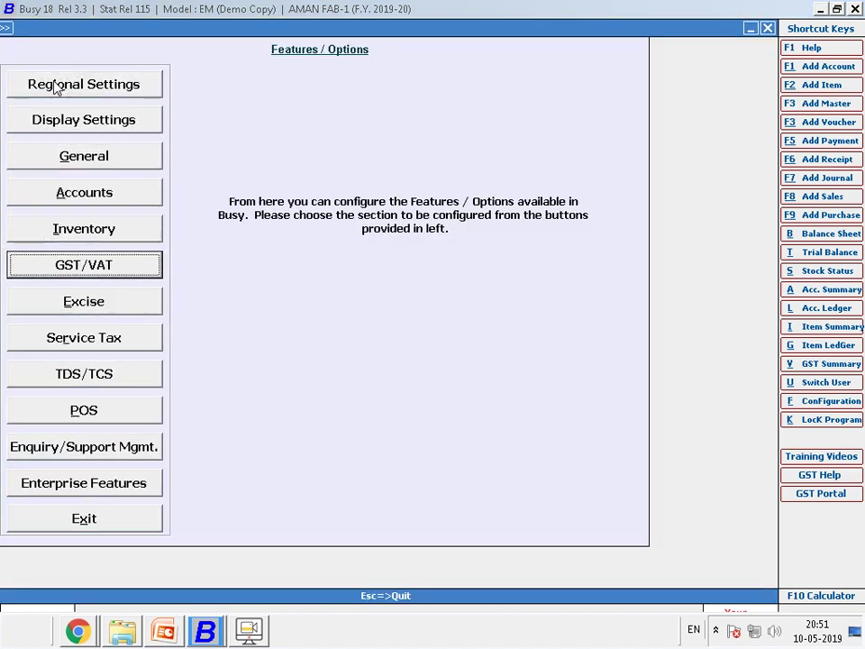
{"action": "key", "text": "Return"}
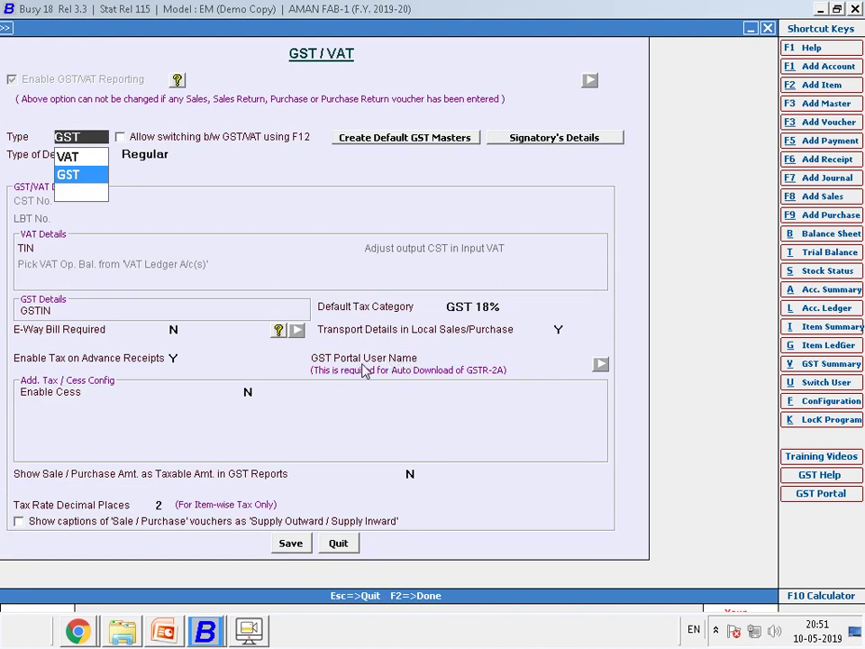
Enter the company's GSTIN in the GSTIN field.
{"action": "left_click", "coordinate": [483, 359]}
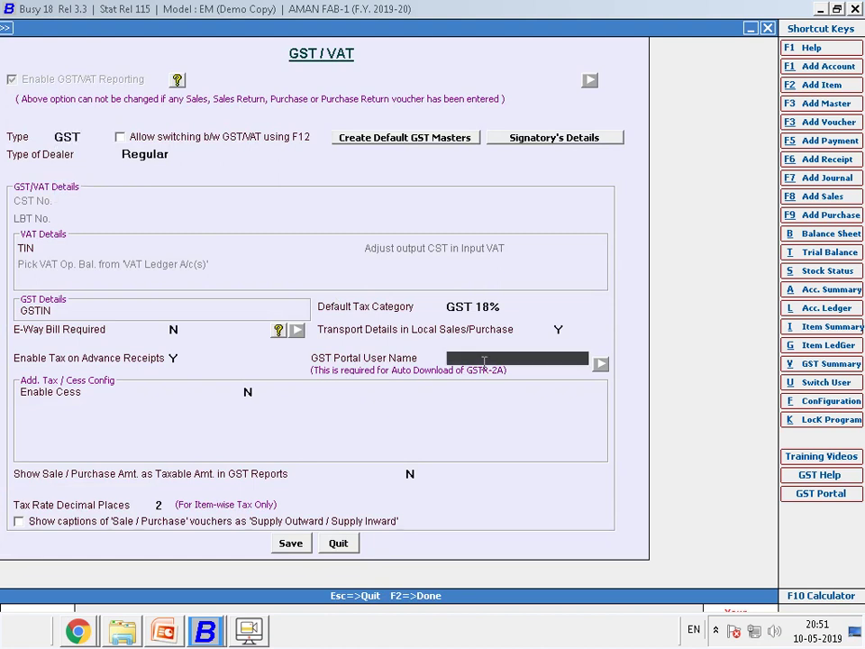
{"action": "key", "text": "Up"}
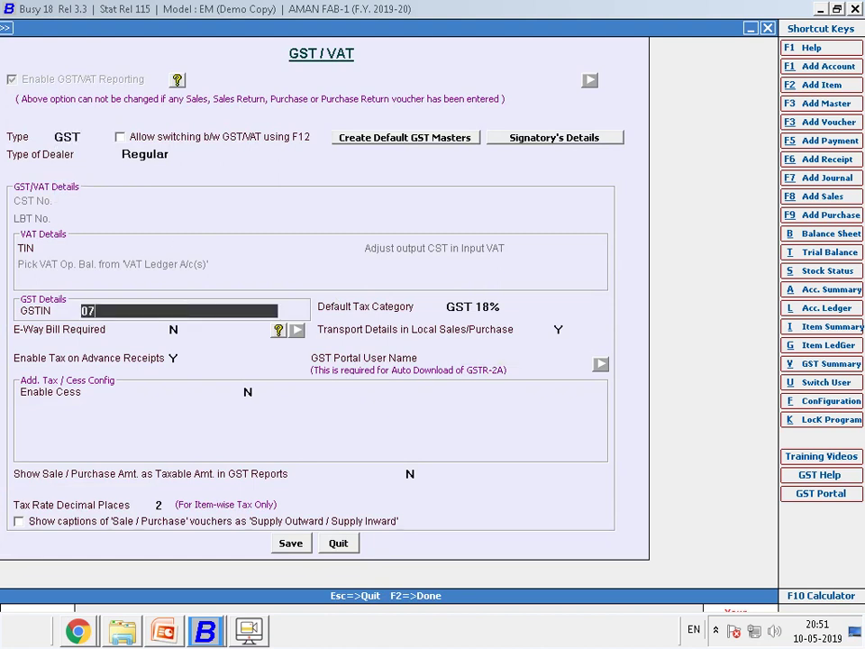
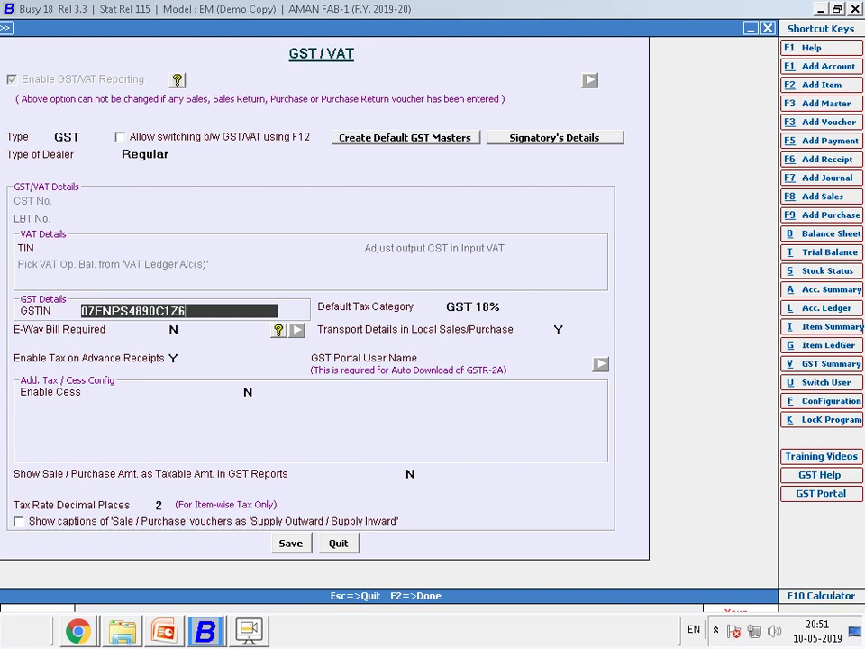
{"action": "key", "text": "Return"}
{"action": "key", "text": "Return"}
{"action": "key", "text": "Return"}
{"action": "key", "text": "Return"}
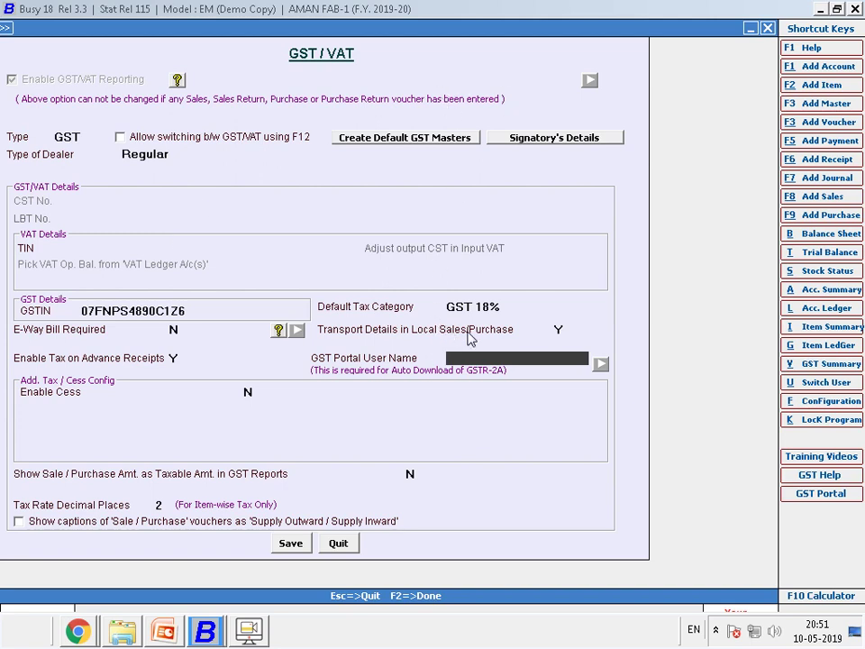
Fill in the GST portal user name and save the GST/VAT options.
{"action": "left_click", "coordinate": [459, 358]}
{"action": "type", "text": "SHAHRUKH"}
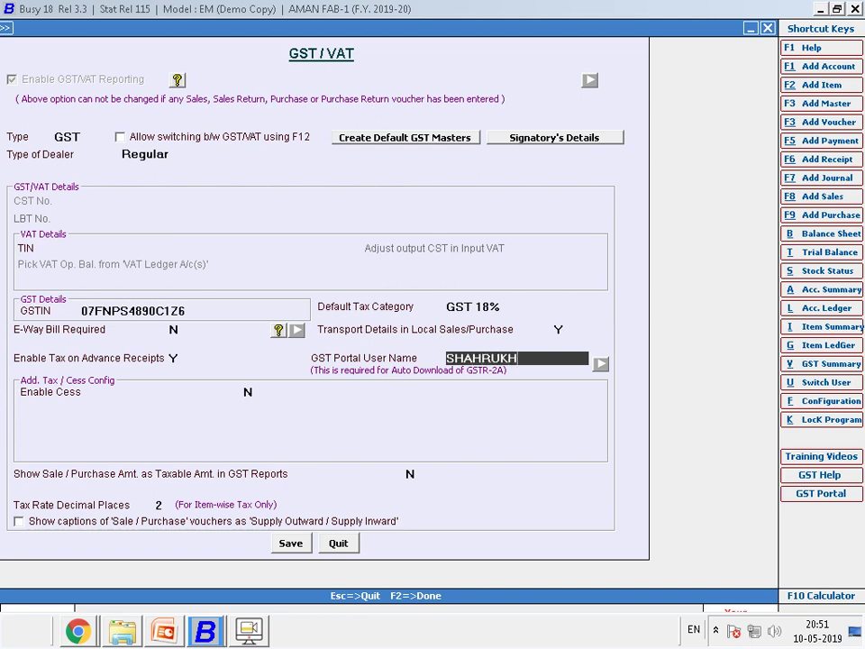
{"action": "type", "text": "_sir"}
{"action": "key", "text": "Return"}
{"action": "key", "text": "Return"}
{"action": "key", "text": "Return"}
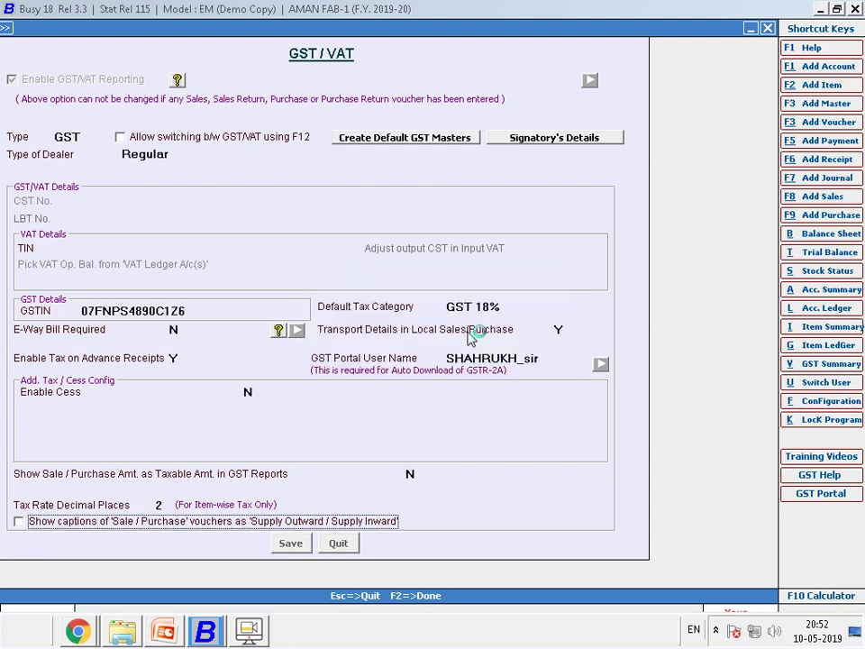
{"action": "key", "text": "Escape"}
{"action": "key", "text": "Up"}
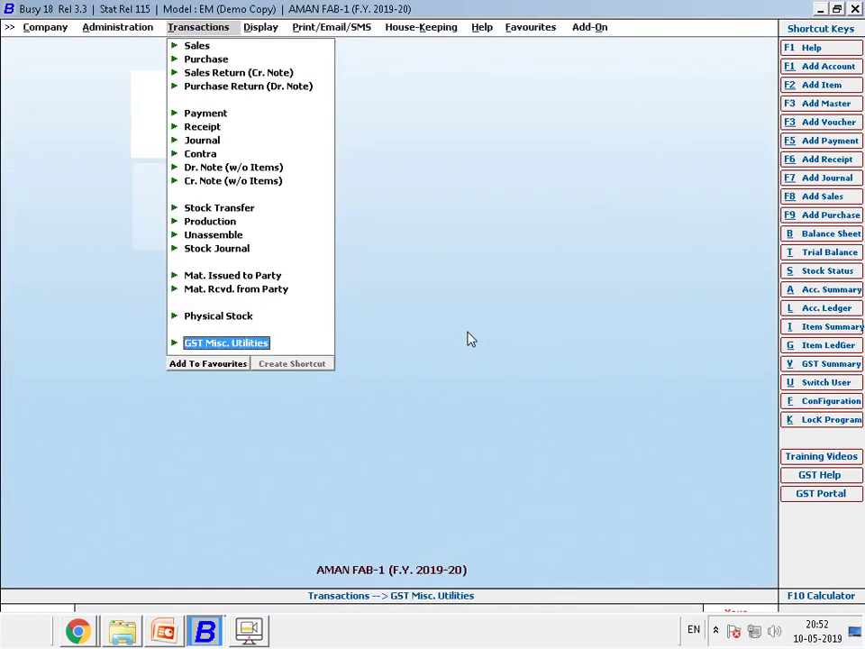
Try Save GSTR-2A Data, dismiss the Standard Edition-only refusal, and close the company.
{"action": "key", "text": "Return"}
{"action": "key", "text": "Down"}
{"action": "key", "text": "Down"}
{"action": "key", "text": "Down"}
{"action": "key", "text": "Down"}
{"action": "key", "text": "Down"}
{"action": "key", "text": "Down"}
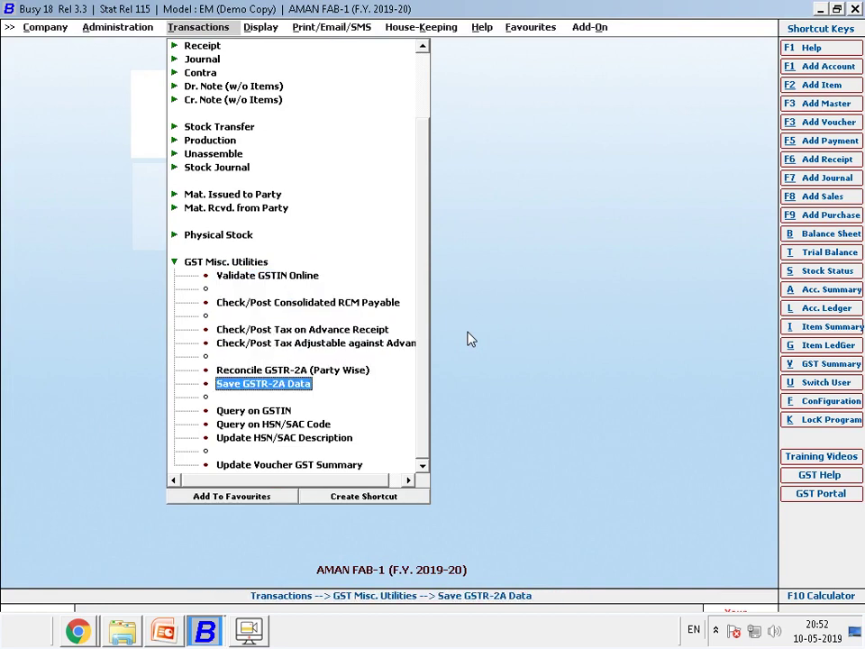
{"action": "key", "text": "Return"}
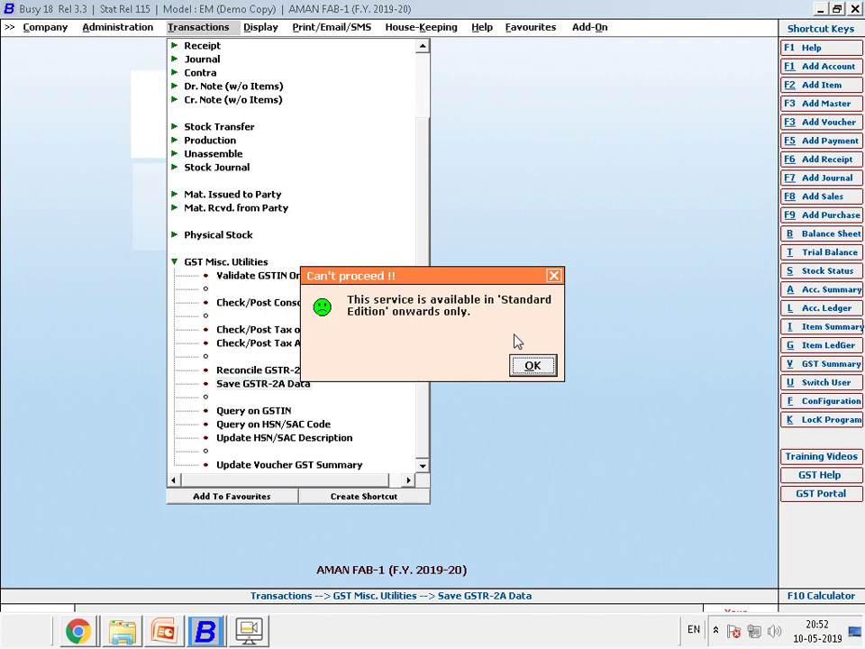
{"action": "key", "text": "Return"}
{"action": "key", "text": "Left"}
{"action": "key", "text": "Left"}
{"action": "key", "text": "Return"}
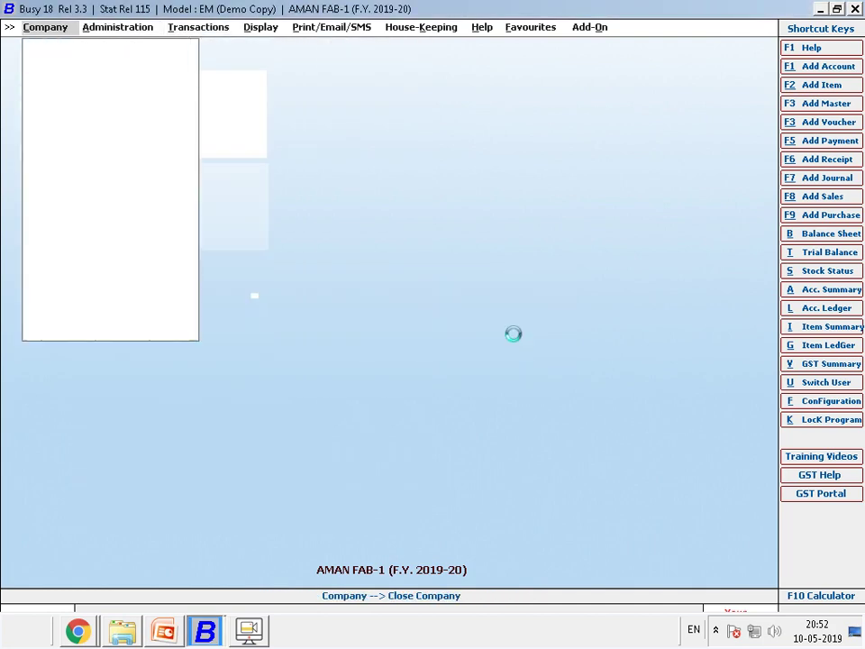
Dismiss the demo-mode messages, exit Busy 18 and relaunch it from Start.
{"action": "key", "text": "Return"}
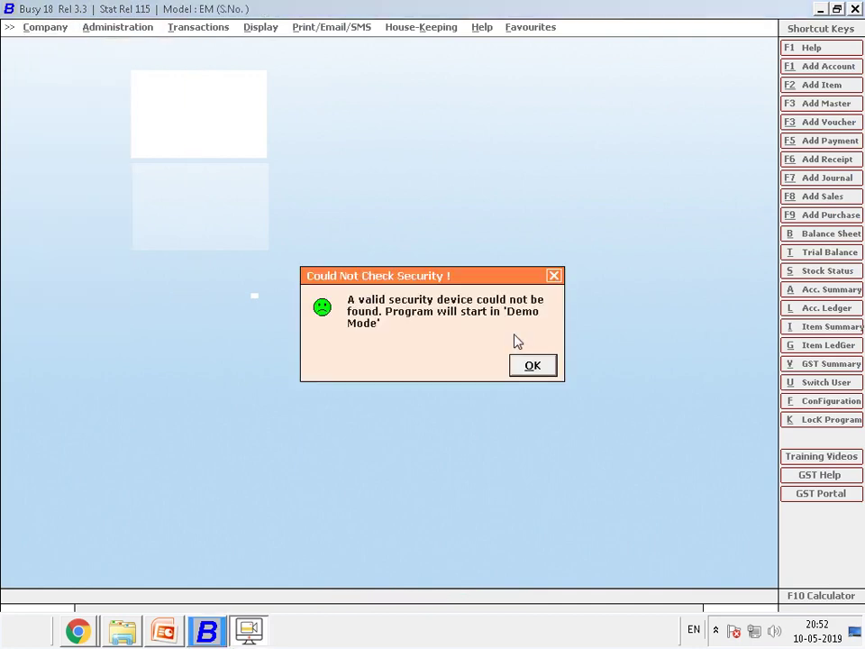
{"action": "key", "text": "Return"}
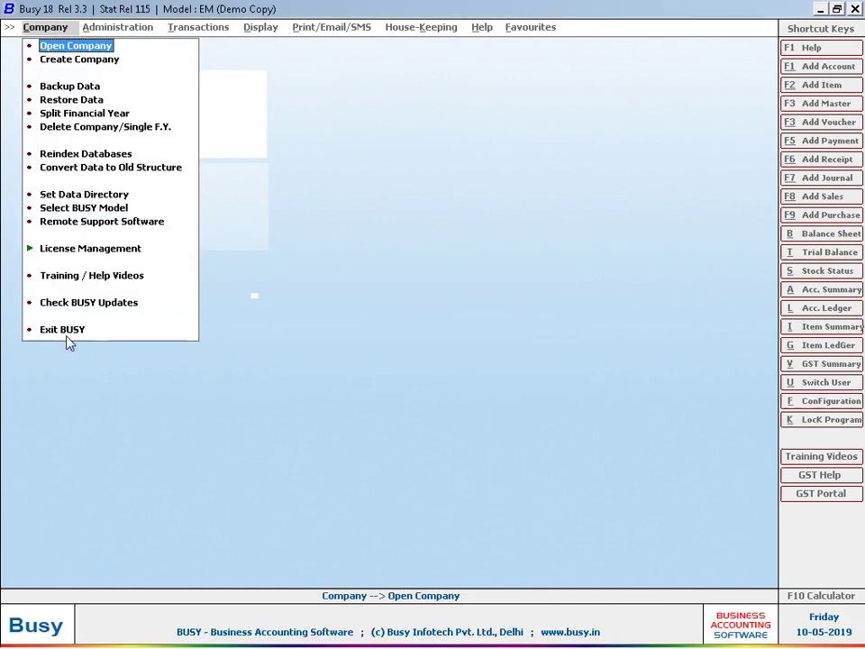
{"action": "left_click", "coordinate": [72, 330]}
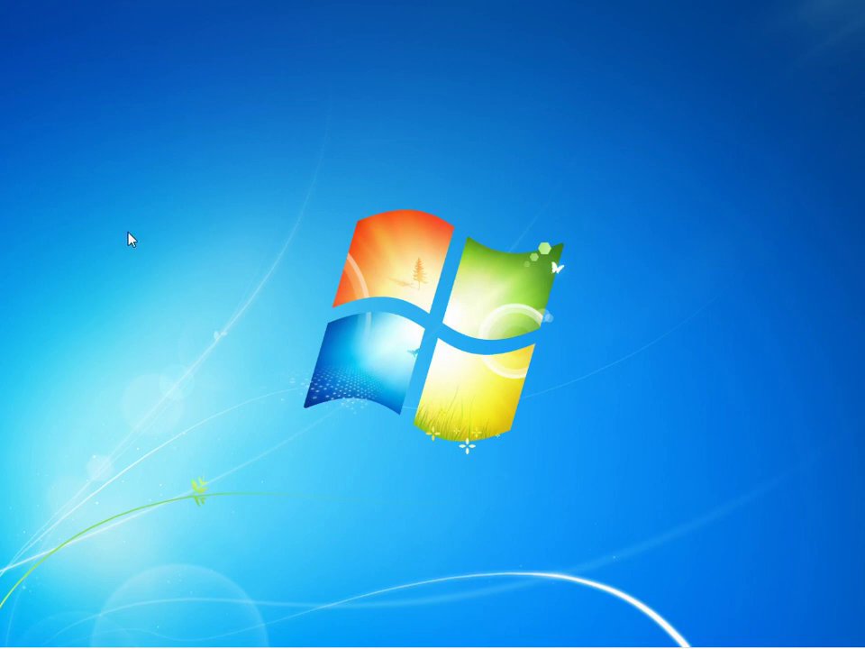
{"action": "key", "text": "super"}
{"action": "left_click", "coordinate": [141, 252]}
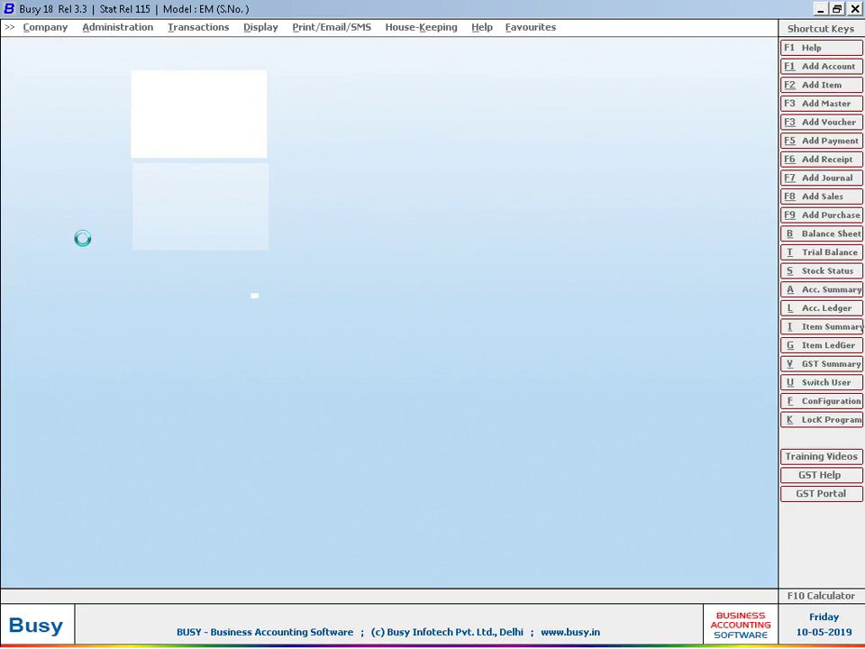
{"action": "key", "text": "Return"}
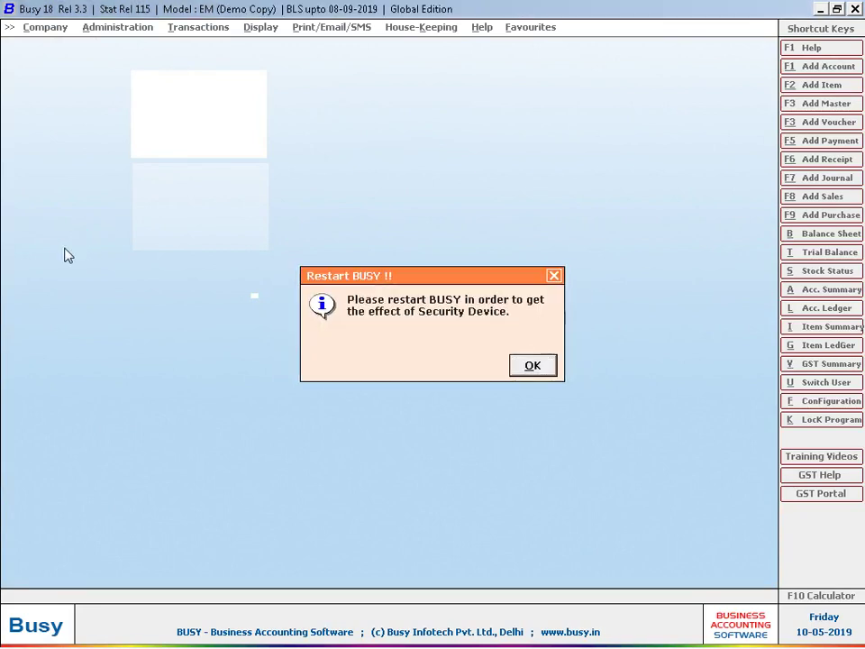
{"action": "key", "text": "Return"}
{"action": "key", "text": "Return"}
{"action": "key", "text": "super"}
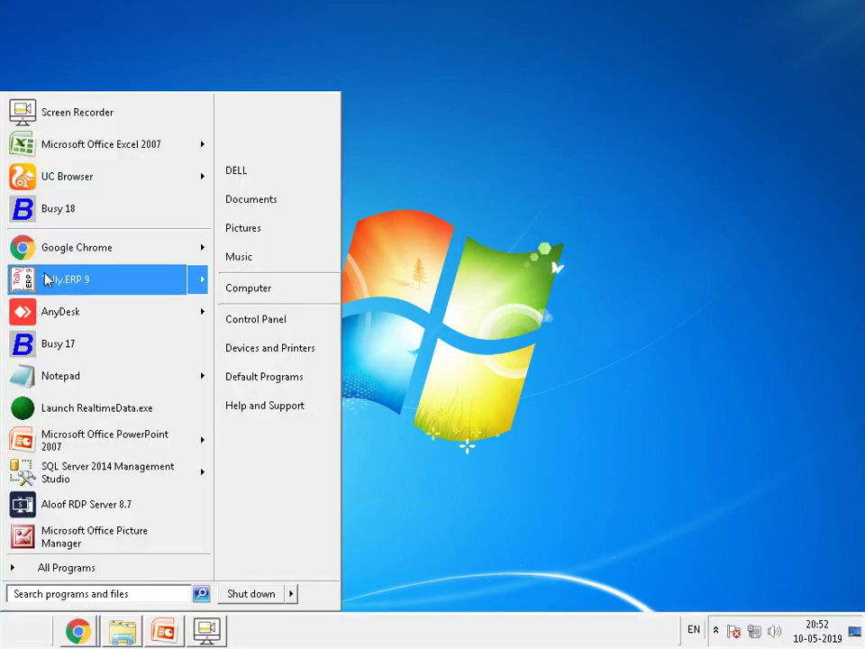
{"action": "left_click", "coordinate": [61, 214]}
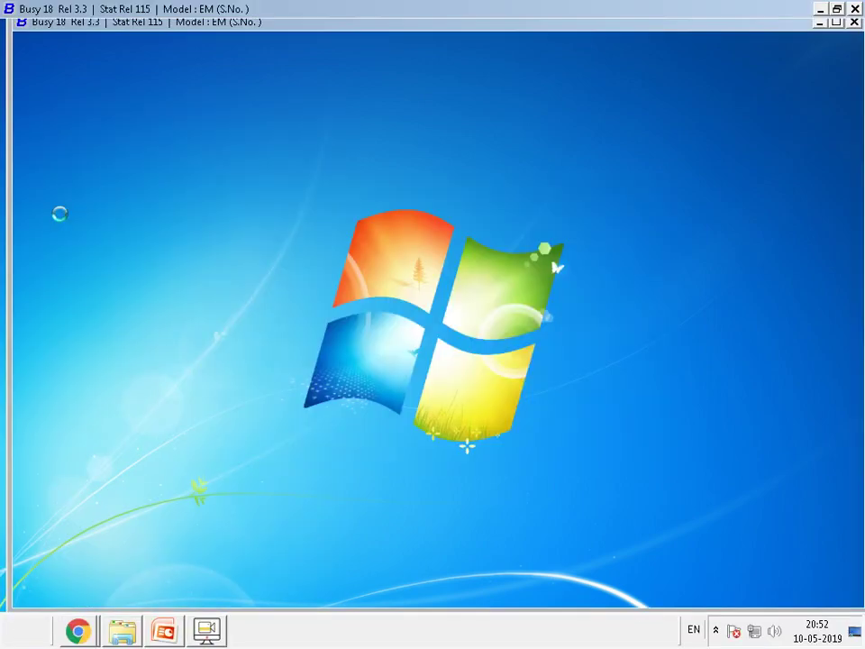
Open the company S .S.SOFTWARE AND SERVICES for F.Y. 2019-20.
{"action": "key", "text": "Return"}
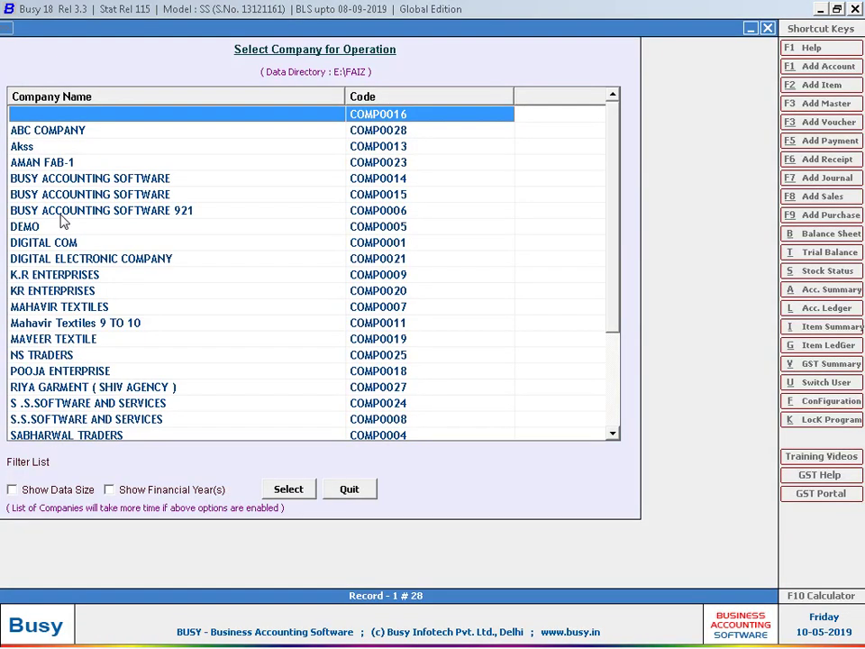
{"action": "key", "text": "Down"}
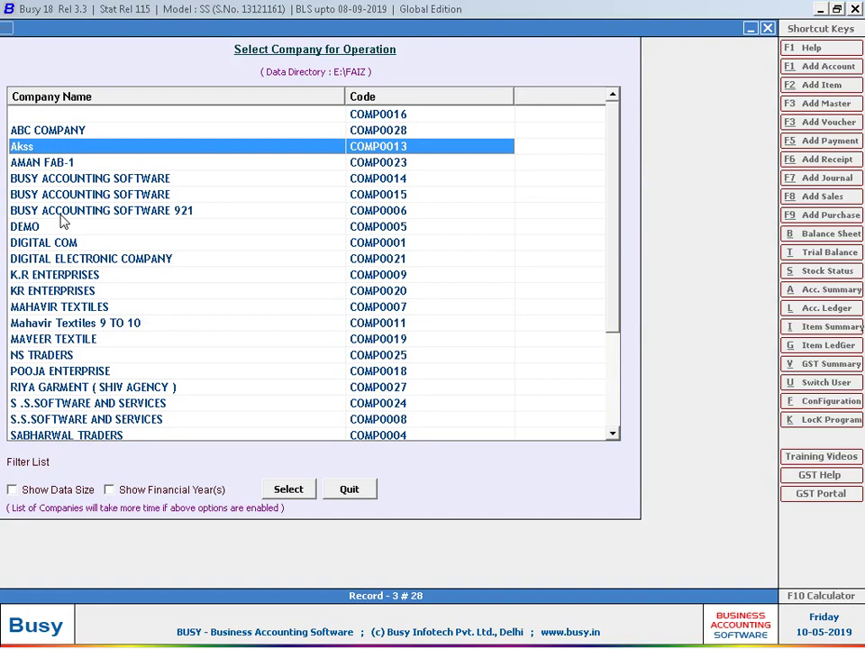
{"action": "key", "text": "Down"}
{"action": "key", "text": "Down"}
{"action": "key", "text": "Down"}
{"action": "key", "text": "Down"}
{"action": "key", "text": "Down"}
{"action": "key", "text": "Down"}
{"action": "key", "text": "Down"}
{"action": "key", "text": "Down"}
{"action": "key", "text": "Down"}
{"action": "key", "text": "Down"}
{"action": "key", "text": "Down"}
{"action": "key", "text": "Down"}
{"action": "key", "text": "Down"}
{"action": "key", "text": "Down"}
{"action": "key", "text": "Down"}
{"action": "key", "text": "Down"}
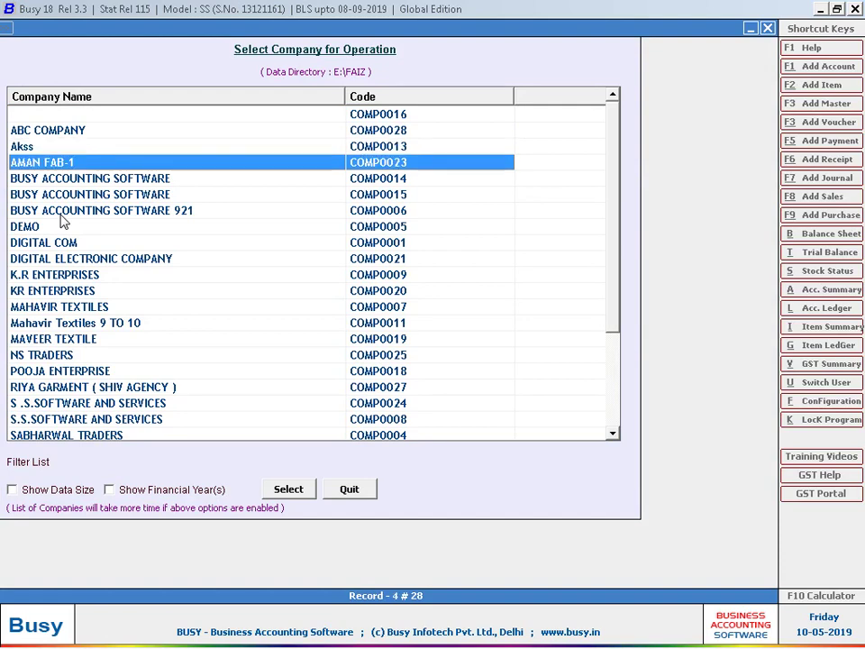
{"action": "key", "text": "Return"}
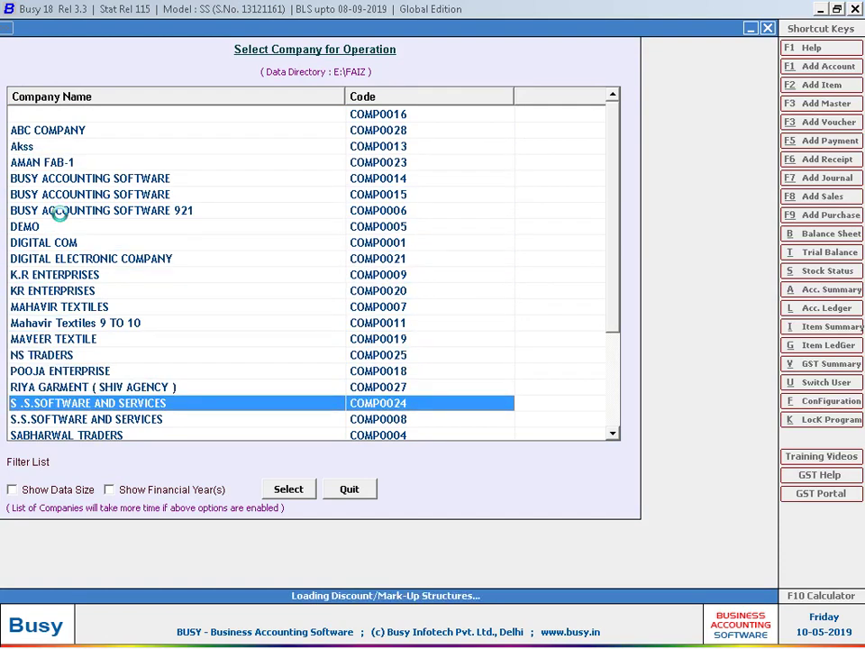
{"action": "key", "text": "Return"}
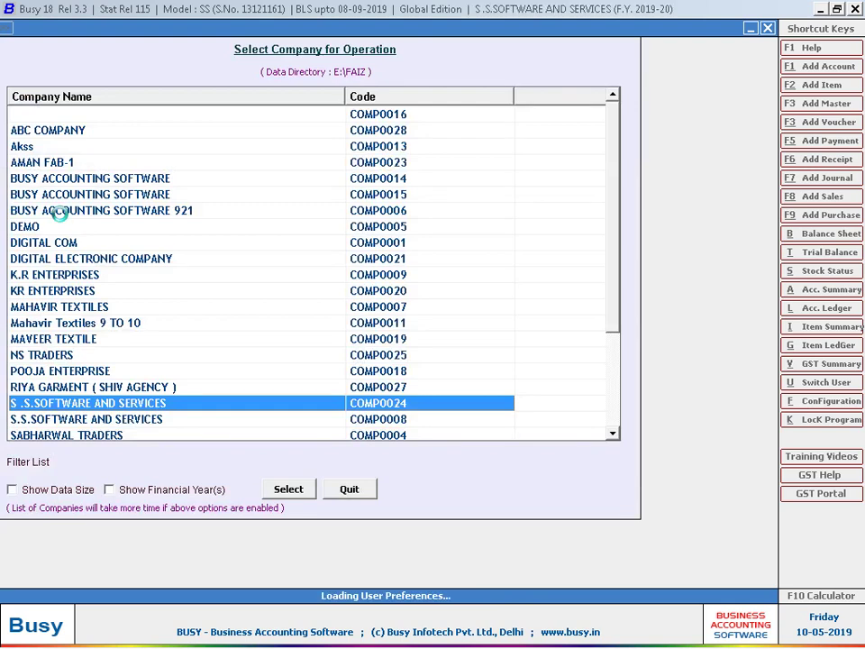
{"action": "key", "text": "Return"}
{"action": "key", "text": "Right"}
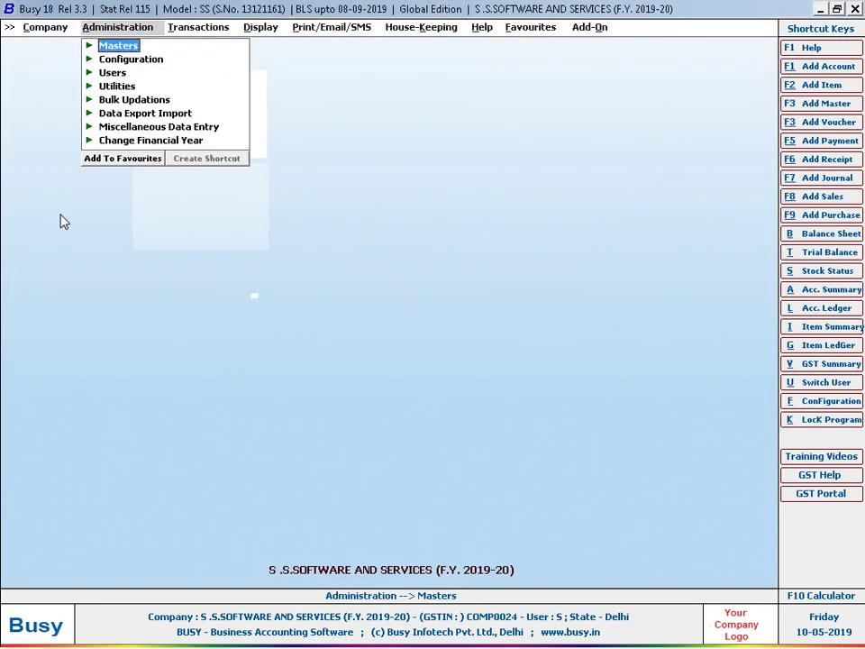
Open the GST/VAT settings in Administration > Configuration > Features/Options.
{"action": "key", "text": "Down"}
{"action": "key", "text": "Return"}
{"action": "key", "text": "Return"}
{"action": "key", "text": "Down"}
{"action": "key", "text": "Down"}
{"action": "key", "text": "Down"}
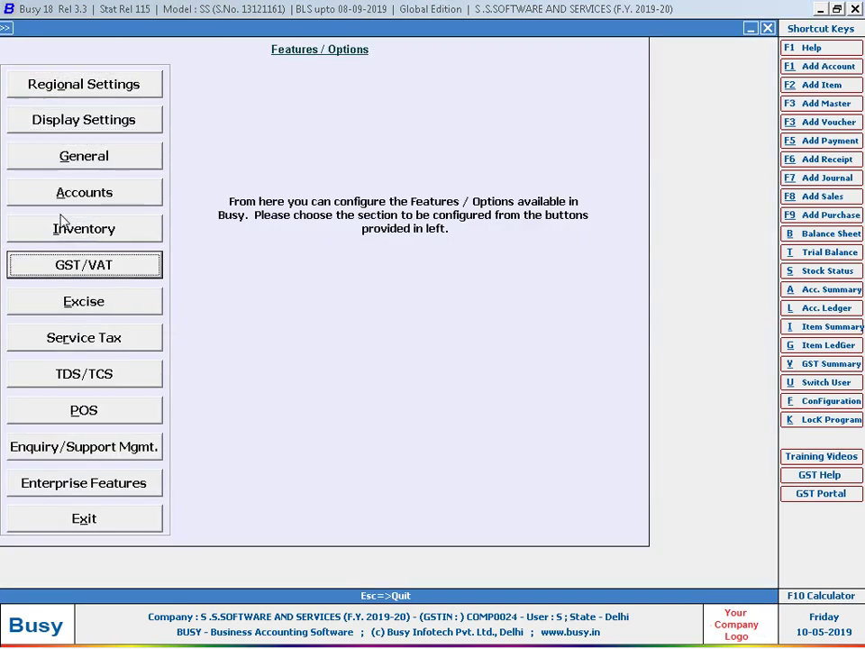
{"action": "key", "text": "Return"}
Enter the GSTIN, choose GST 18% as default tax category, and fill the portal user name.
{"action": "key", "text": "Return"}
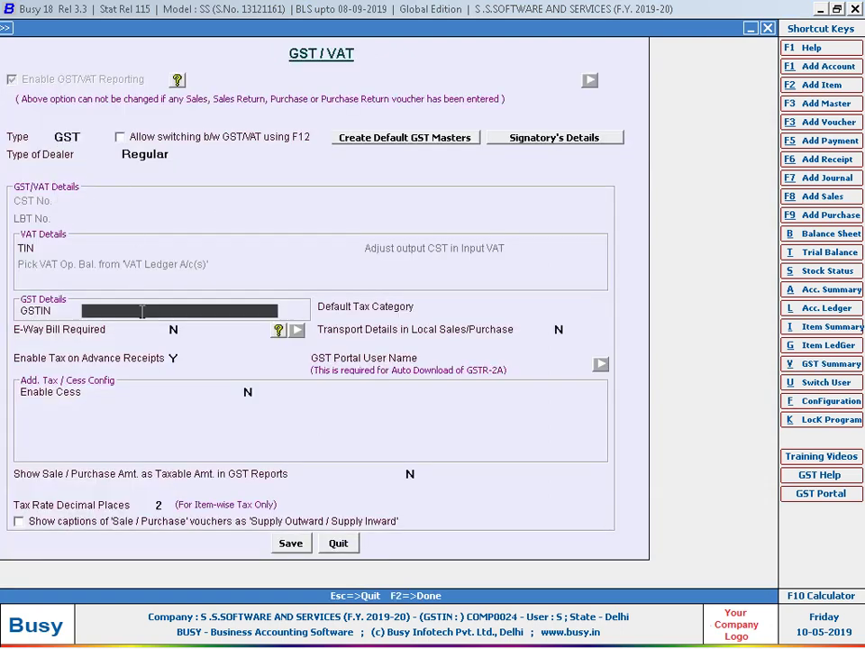
{"action": "key", "text": "Return"}
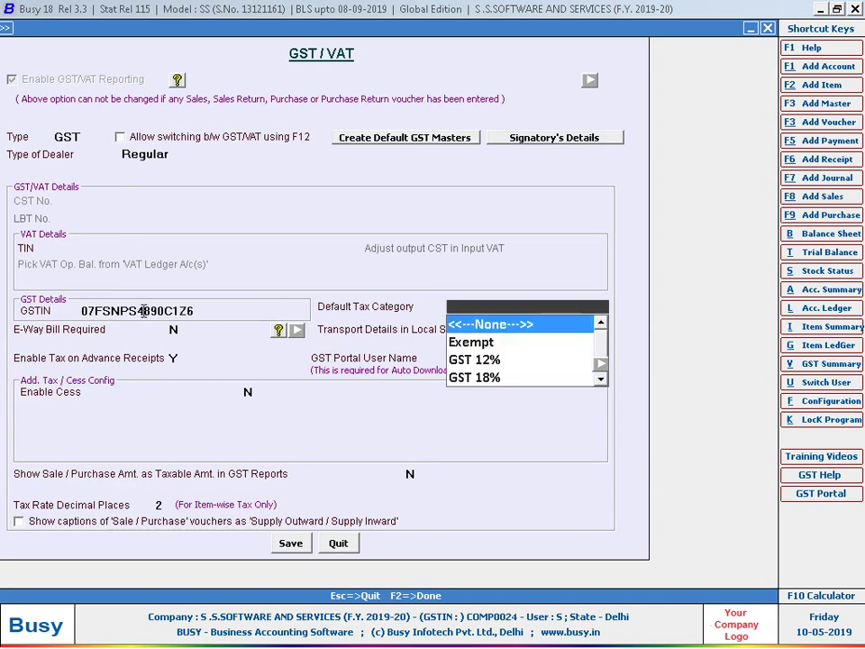
{"action": "key", "text": "Down"}
{"action": "key", "text": "Down"}
{"action": "key", "text": "Down"}
{"action": "key", "text": "Return"}
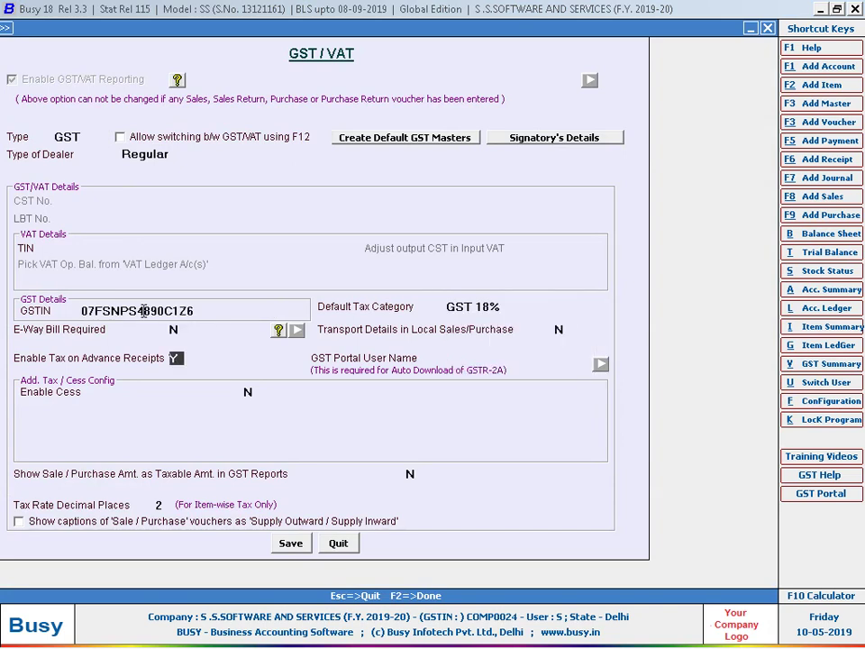
{"action": "key", "text": "Return"}
{"action": "type", "text": "shah"}
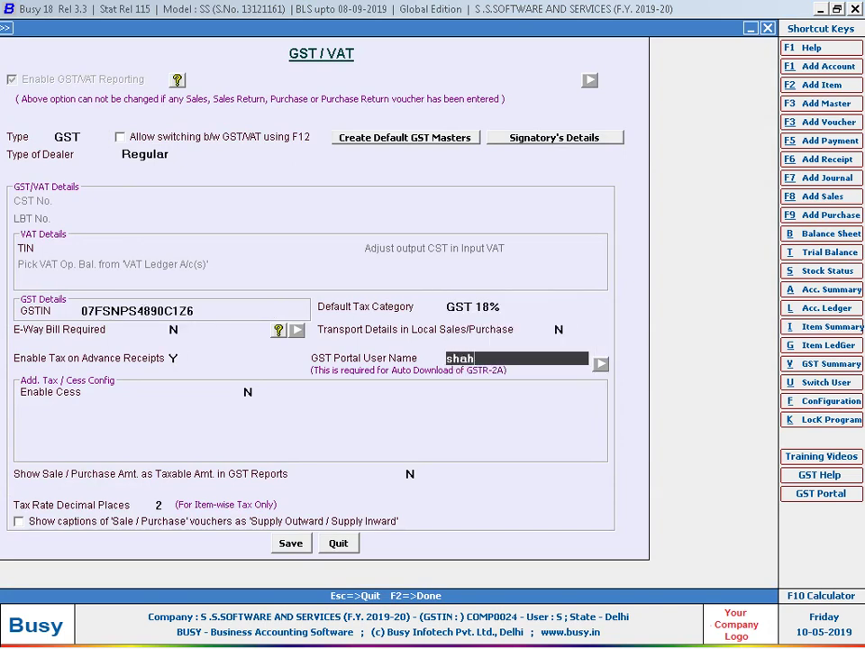
{"action": "type", "text": "rukh_Sir"}
{"action": "key", "text": "Return"}
{"action": "key", "text": "Return"}
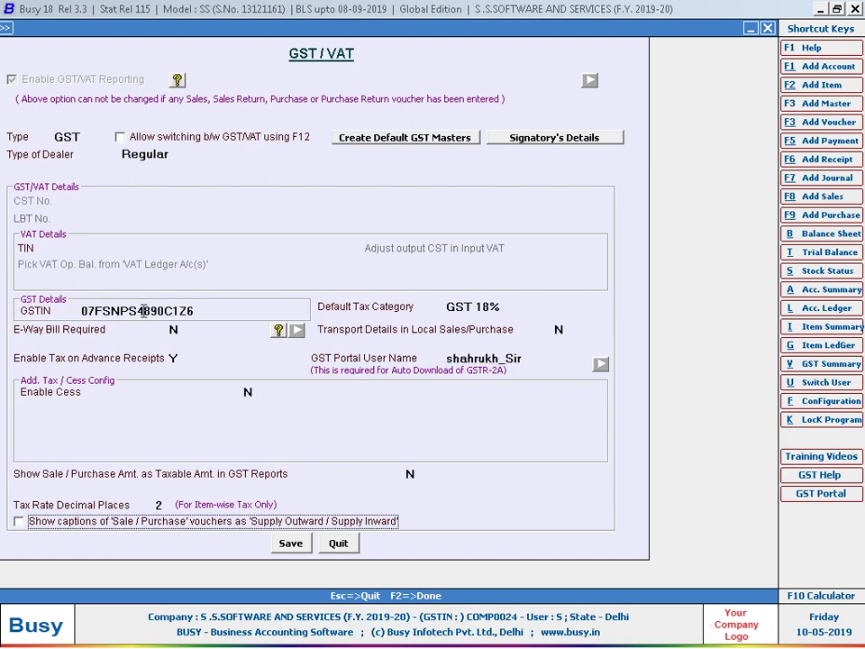
Save the GST/VAT settings and open the Save GSTR-2A Data utility under GST Misc. Utilities.
{"action": "key", "text": "F2"}
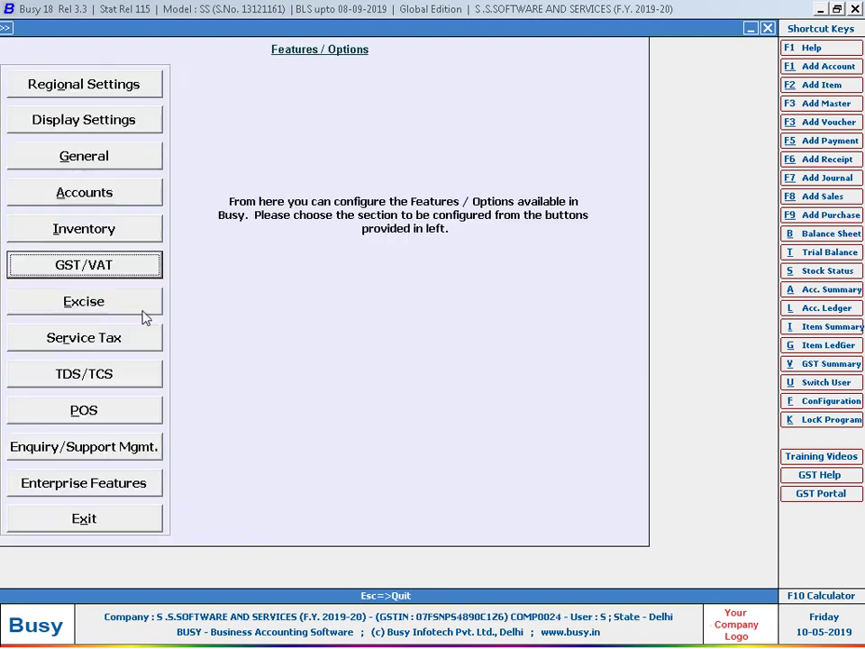
{"action": "key", "text": "Escape"}
{"action": "key", "text": "Right"}
{"action": "key", "text": "Up"}
{"action": "key", "text": "Return"}
{"action": "key", "text": "Down"}
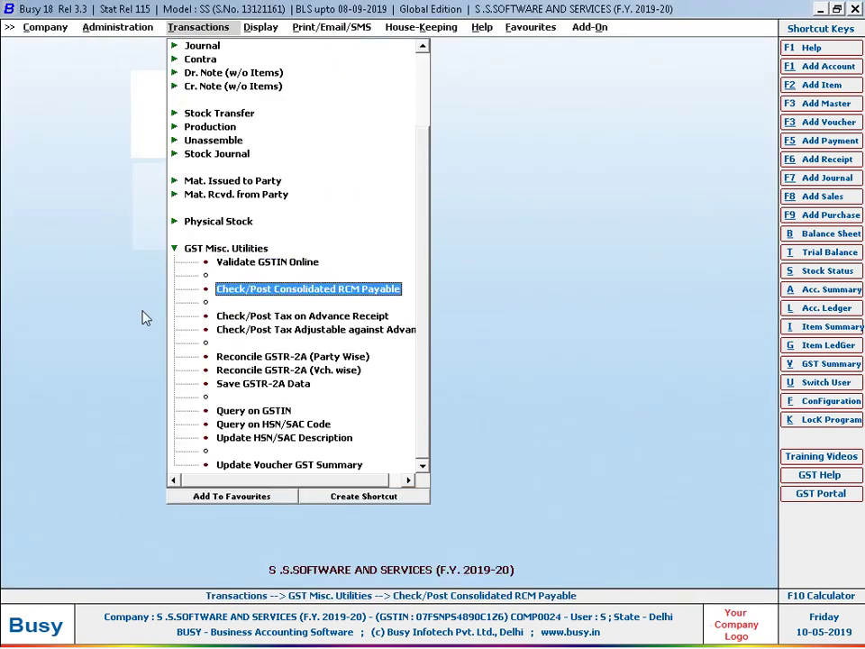
{"action": "key", "text": "Down"}
{"action": "key", "text": "Down"}
{"action": "key", "text": "Down"}
{"action": "key", "text": "Down"}
{"action": "key", "text": "Down"}
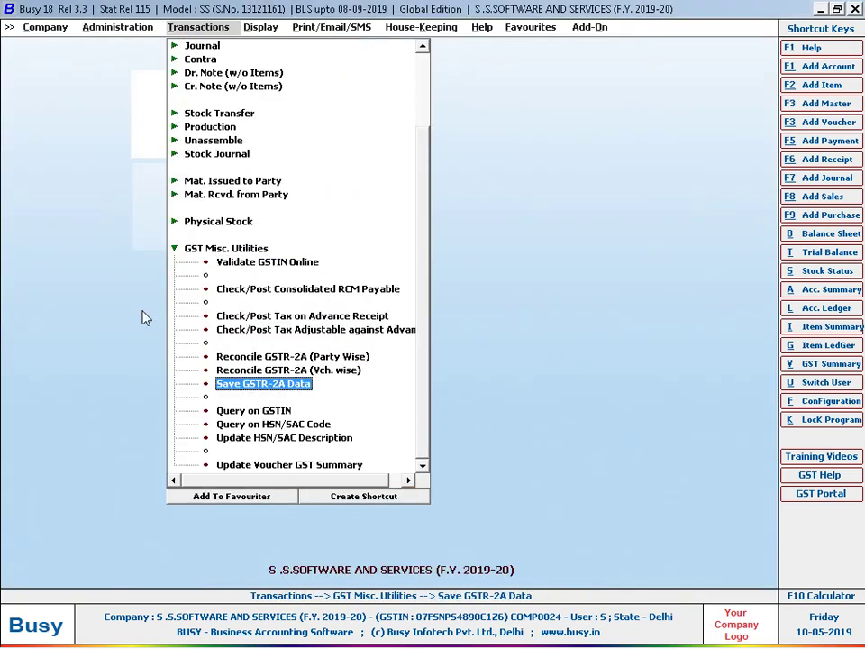
{"action": "key", "text": "Return"}
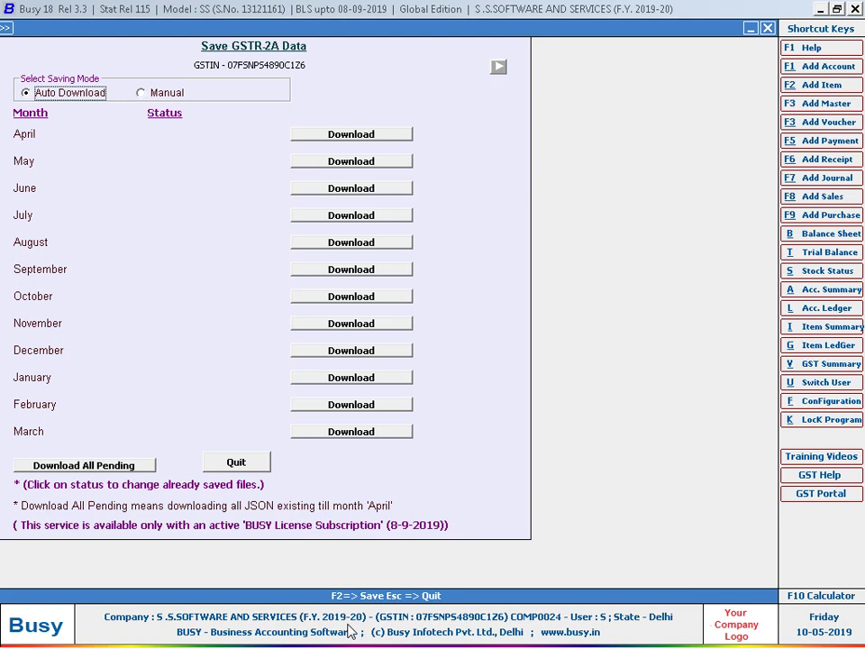
Download April's GSTR-2A data by submitting the OTP, then acknowledge it was saved.
{"action": "left_click", "coordinate": [315, 137]}
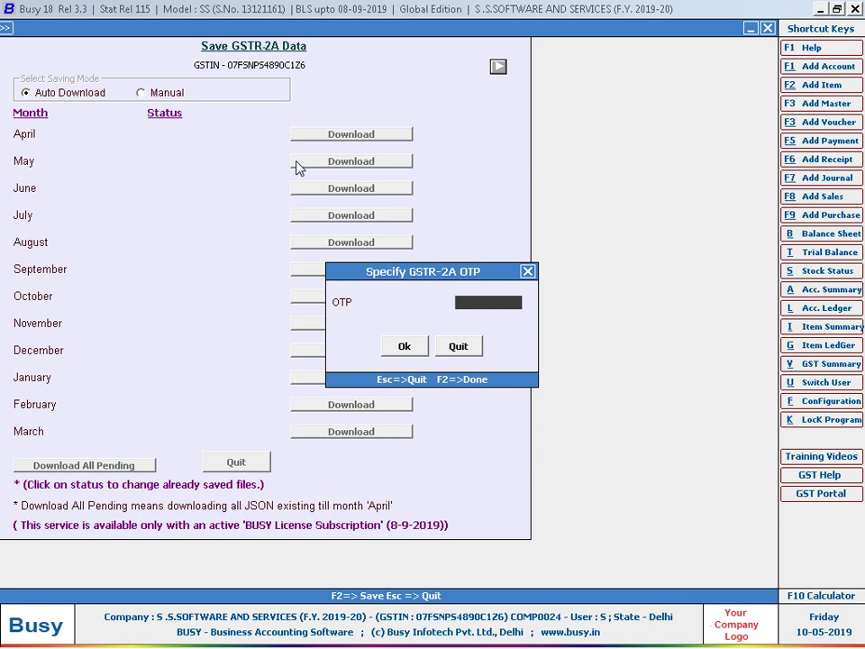
{"action": "left_click", "coordinate": [410, 351]}
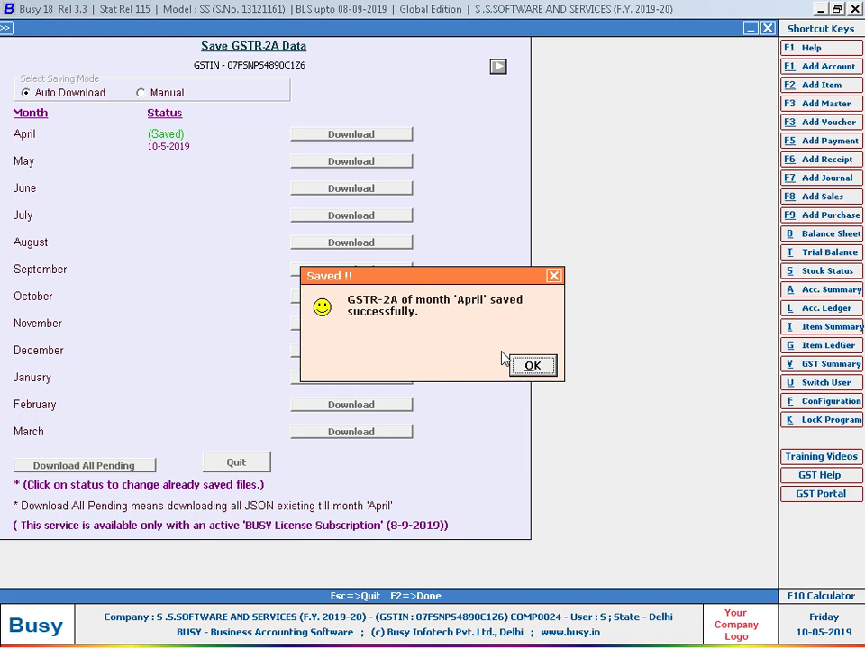
{"action": "key", "text": "Return"}
{"action": "key", "text": "Escape"}
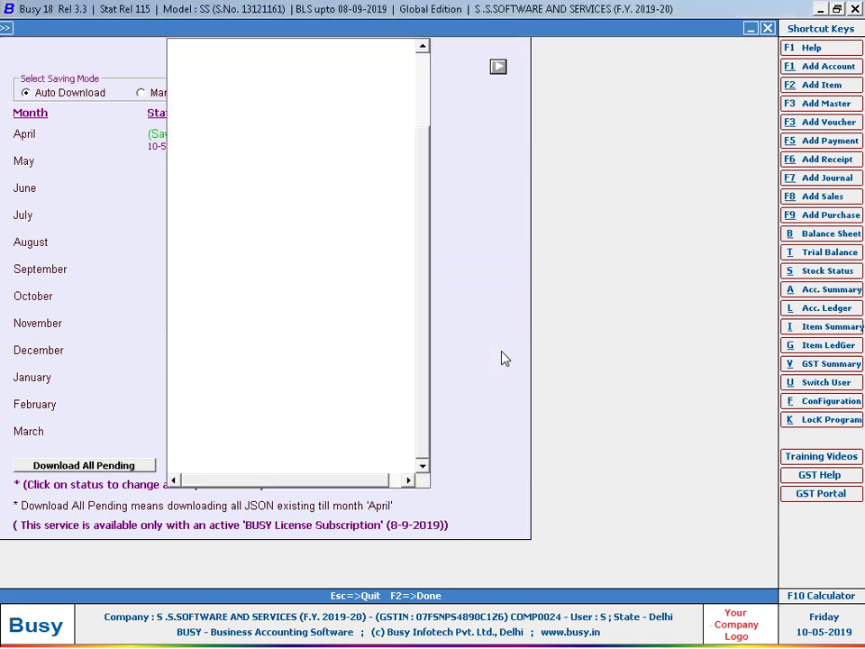
Run the party-wise GSTR-2A reconciliation with default options and widen the Vch. Count column.
{"action": "key", "text": "Up"}
{"action": "key", "text": "Up"}
{"action": "key", "text": "Return"}
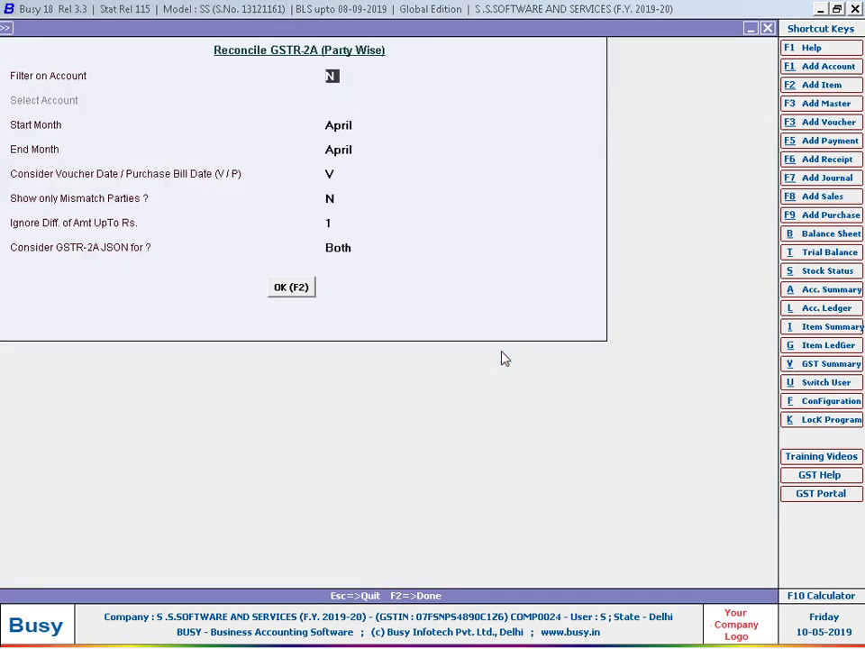
{"action": "key", "text": "Return"}
{"action": "key", "text": "Return"}
{"action": "key", "text": "Return"}
{"action": "key", "text": "Return"}
{"action": "key", "text": "Return"}
{"action": "key", "text": "Return"}
{"action": "key", "text": "Return"}
{"action": "key", "text": "Return"}
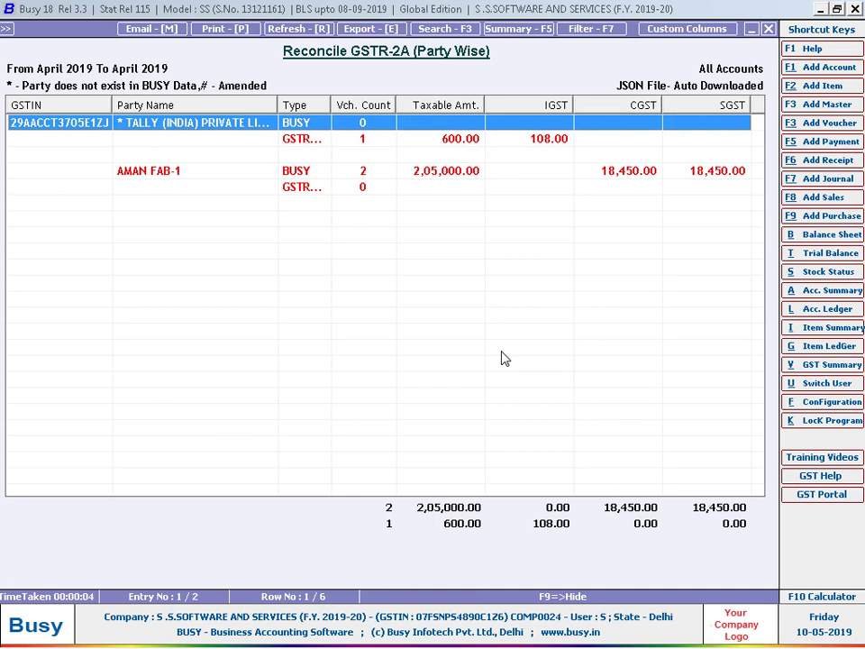
{"action": "key", "text": "Down"}
{"action": "key", "text": "Down"}
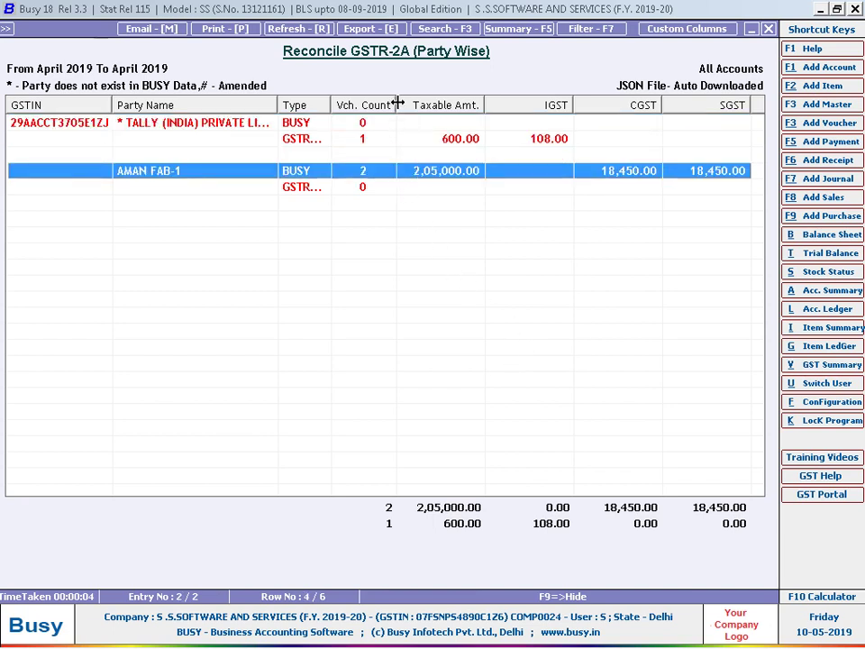
{"action": "left_click_drag", "start_coordinate": [396, 104], "coordinate": [406, 105]}
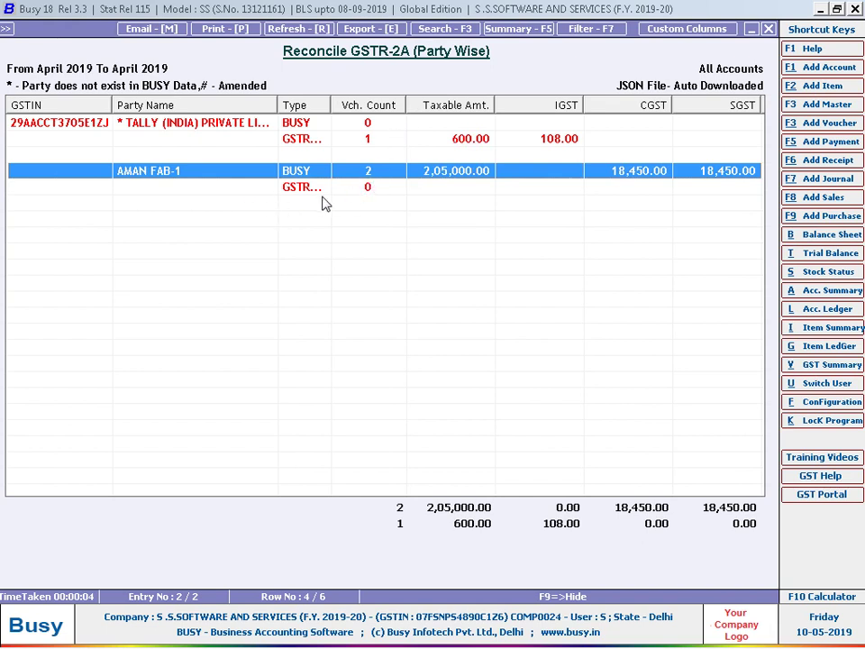
Review view choices for the AMAN FAB-1 and TALLY rows without changes, widening the Type column.
{"action": "double_click", "coordinate": [434, 199]}
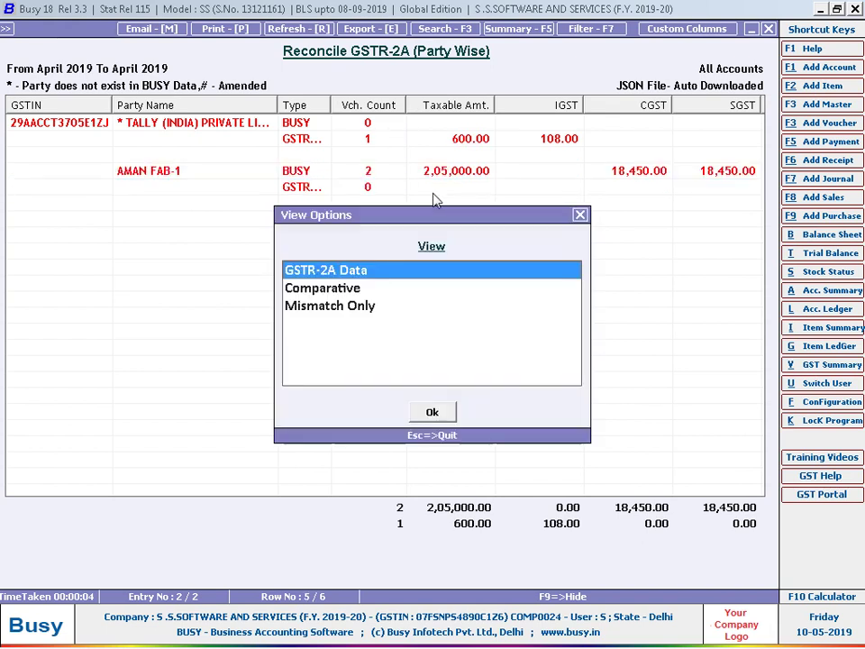
{"action": "left_click", "coordinate": [580, 214]}
{"action": "left_click_drag", "start_coordinate": [332, 105], "coordinate": [368, 106]}
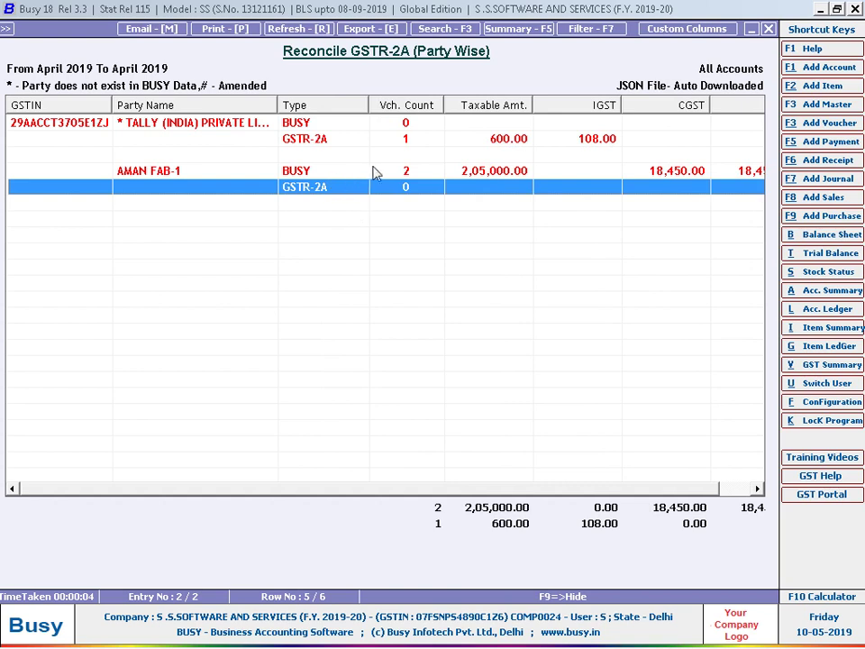
{"action": "left_click", "coordinate": [314, 131]}
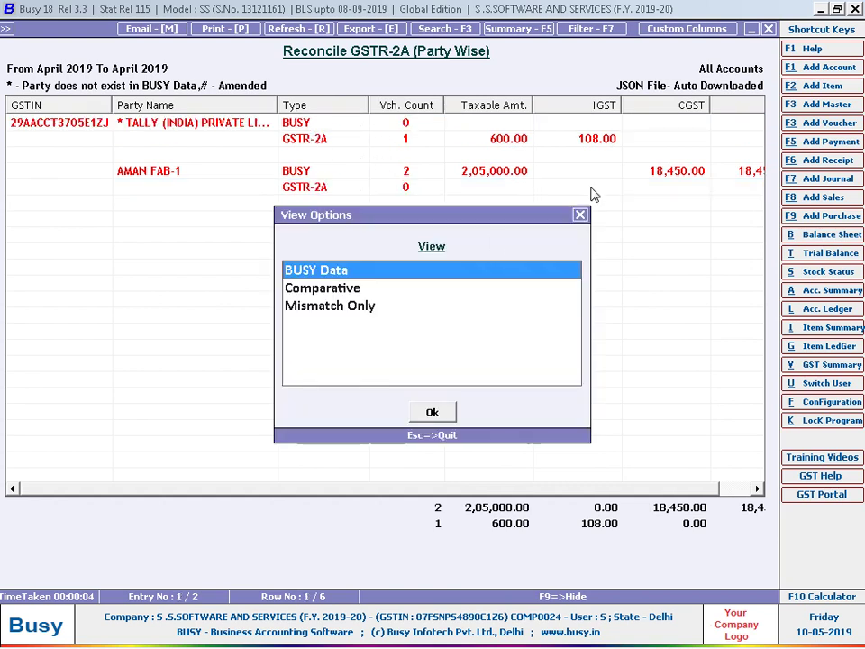
{"action": "left_click", "coordinate": [579, 214]}
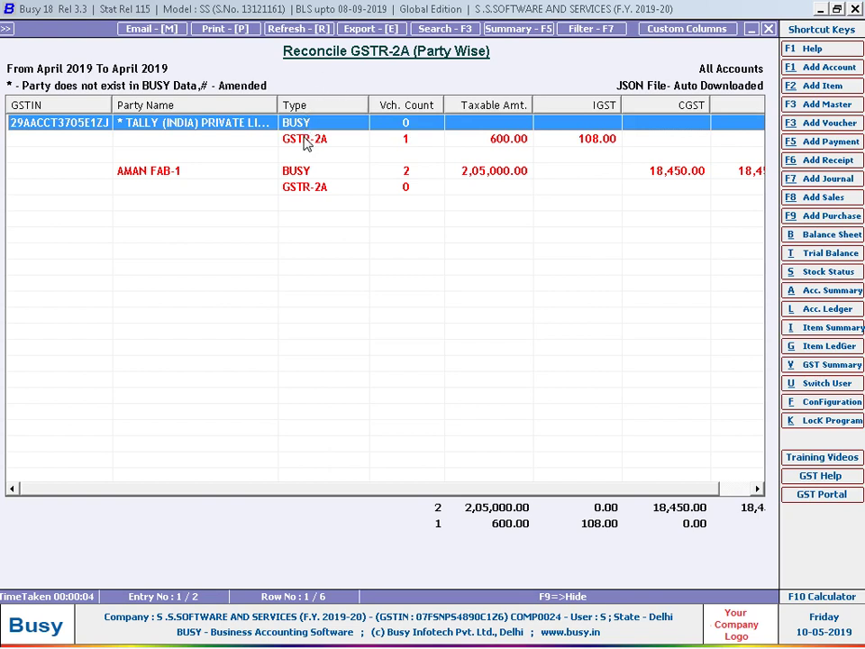
{"action": "left_click", "coordinate": [306, 142]}
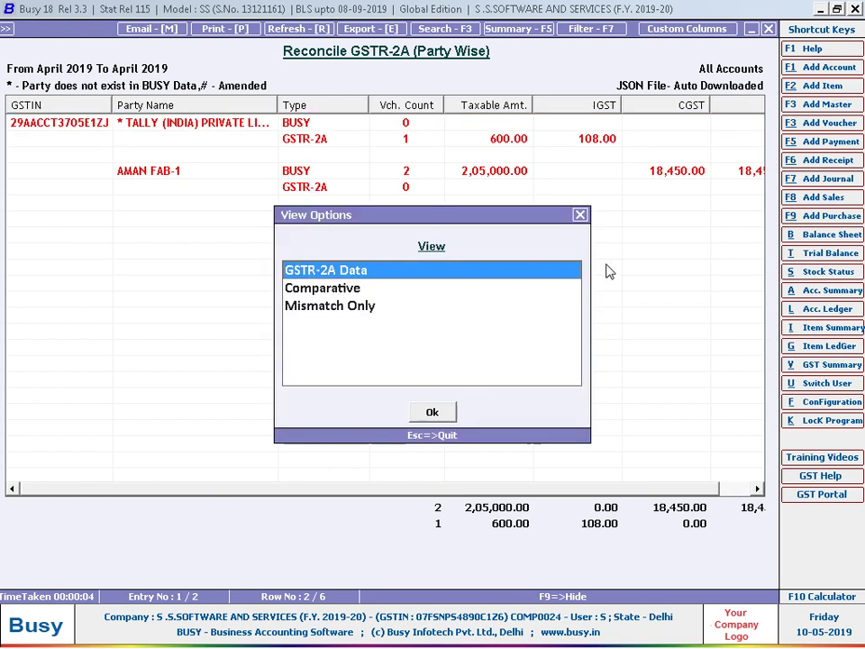
{"action": "left_click", "coordinate": [579, 214]}
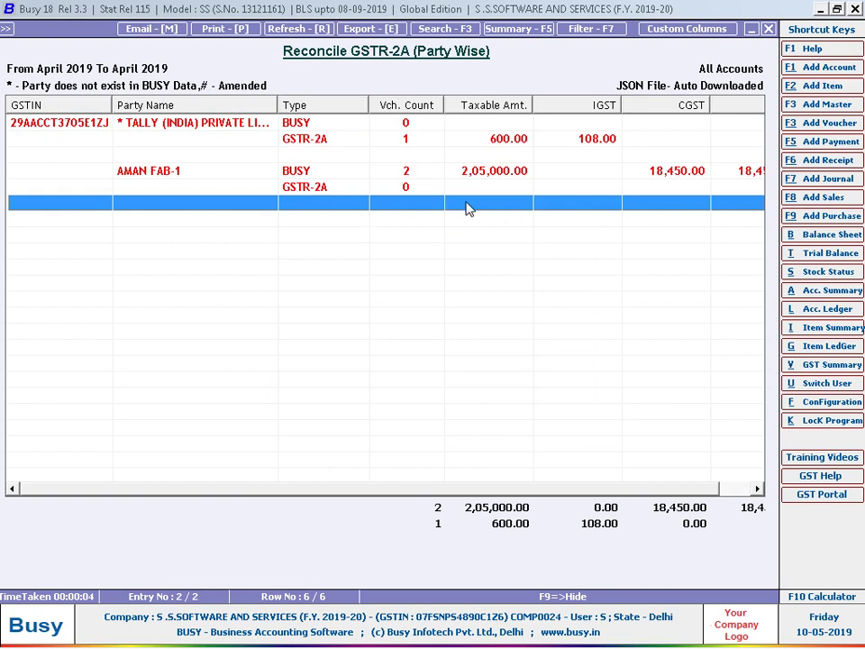
{"action": "left_click", "coordinate": [332, 172]}
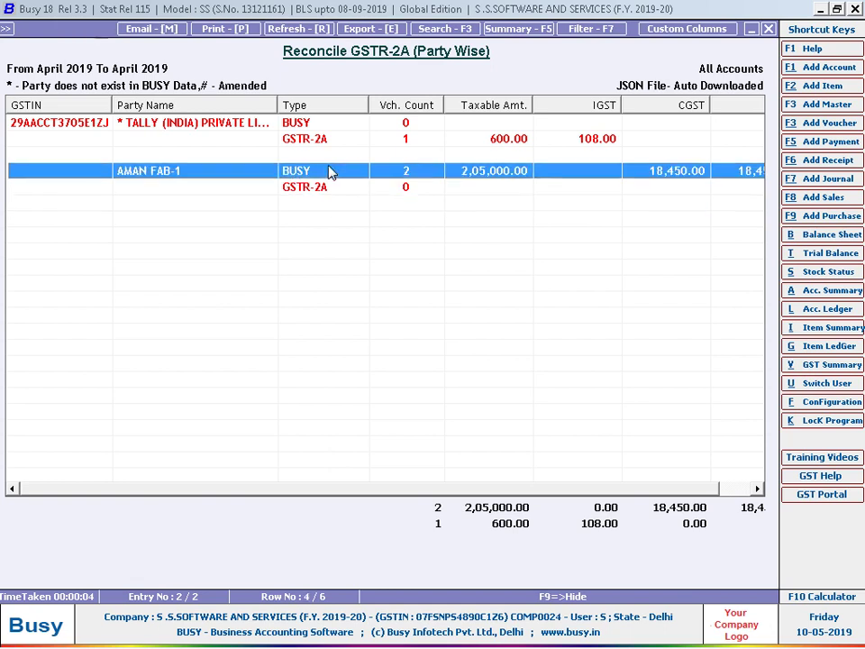
{"action": "left_click", "coordinate": [275, 123]}
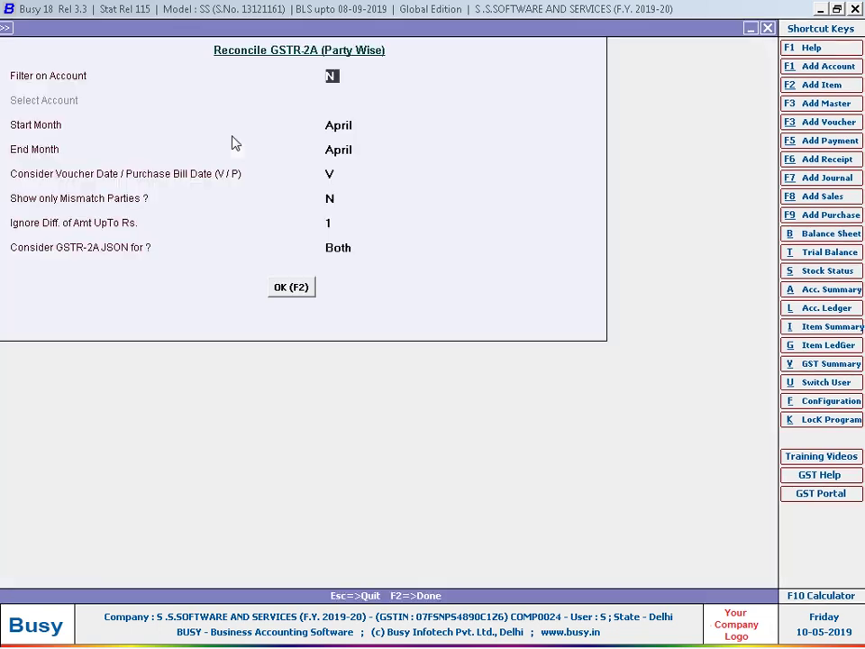
Close the reconciliation report to return to its April-to-April parameter screen.
{"action": "key", "text": "Escape"}
{"action": "key", "text": "Escape"}
{"action": "key", "text": "Escape"}
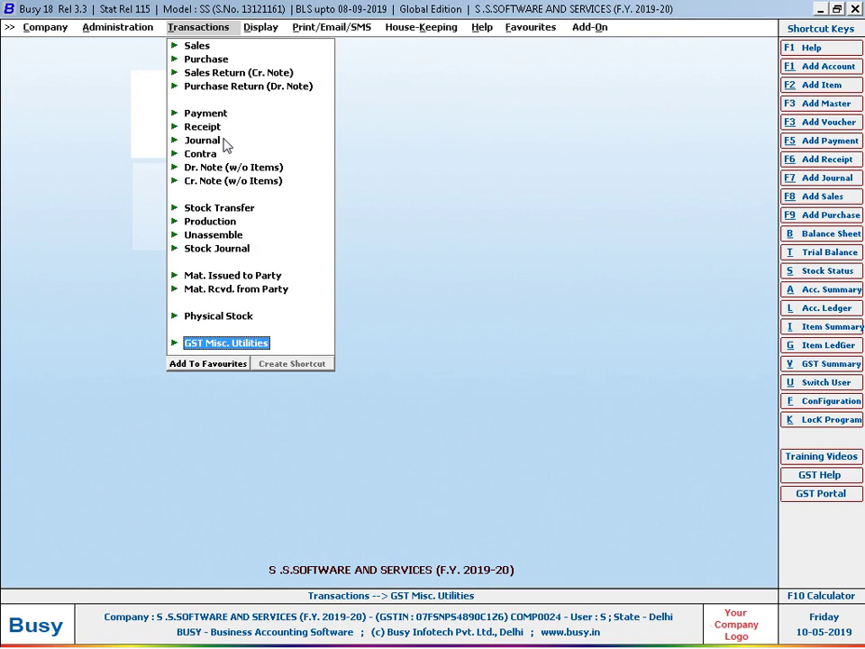
Set Enable Cess to Y in the GST/VAT settings and save them.
{"action": "key", "text": "Left"}
{"action": "key", "text": "Return"}
{"action": "key", "text": "Down"}
{"action": "key", "text": "Down"}
{"action": "key", "text": "Down"}
{"action": "key", "text": "Down"}
{"action": "key", "text": "Down"}
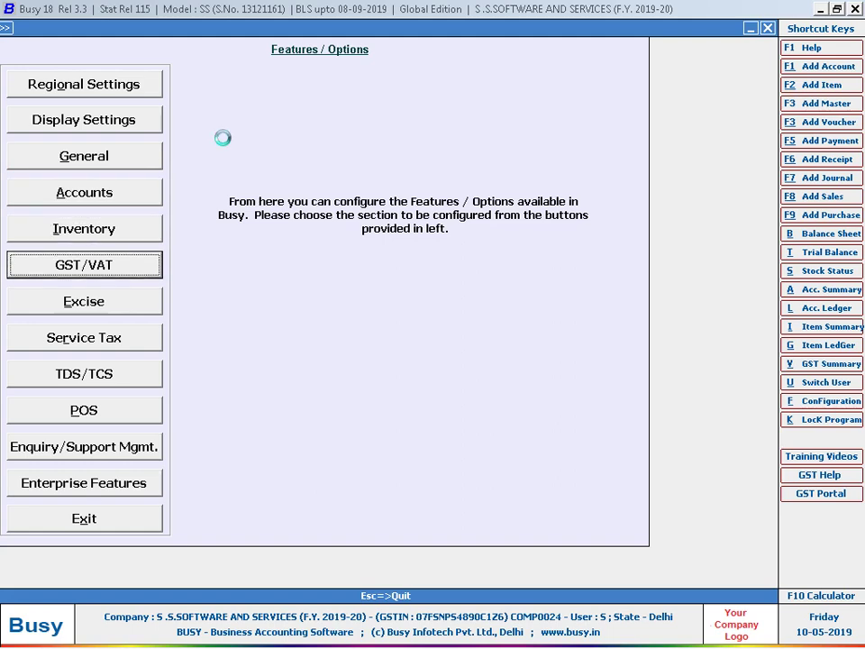
{"action": "key", "text": "Return"}
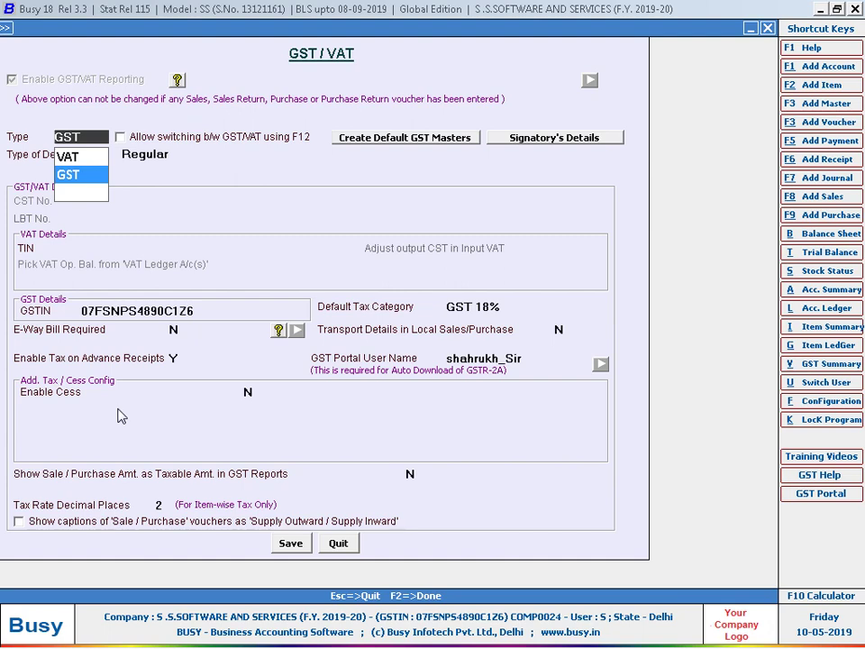
{"action": "left_click", "coordinate": [250, 393]}
{"action": "type", "text": "Y"}
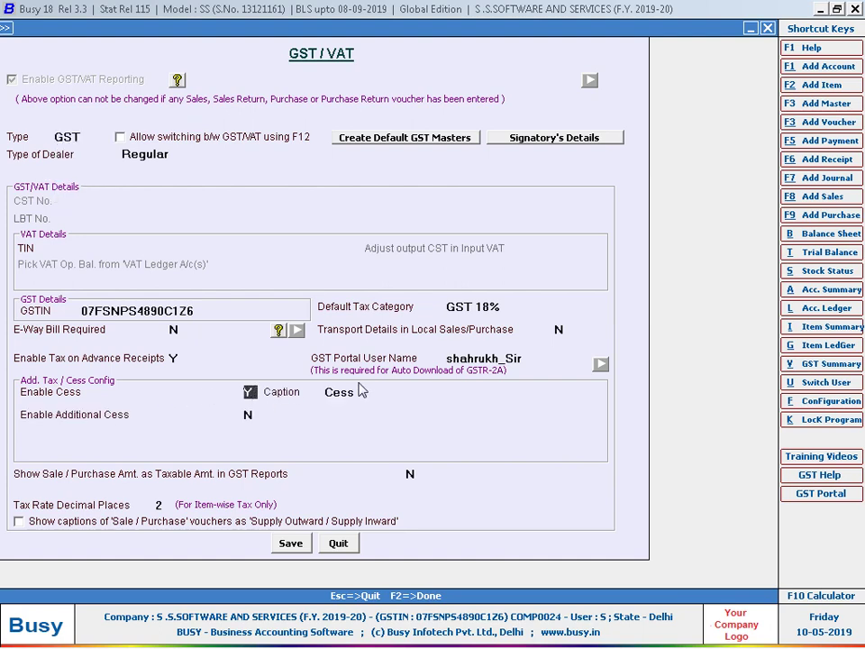
{"action": "key", "text": "Return"}
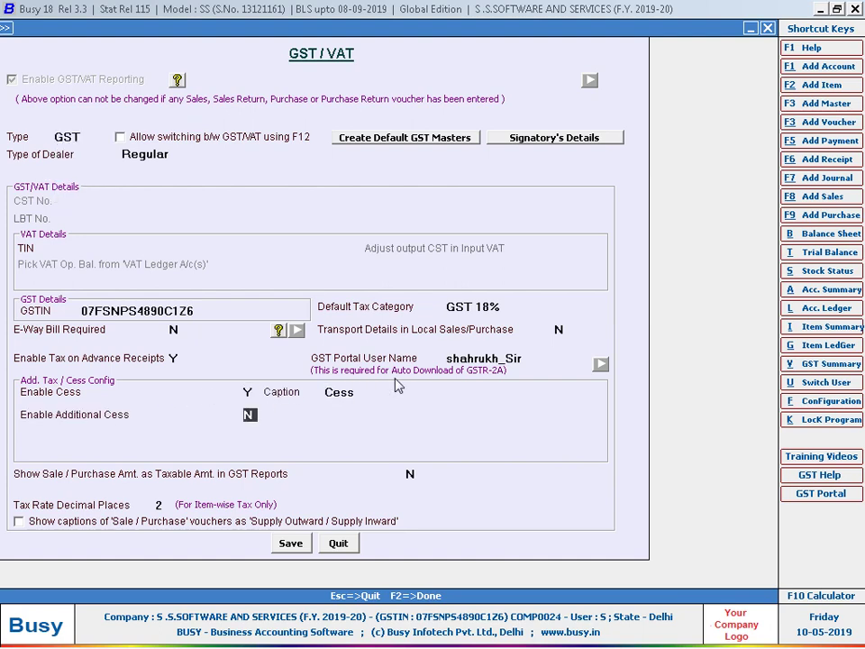
{"action": "key", "text": "F2"}
{"action": "key", "text": "Escape"}
Start a new sales voucher and bring up the sale type list.
{"action": "key", "text": "alt+t"}
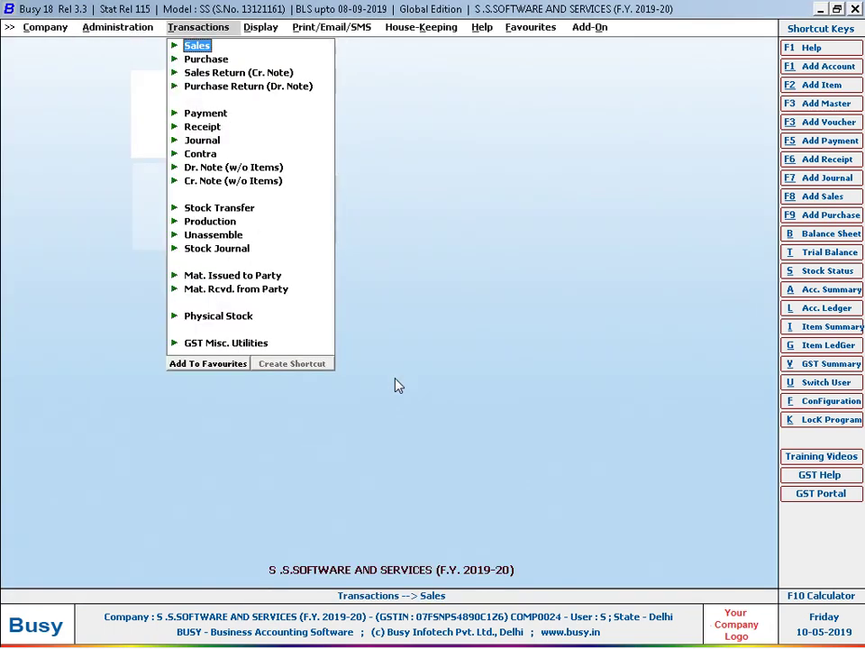
{"action": "key", "text": "Return"}
{"action": "key", "text": "Return"}
{"action": "key", "text": "Return"}
{"action": "key", "text": "Return"}
{"action": "key", "text": "Down"}
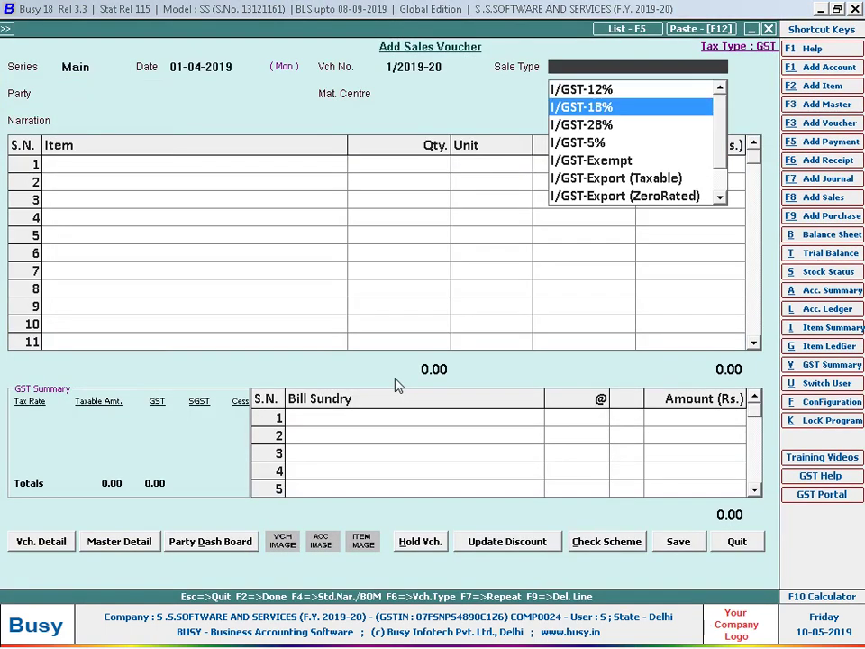
Choose sale type L/GST-18% and edit it to carry 160% cess, saving the change.
{"action": "key", "text": "Down"}
{"action": "type", "text": "L"}
{"action": "key", "text": "Down"}
{"action": "key", "text": "Return"}
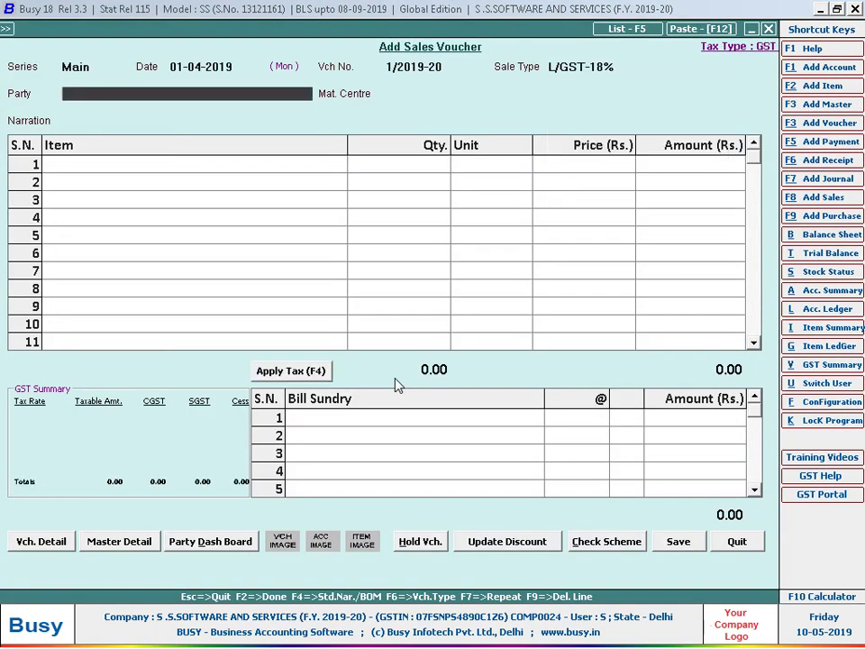
{"action": "key", "text": "Up"}
{"action": "key", "text": "F3"}
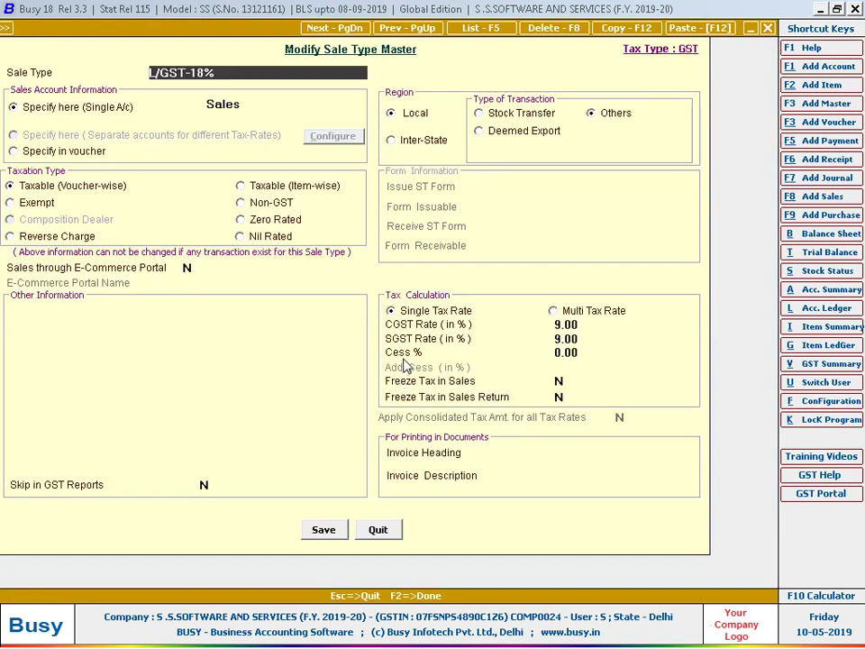
{"action": "left_click", "coordinate": [568, 352]}
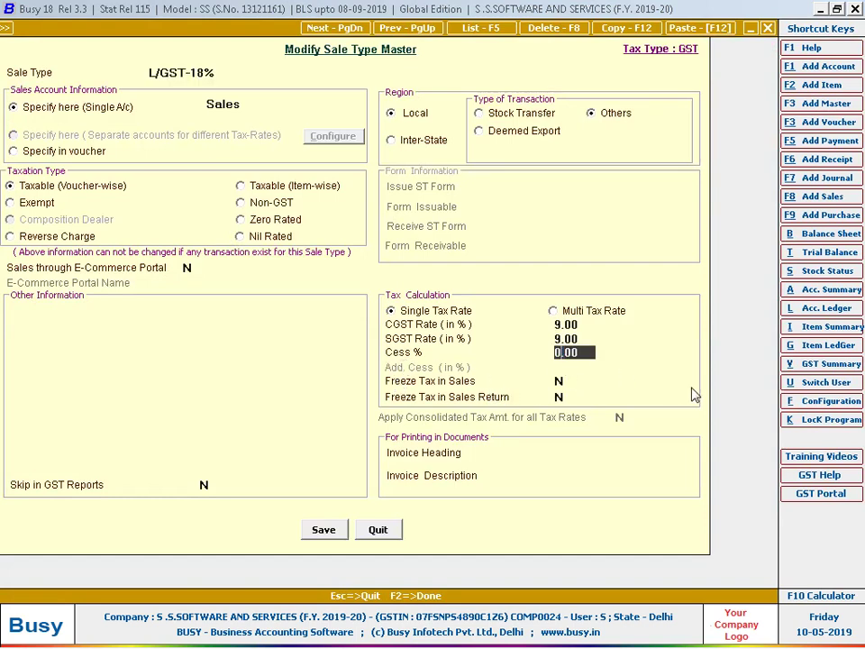
{"action": "key", "text": "Delete"}
{"action": "type", "text": "160"}
{"action": "key", "text": "Return"}
{"action": "key", "text": "Return"}
{"action": "key", "text": "Return"}
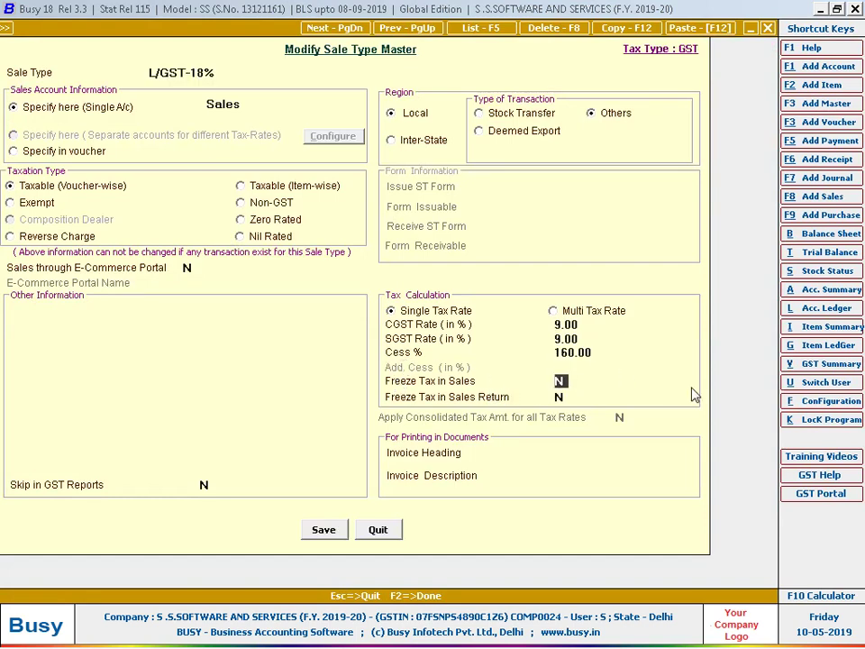
{"action": "key", "text": "F2"}
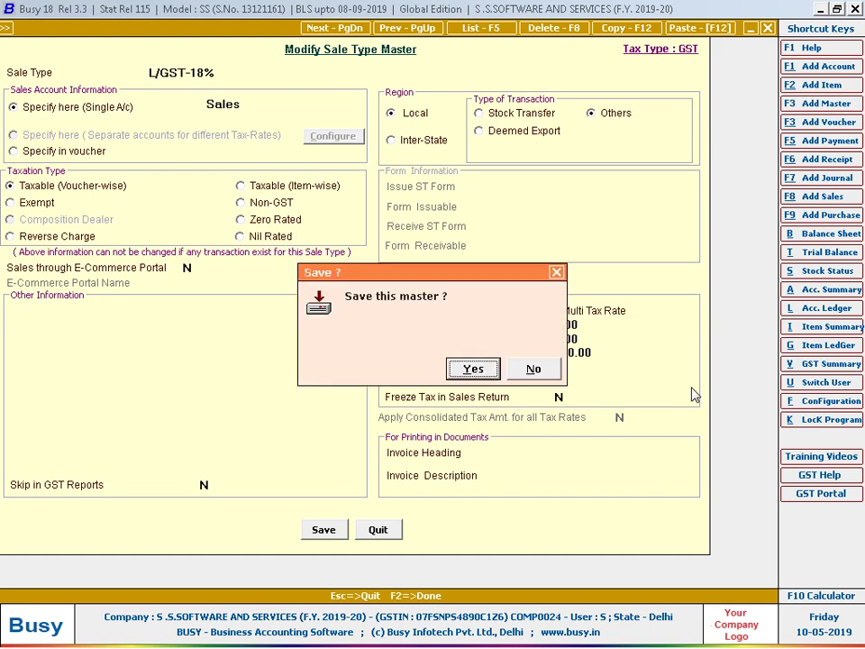
{"action": "key", "text": "Return"}
{"action": "key", "text": "Return"}
{"action": "key", "text": "Return"}
{"action": "key", "text": "Return"}
{"action": "key", "text": "Return"}
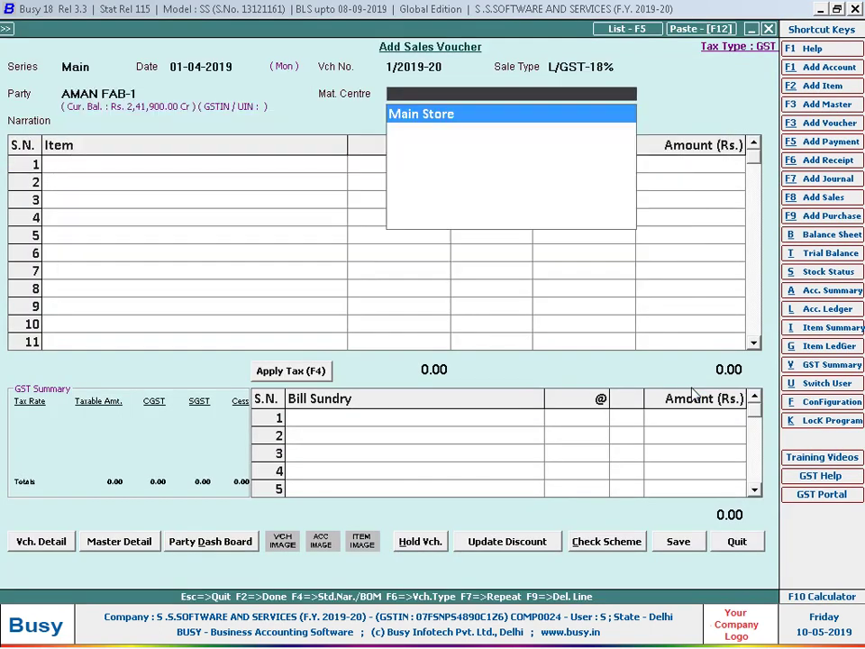
Bill ITEM-1 at quantity 401 and price 50, accepting the negative stock warning.
{"action": "type", "text": "401"}
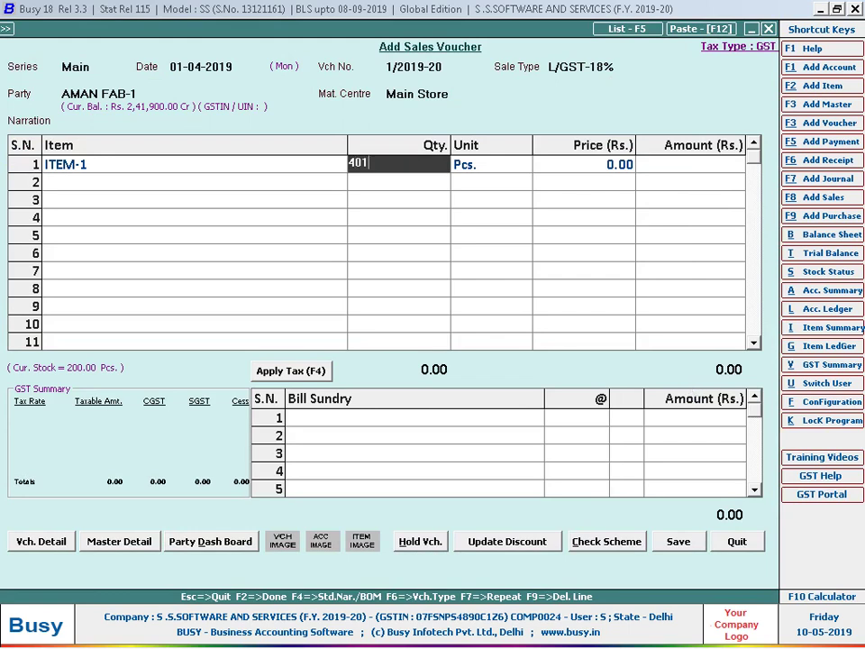
{"action": "key", "text": "Return"}
{"action": "key", "text": "Return"}
{"action": "type", "text": "50"}
{"action": "key", "text": "Return"}
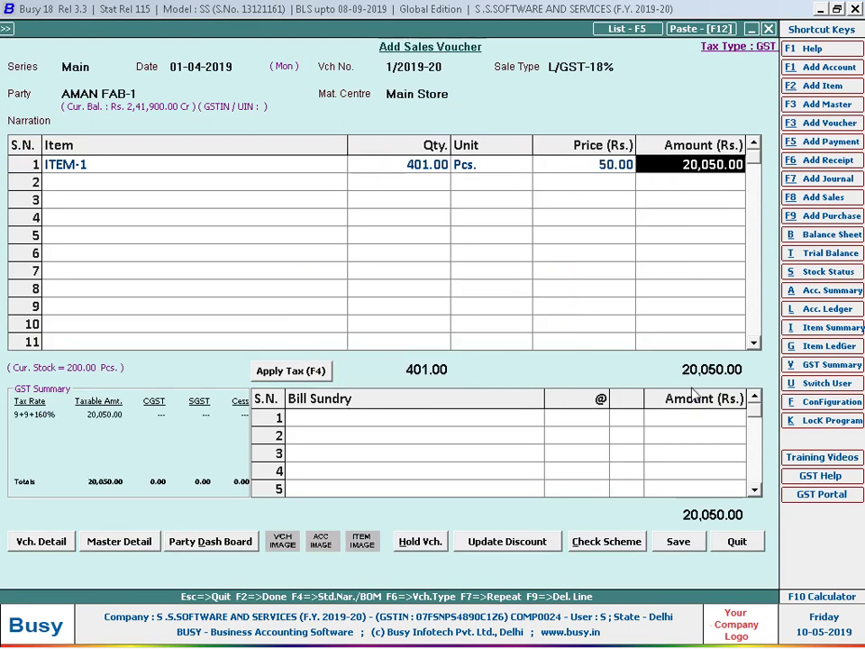
{"action": "key", "text": "Return"}
{"action": "key", "text": "Return"}
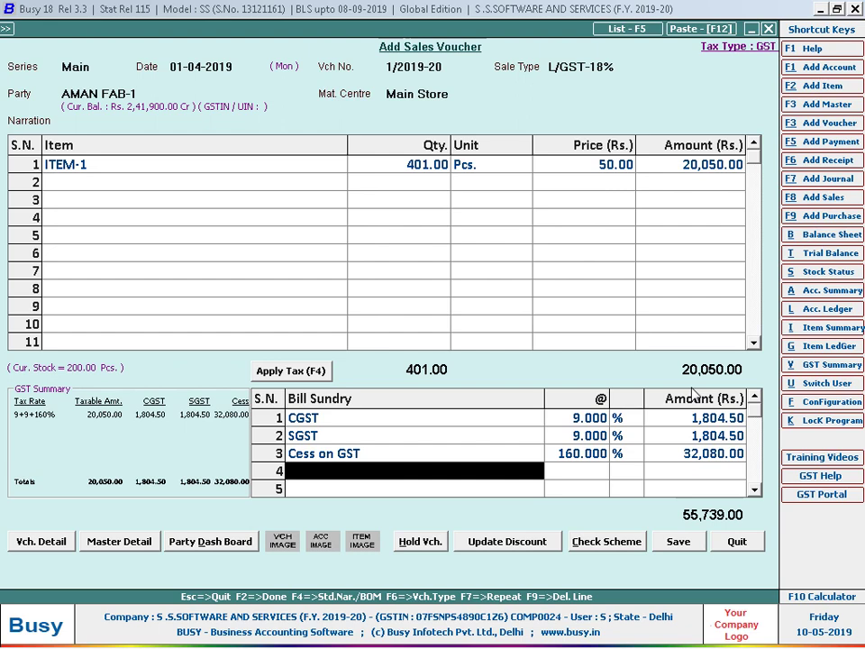
Discard the trial voucher unsaved and return to the configuration options.
{"action": "key", "text": "Escape"}
{"action": "key", "text": "Left"}
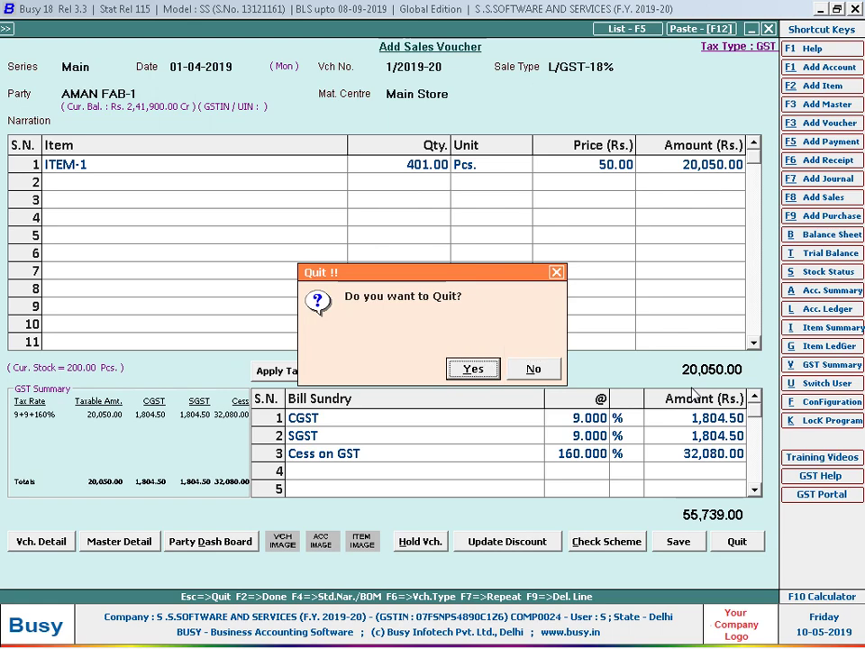
{"action": "key", "text": "Return"}
{"action": "key", "text": "Left"}
{"action": "key", "text": "Down"}
{"action": "key", "text": "Down"}
{"action": "key", "text": "Down"}
{"action": "key", "text": "Down"}
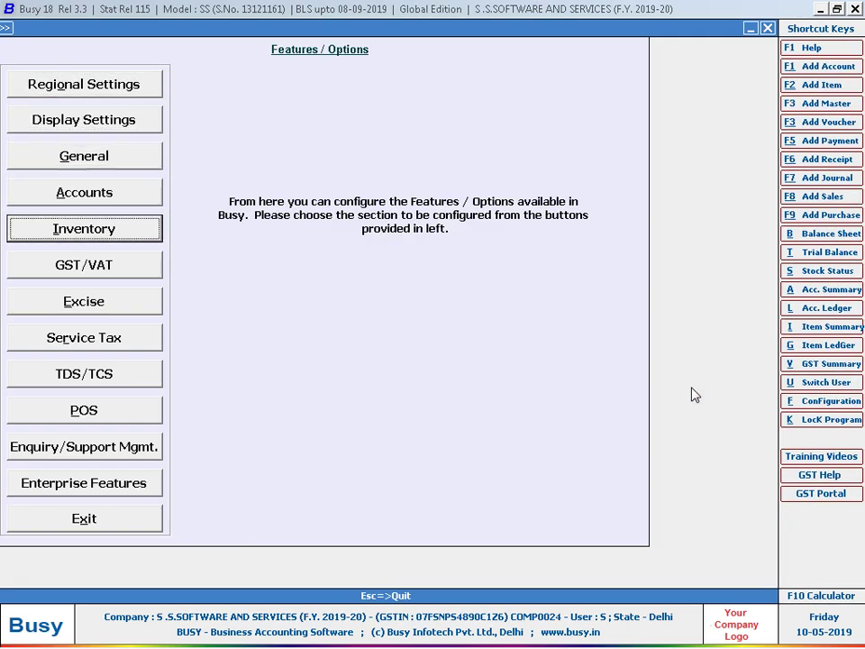
Set Enable Cess to N and Show Sale/Purchase Amt. as Taxable Amt. to Y, then save.
{"action": "key", "text": "Down"}
{"action": "key", "text": "Return"}
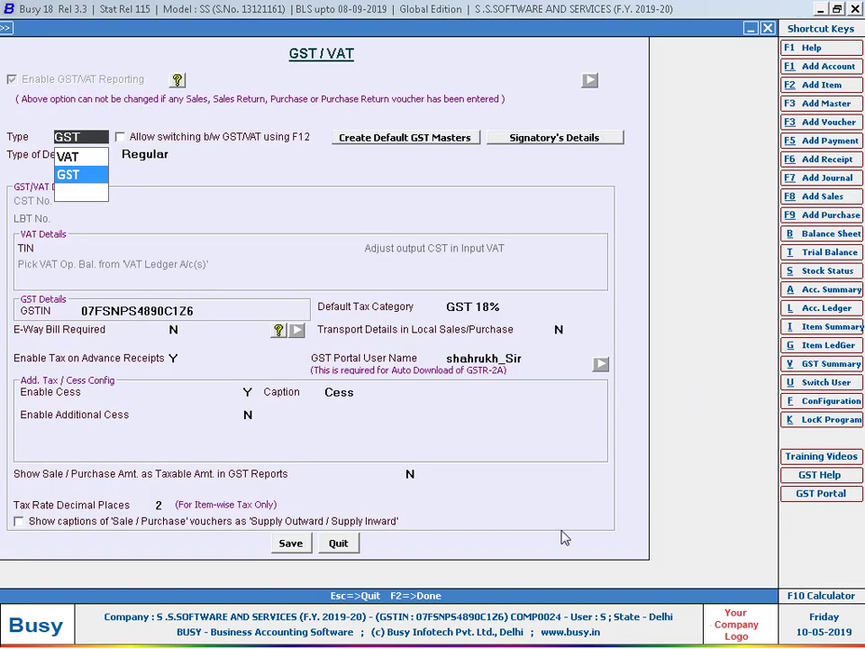
{"action": "left_click", "coordinate": [246, 393]}
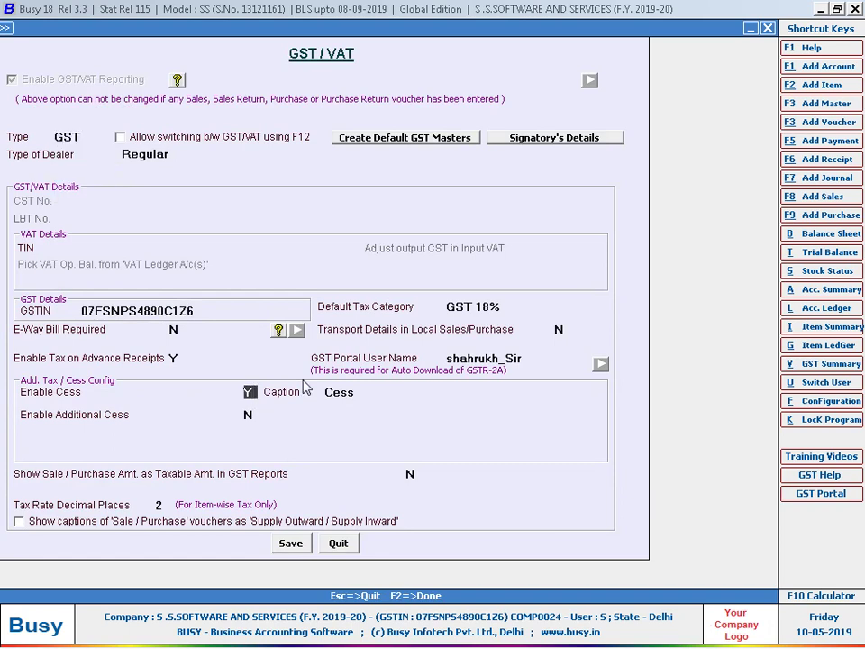
{"action": "type", "text": "NY"}
{"action": "key", "text": "Return"}
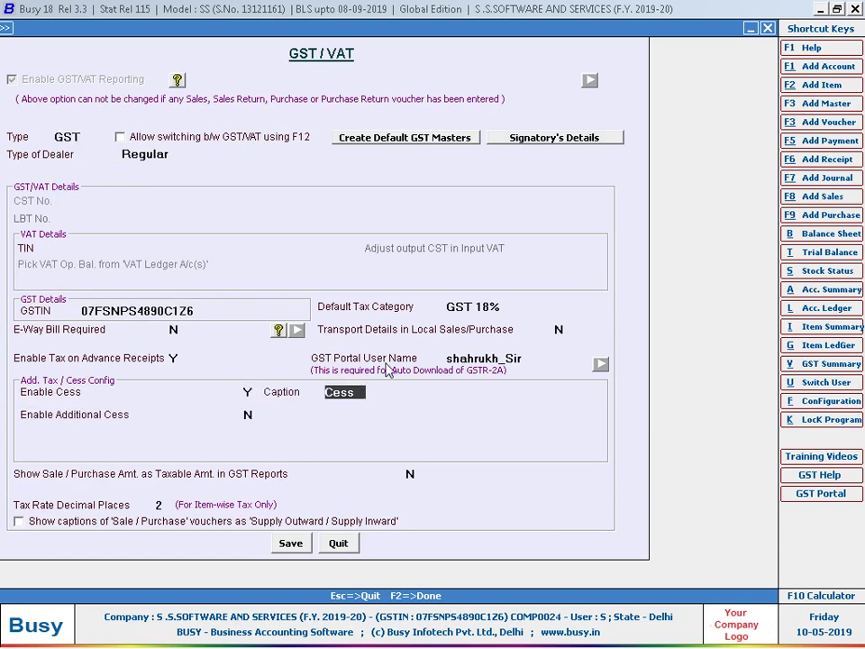
{"action": "key", "text": "Return"}
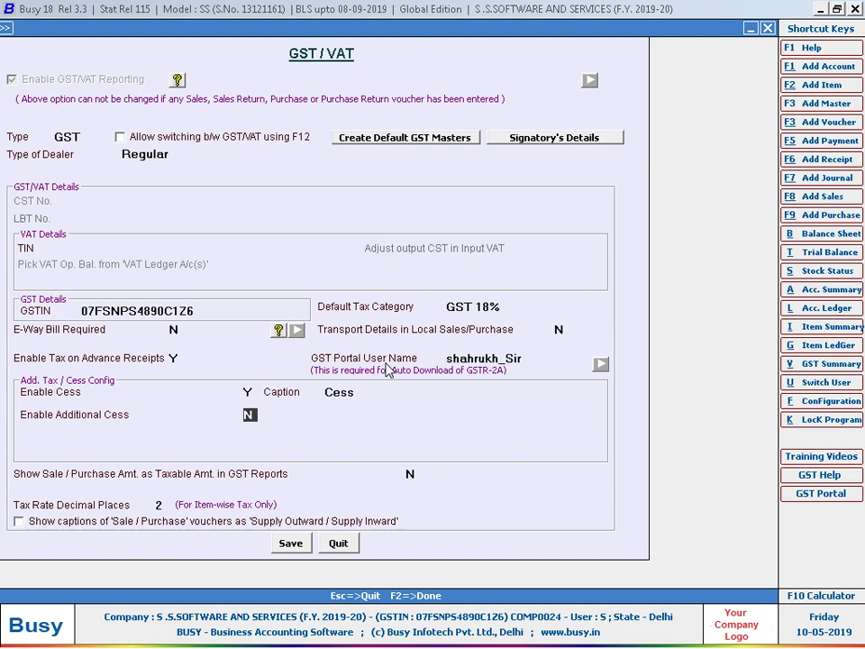
{"action": "key", "text": "Up"}
{"action": "key", "text": "Up"}
{"action": "type", "text": "N"}
{"action": "key", "text": "Return"}
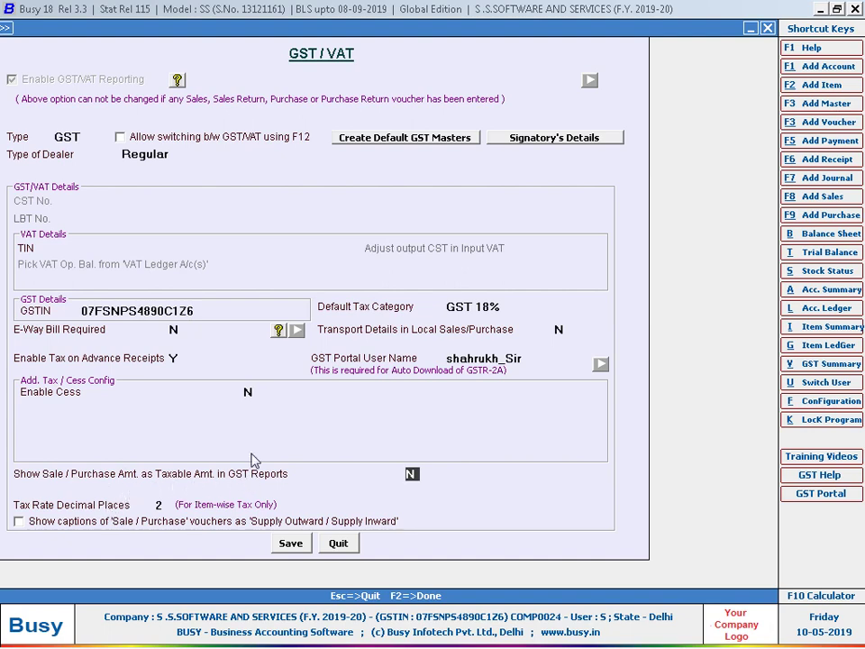
{"action": "type", "text": "Y"}
{"action": "key", "text": "F2"}
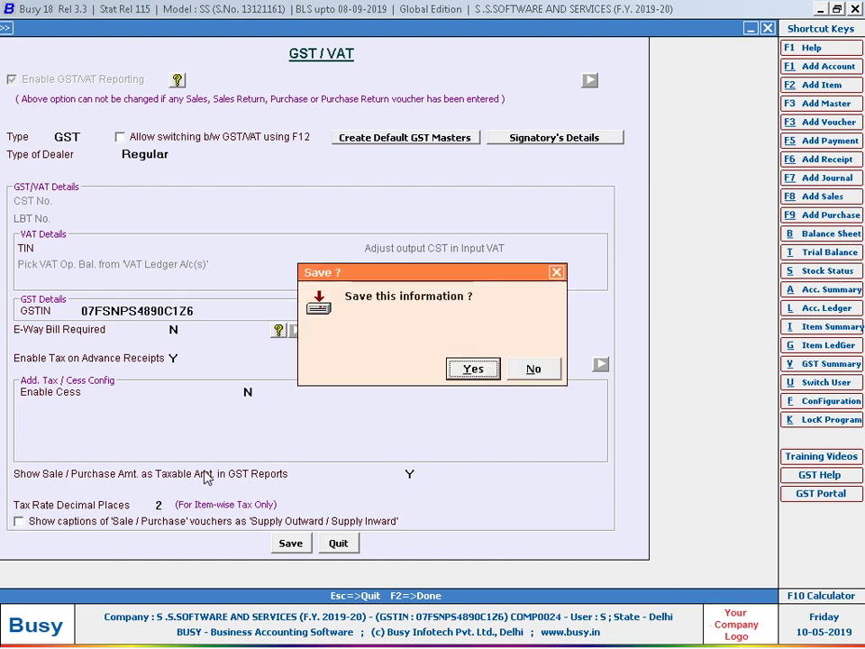
{"action": "key", "text": "Return"}
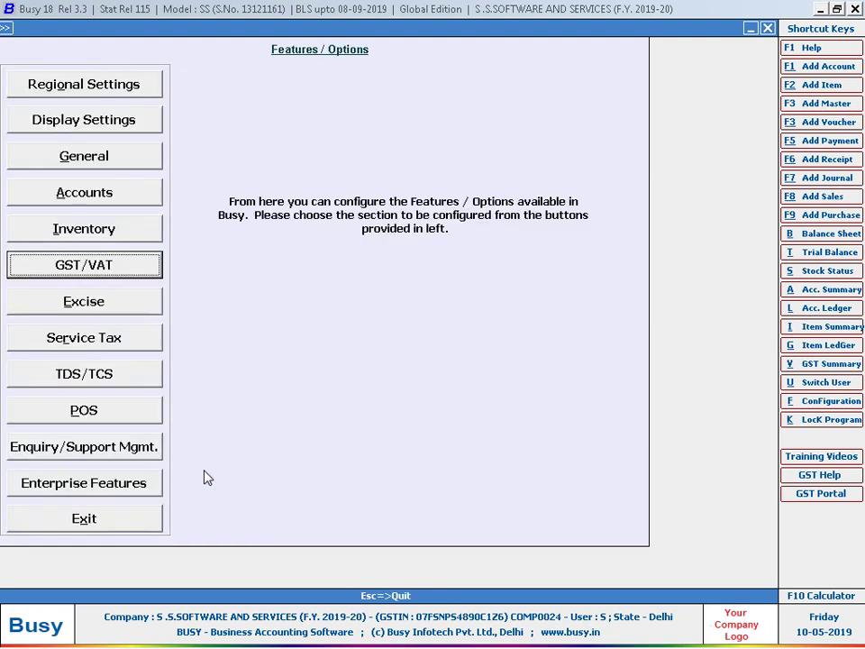
Start a new sales voucher, then quit it while still empty.
{"action": "key", "text": "Escape"}
{"action": "key", "text": "Return"}
{"action": "key", "text": "Return"}
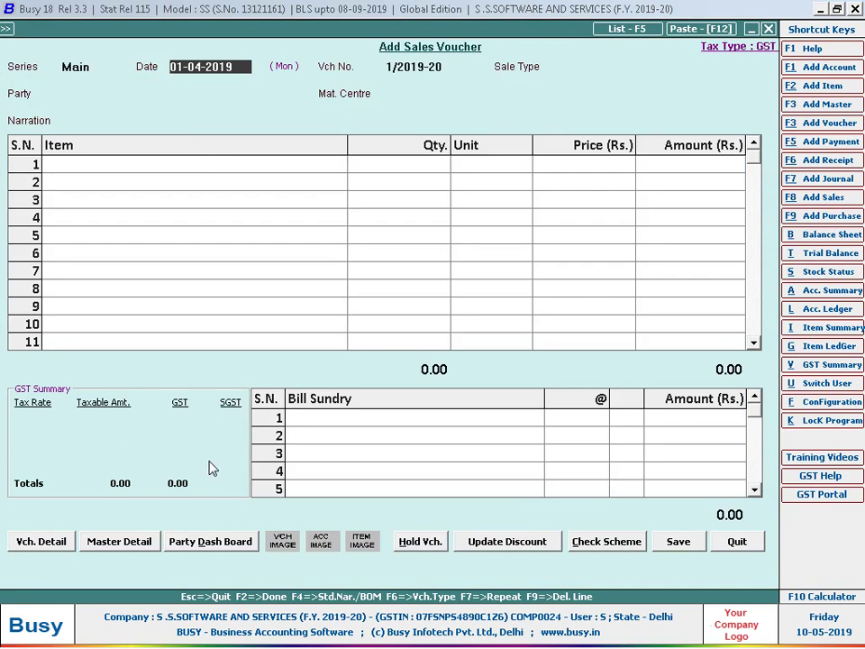
{"action": "key", "text": "Escape"}
Leave the voucher, then set Show Sale/Purchase Amt. as Taxable to N and Tax Rate Decimal Places to 0.
{"action": "key", "text": "Return"}
{"action": "key", "text": "Left"}
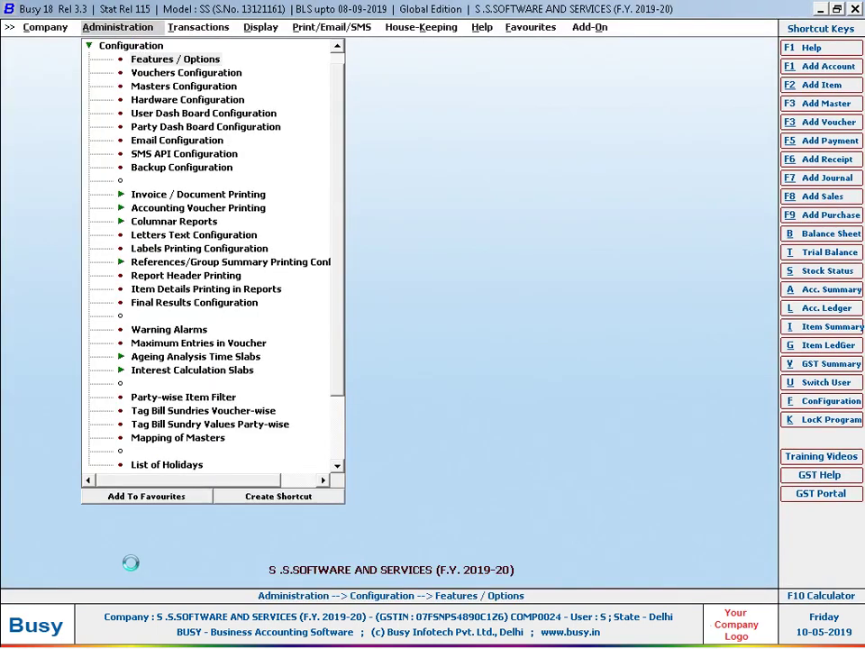
{"action": "key", "text": "Return"}
{"action": "key", "text": "Down"}
{"action": "key", "text": "Down"}
{"action": "key", "text": "Down"}
{"action": "key", "text": "Down"}
{"action": "key", "text": "Return"}
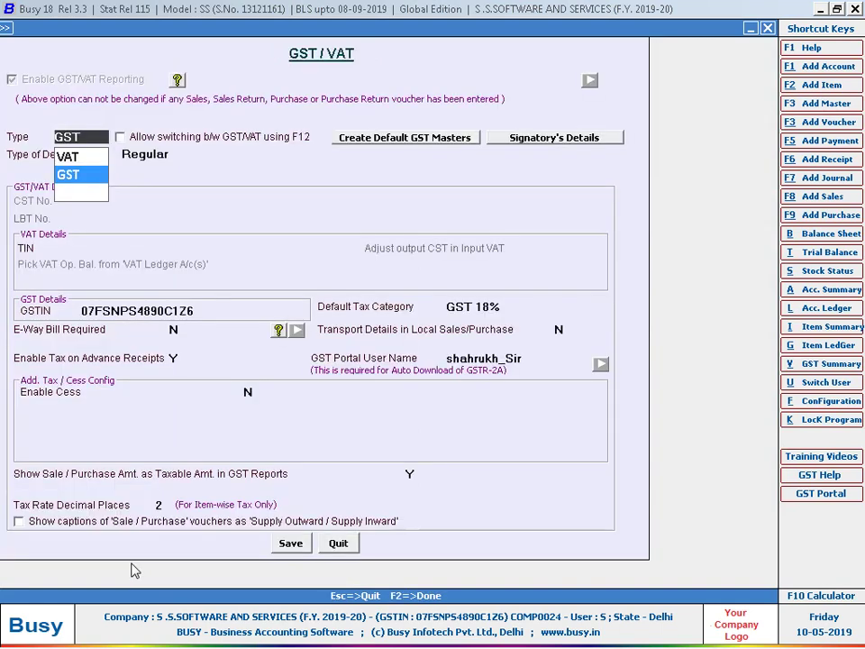
{"action": "key", "text": "Return"}
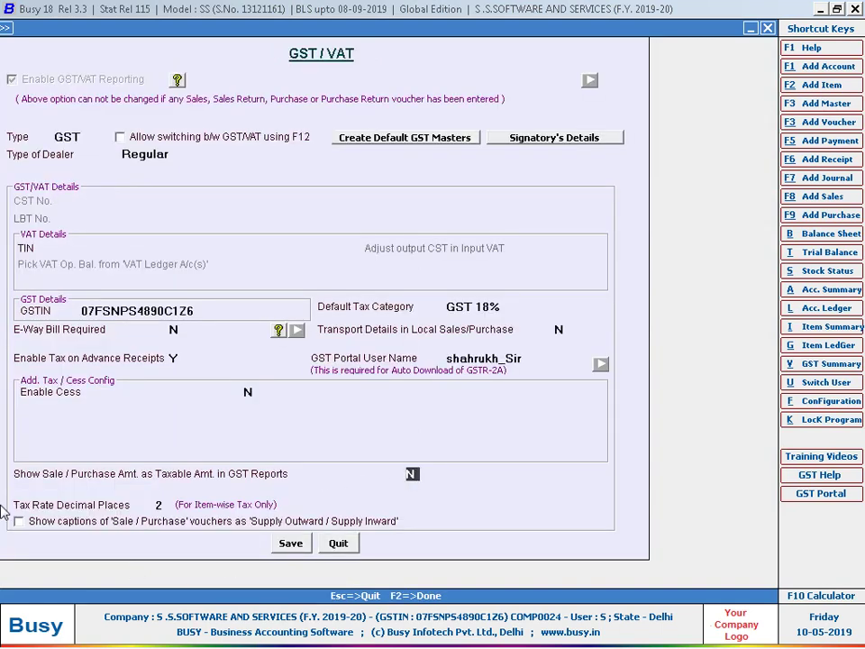
{"action": "key", "text": "n"}
{"action": "key", "text": "Return"}
{"action": "type", "text": "0"}
{"action": "key", "text": "Return"}
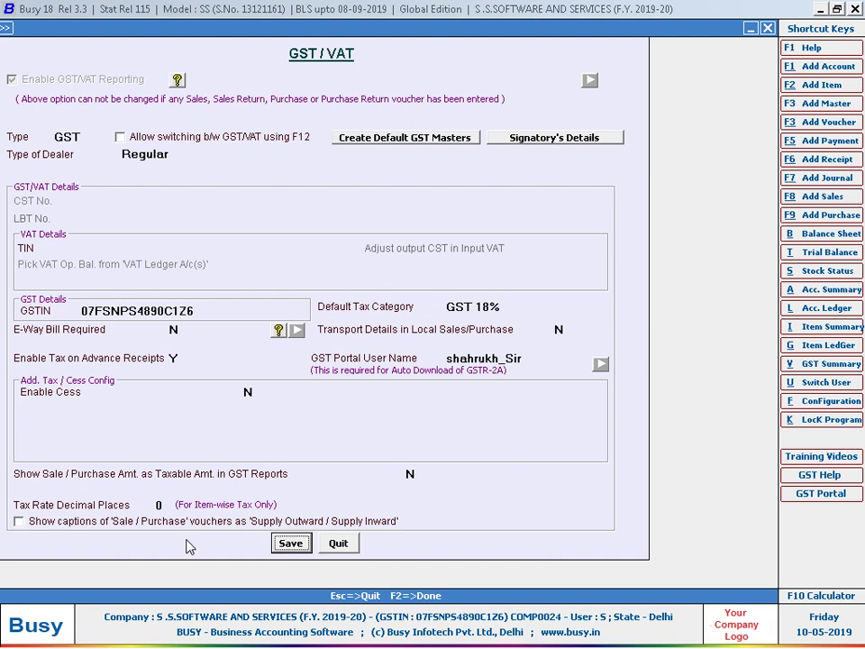
{"action": "key", "text": "Return"}
{"action": "key", "text": "Return"}
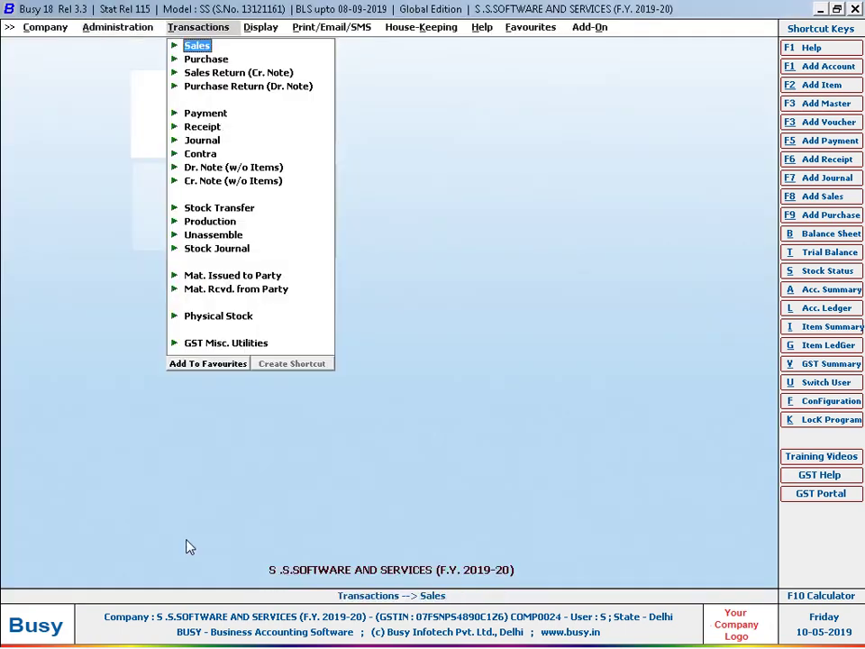
Start a new sales voucher with ITEM-1, quantity 10, and apply IGST.
{"action": "key", "text": "Return"}
{"action": "key", "text": "Return"}
{"action": "key", "text": "Return"}
{"action": "key", "text": "Return"}
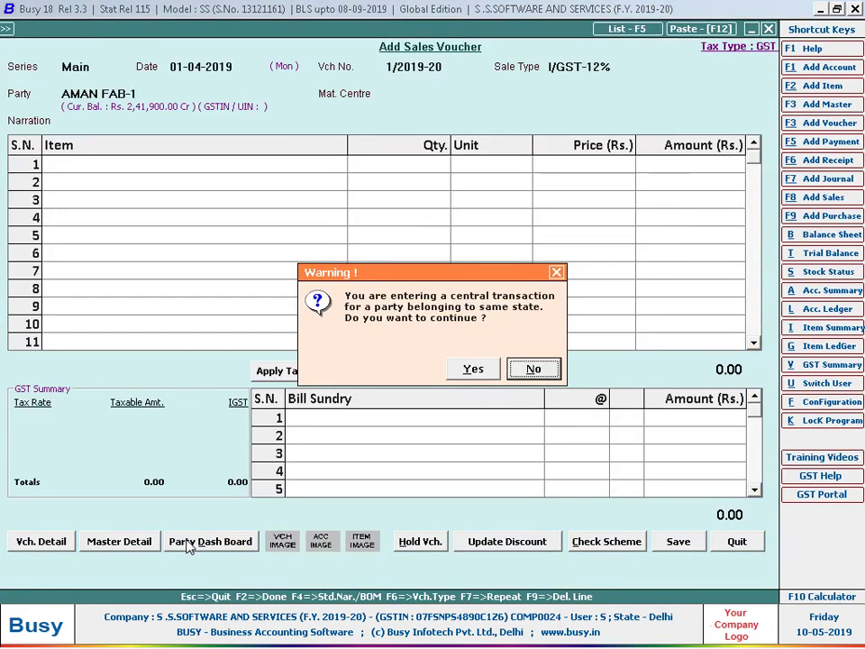
{"action": "key", "text": "y"}
{"action": "key", "text": "Return"}
{"action": "key", "text": "Return"}
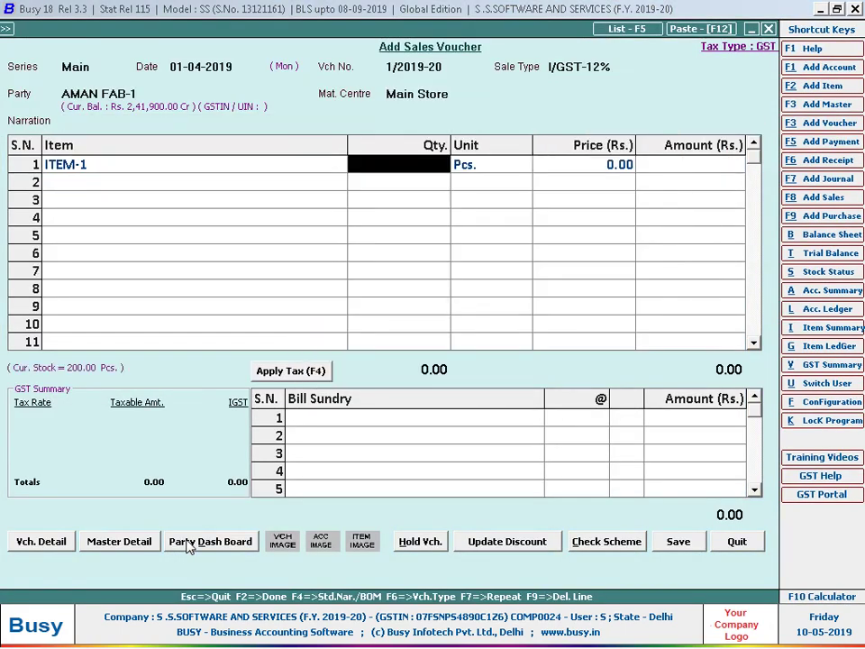
{"action": "type", "text": "10"}
{"action": "key", "text": "Return"}
{"action": "key", "text": "Return"}
{"action": "key", "text": "Return"}
{"action": "type", "text": "1"}
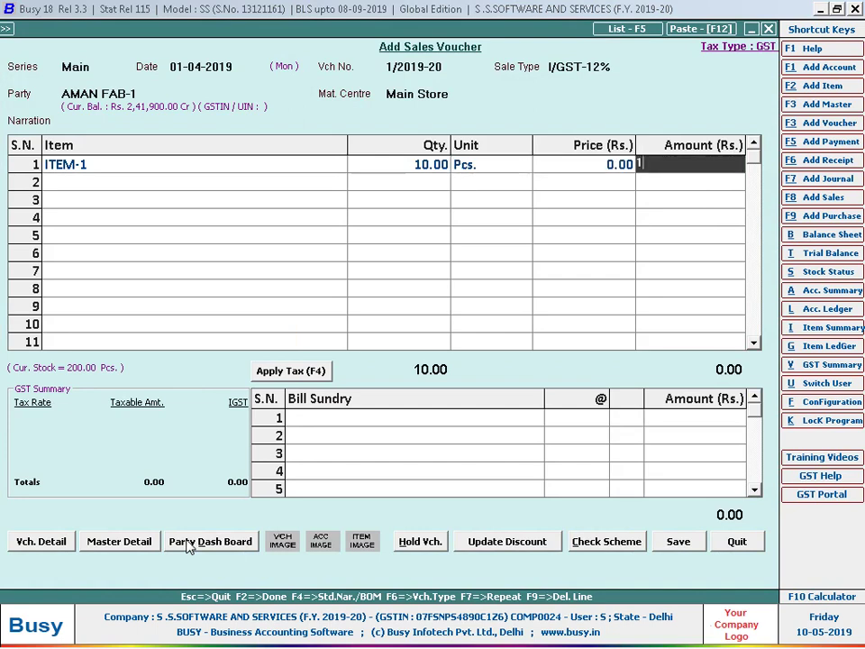
{"action": "type", "text": "00"}
{"action": "key", "text": "Return"}
{"action": "key", "text": "Return"}
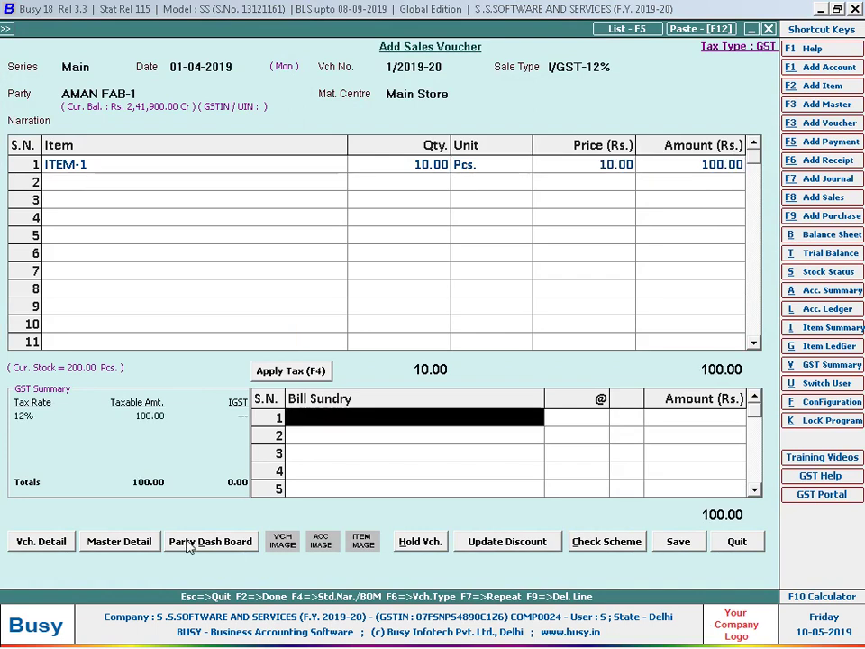
{"action": "key", "text": "F4"}
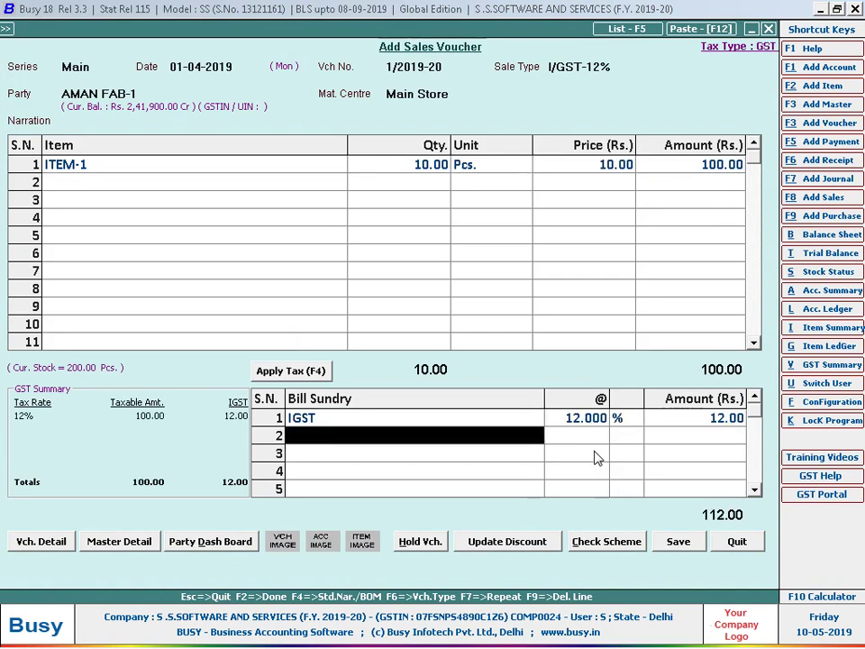
{"action": "key", "text": "Escape"}
Enter a price of 112.50 for ITEM-1, then correct the row amount to 112.44.
{"action": "key", "text": "Up"}
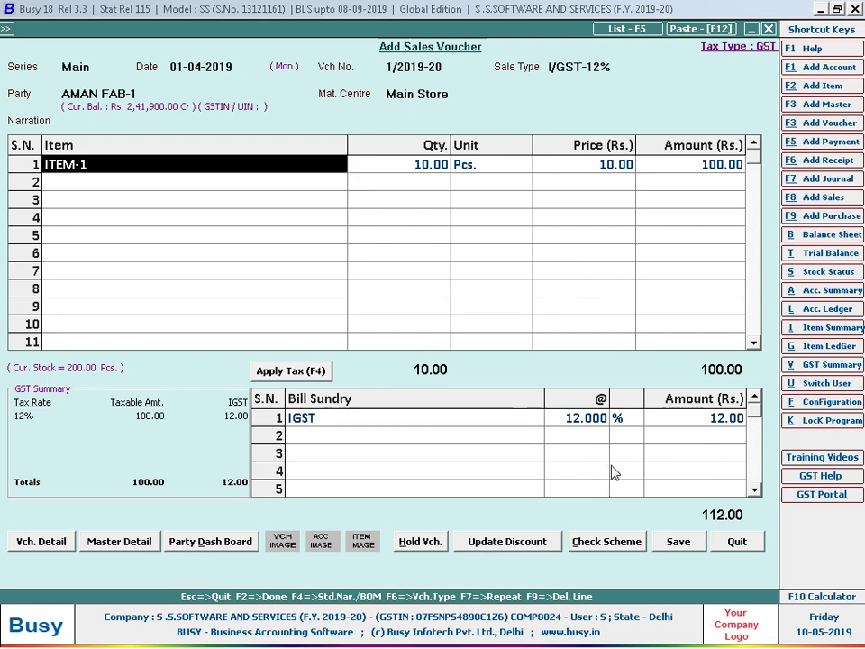
{"action": "key", "text": "Up"}
{"action": "key", "text": "Down"}
{"action": "key", "text": "Return"}
{"action": "key", "text": "Return"}
{"action": "key", "text": "Return"}
{"action": "key", "text": "Return"}
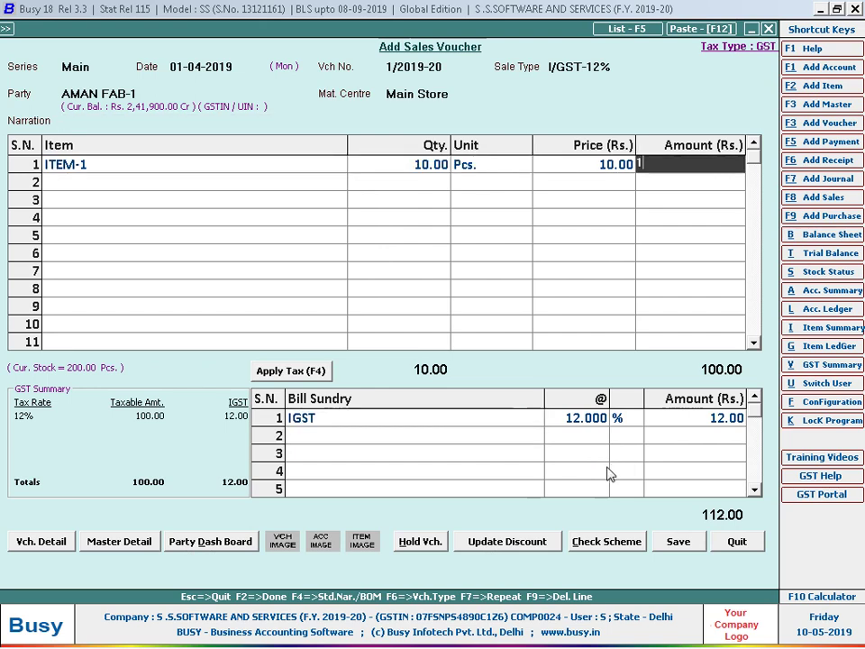
{"action": "type", "text": "112.50"}
{"action": "key", "text": "Return"}
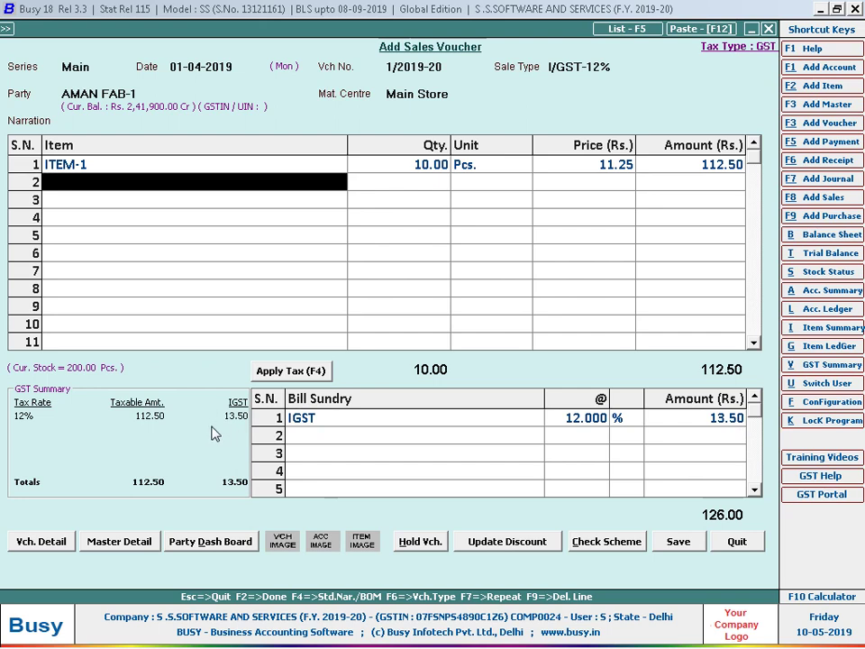
{"action": "left_click", "coordinate": [654, 170]}
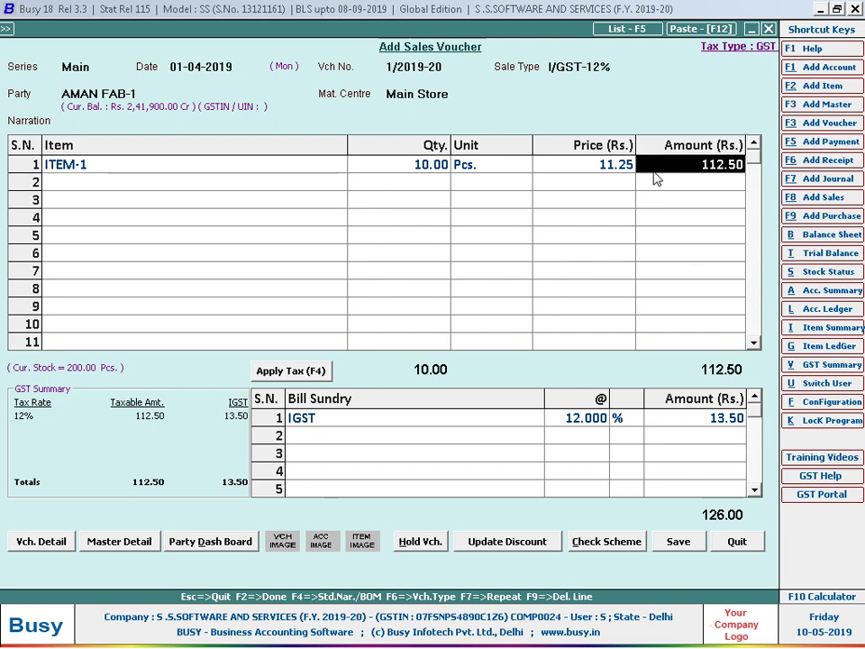
{"action": "key", "text": "BackSpace"}
{"action": "type", "text": "11"}
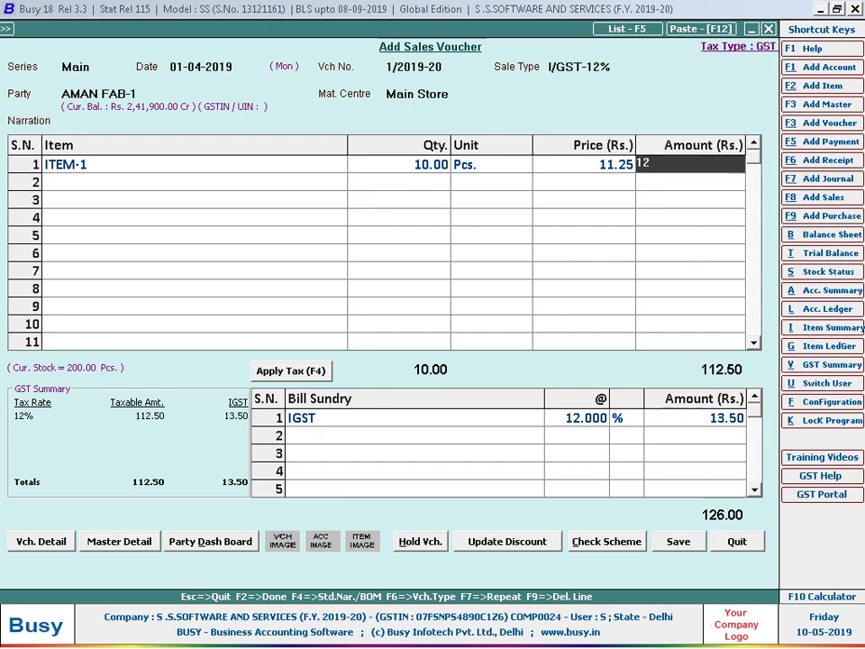
{"action": "type", "text": "2.44"}
{"action": "key", "text": "Return"}
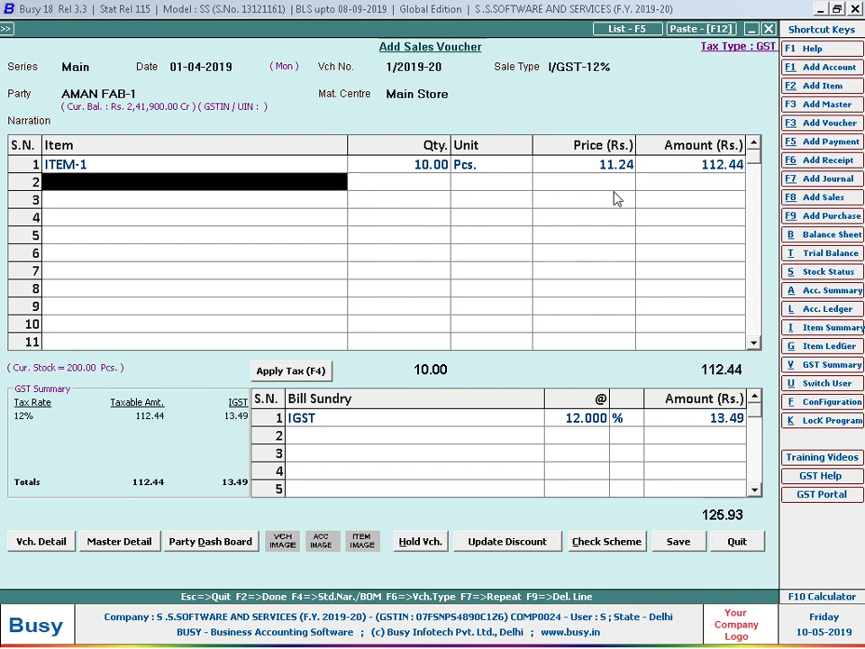
{"action": "key", "text": "Return"}
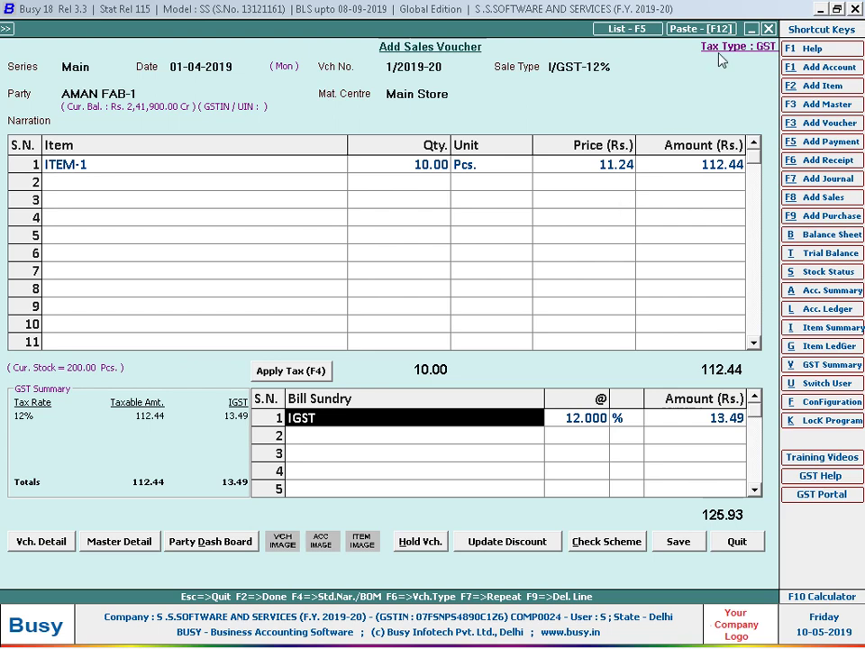
Change the sale type to I/GST-5% so IGST updates to the 5% rate.
{"action": "left_click", "coordinate": [590, 68]}
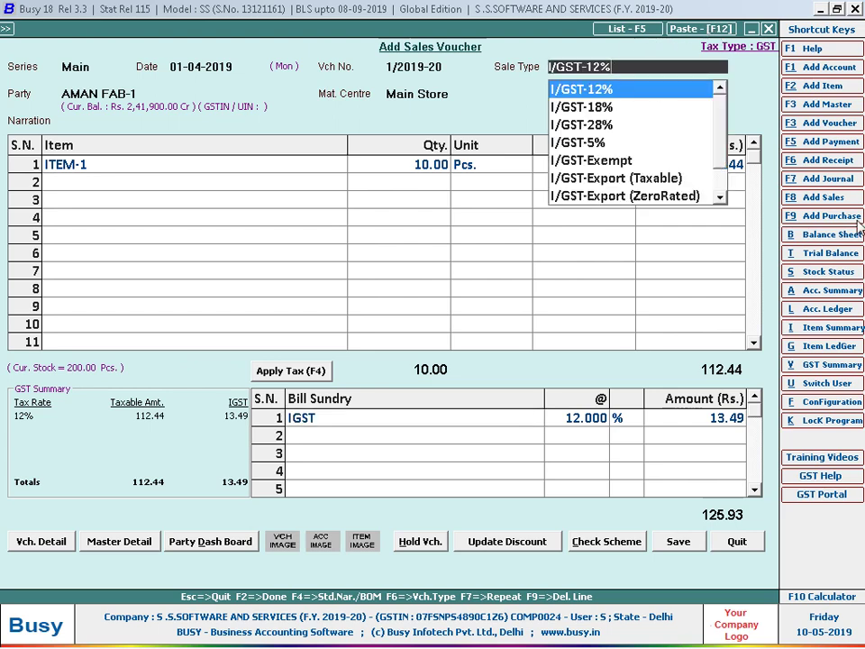
{"action": "key", "text": "BackSpace"}
{"action": "key", "text": "BackSpace"}
{"action": "key", "text": "BackSpace"}
{"action": "key", "text": "Down"}
{"action": "key", "text": "Down"}
{"action": "key", "text": "Down"}
{"action": "key", "text": "Return"}
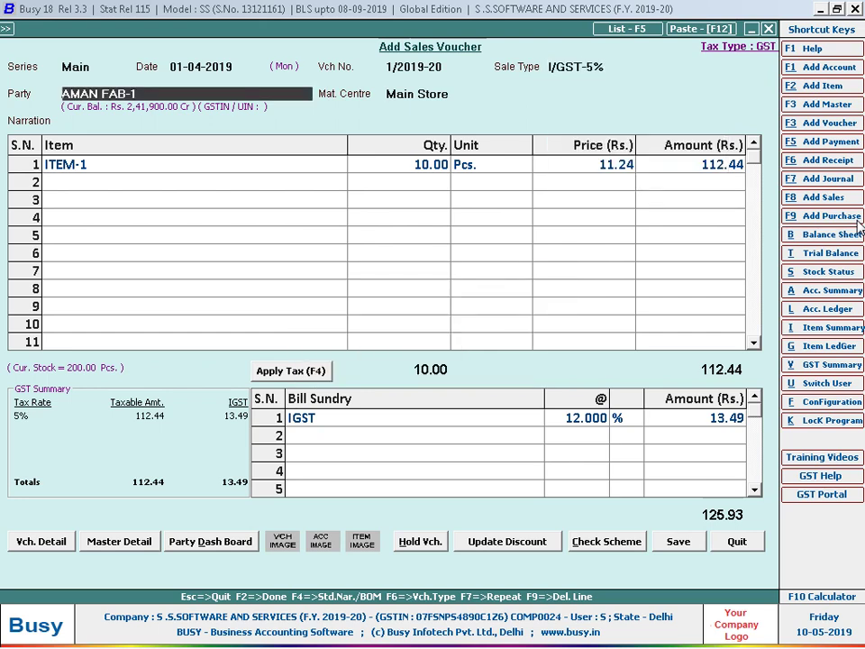
{"action": "key", "text": "Return"}
{"action": "key", "text": "Return"}
{"action": "key", "text": "Return"}
{"action": "key", "text": "Return"}
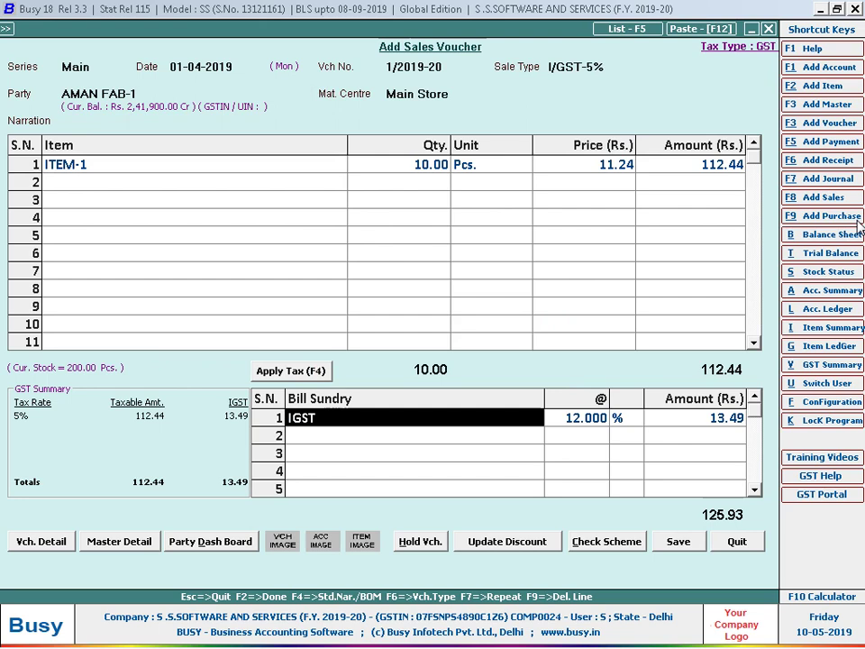
{"action": "key", "text": "Return"}
{"action": "key", "text": "Up"}
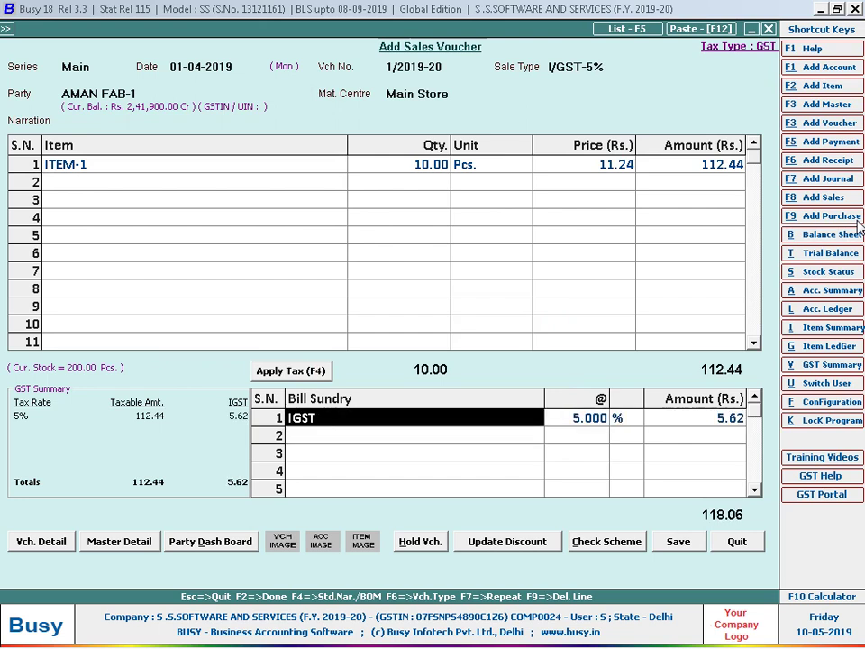
Switch to a same-state party and sale type L/GST-5%, giving 2.5% CGST and SGST.
{"action": "key", "text": "Up"}
{"action": "key", "text": "Up"}
{"action": "type", "text": "s"}
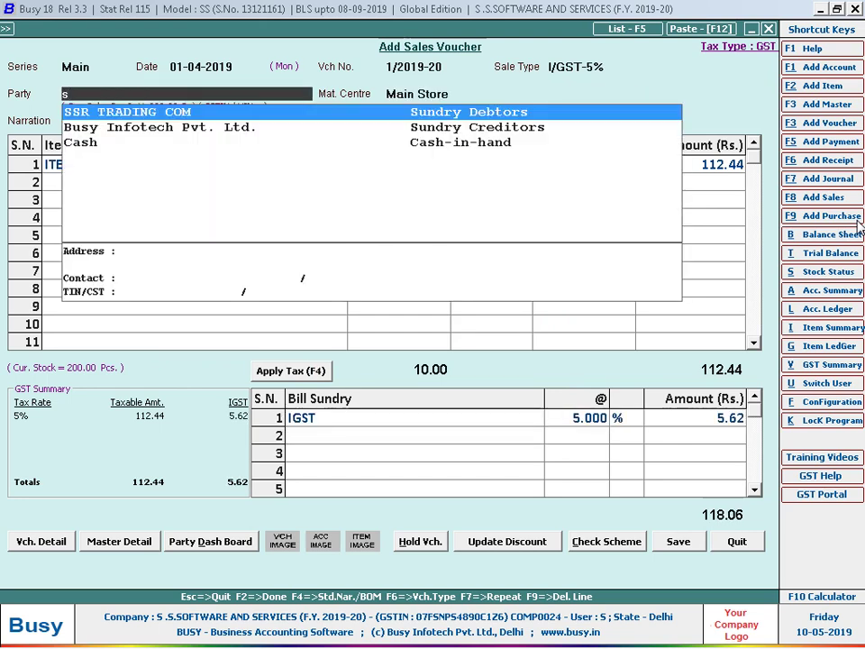
{"action": "key", "text": "Down"}
{"action": "key", "text": "Return"}
{"action": "key", "text": "Return"}
{"action": "key", "text": "Up"}
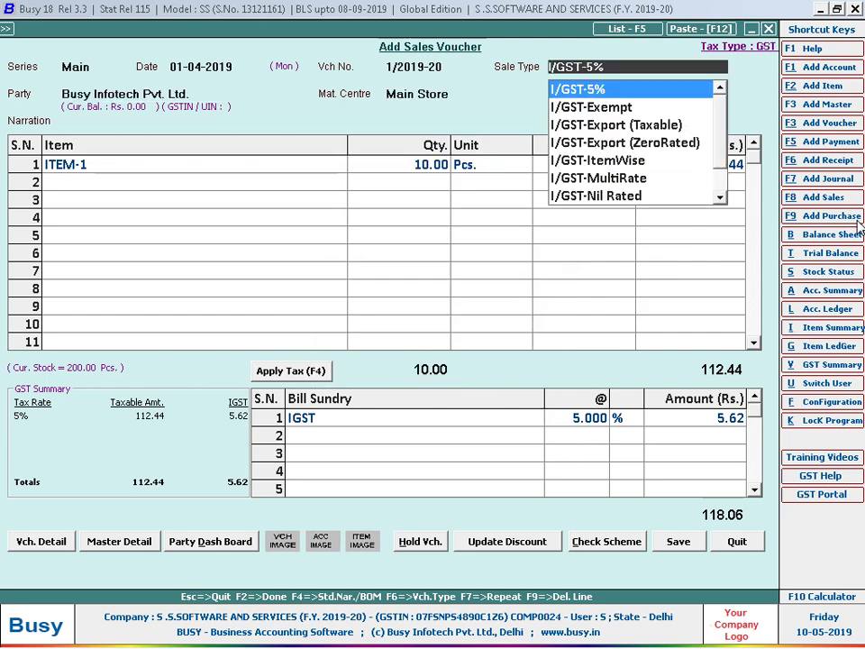
{"action": "key", "text": "BackSpace"}
{"action": "key", "text": "BackSpace"}
{"action": "key", "text": "BackSpace"}
{"action": "key", "text": "BackSpace"}
{"action": "key", "text": "BackSpace"}
{"action": "key", "text": "BackSpace"}
{"action": "key", "text": "BackSpace"}
{"action": "key", "text": "BackSpace"}
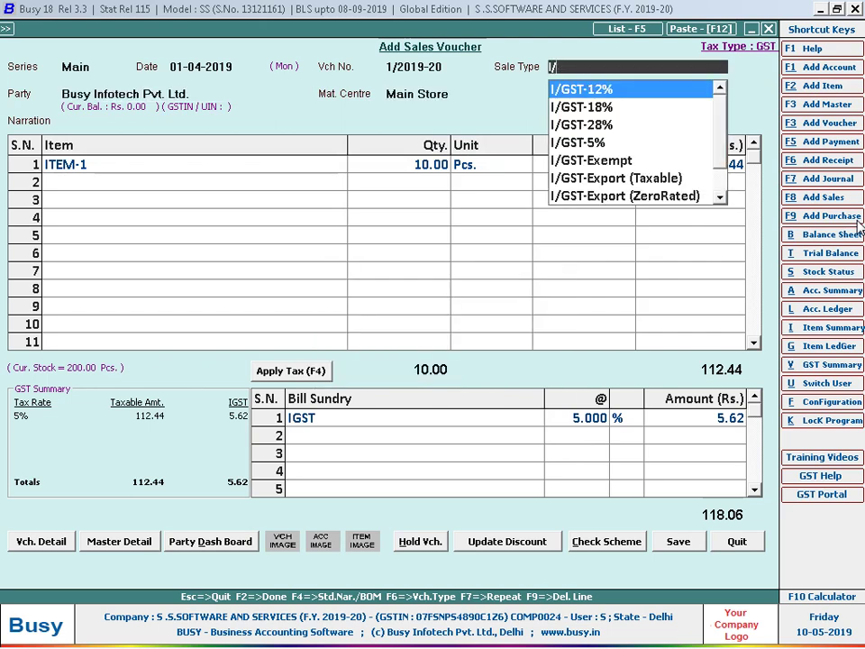
{"action": "type", "text": "L"}
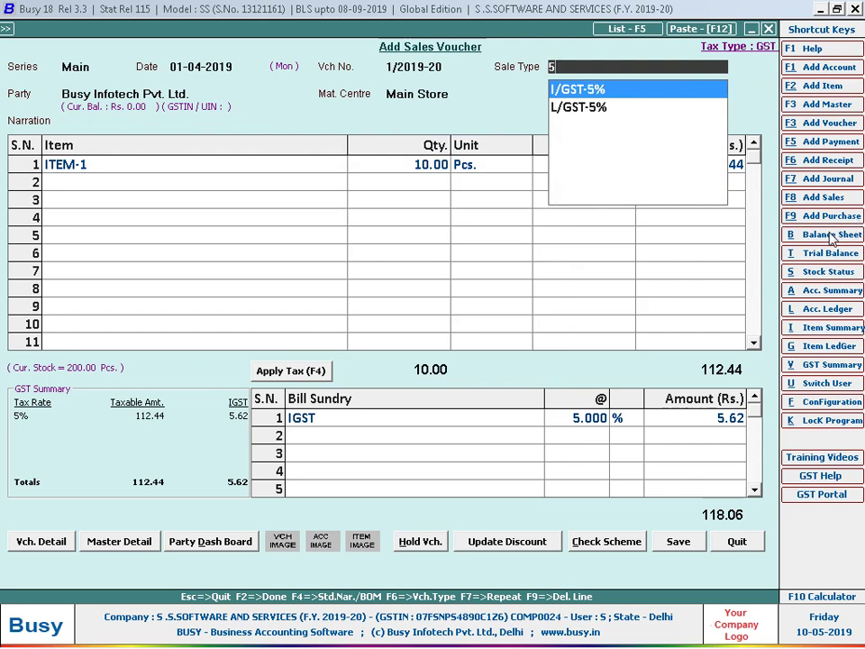
{"action": "key", "text": "Return"}
{"action": "key", "text": "Return"}
{"action": "key", "text": "Return"}
{"action": "key", "text": "Return"}
{"action": "key", "text": "Return"}
{"action": "key", "text": "Return"}
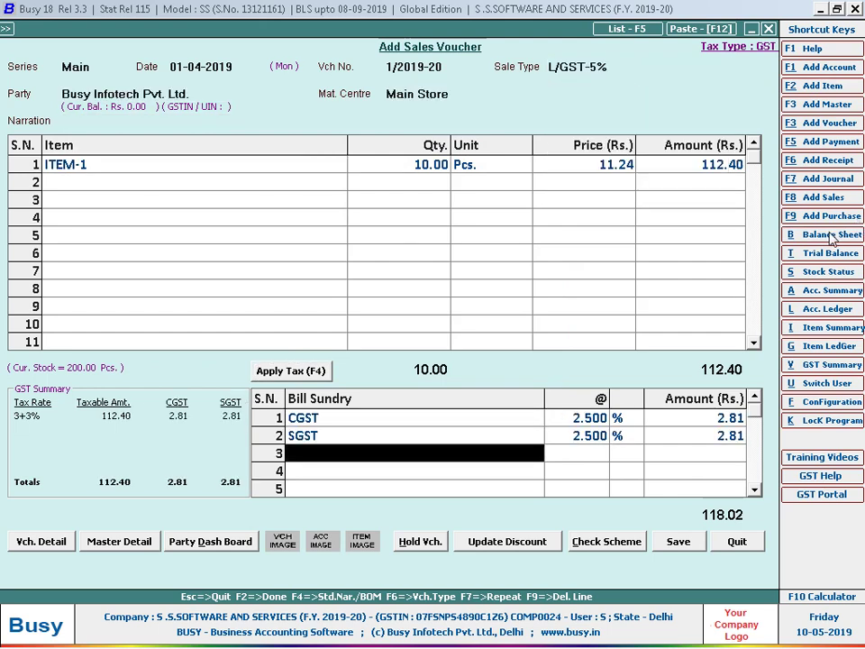
{"action": "key", "text": "Up"}
{"action": "key", "text": "Up"}
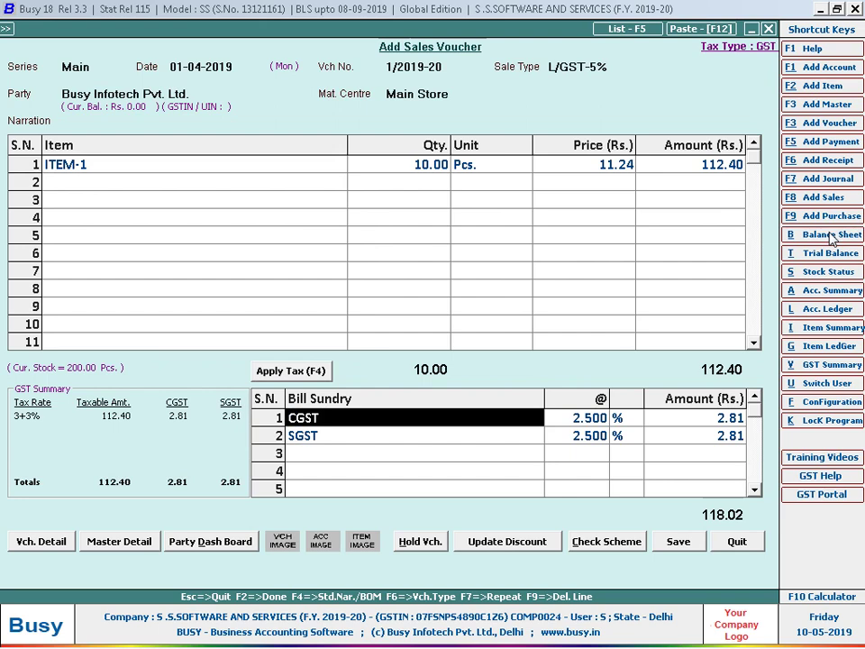
{"action": "key", "text": "Down"}
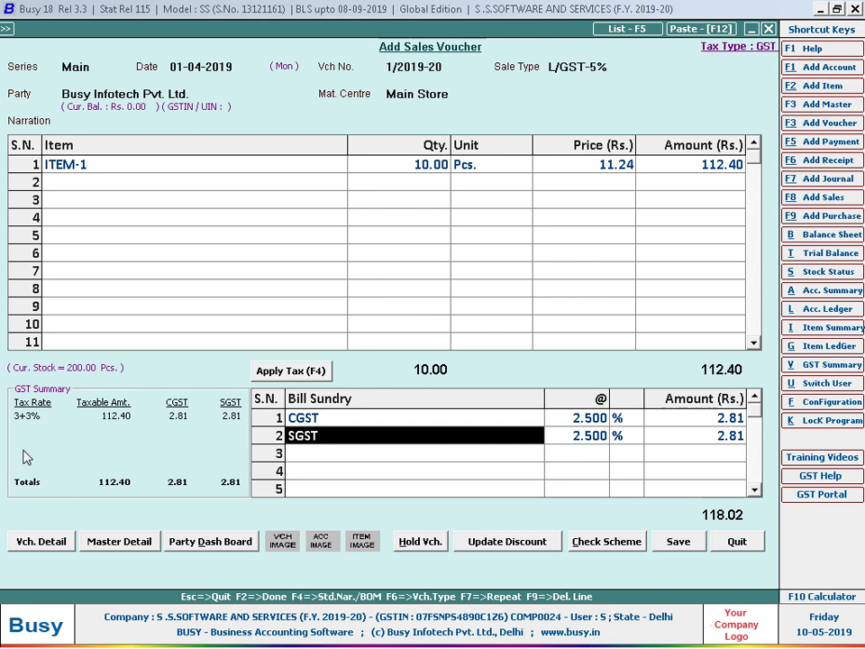
Quit the voucher and enable the Supply Outward / Supply Inward captions in GST/VAT settings, saving them.
{"action": "key", "text": "Escape"}
{"action": "key", "text": "y"}
{"action": "key", "text": "Left"}
{"action": "key", "text": "Return"}
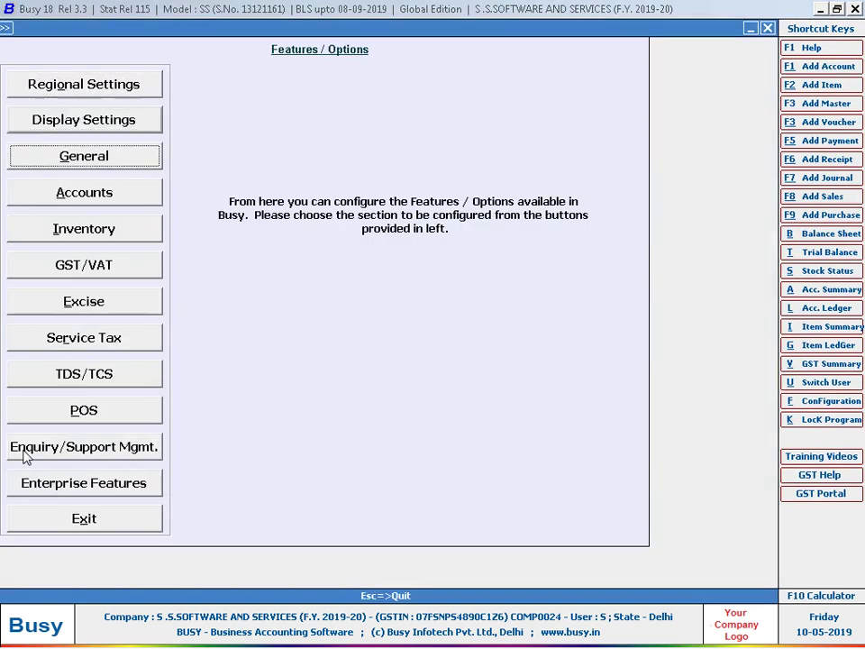
{"action": "key", "text": "Down"}
{"action": "key", "text": "Down"}
{"action": "key", "text": "Down"}
{"action": "key", "text": "Return"}
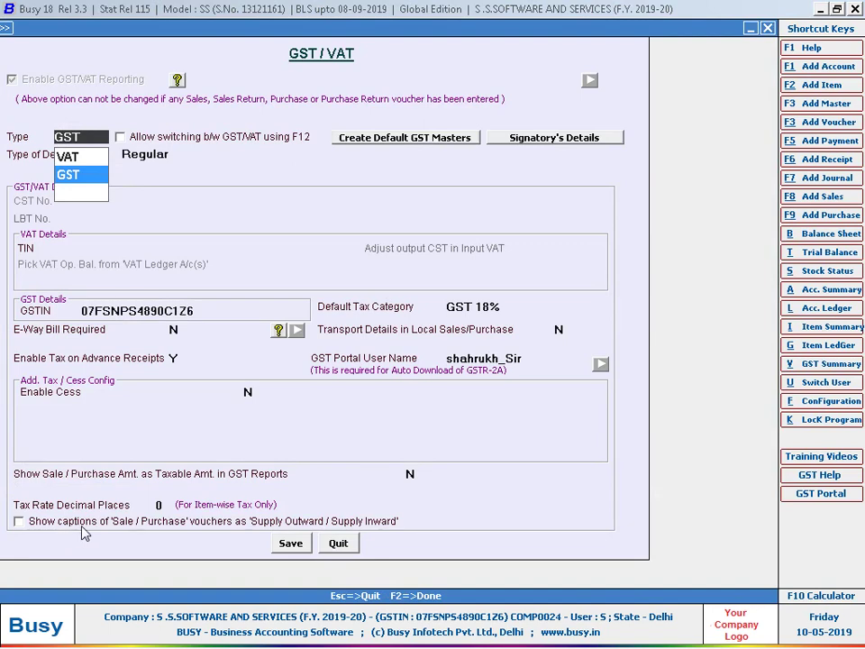
{"action": "left_click", "coordinate": [83, 528]}
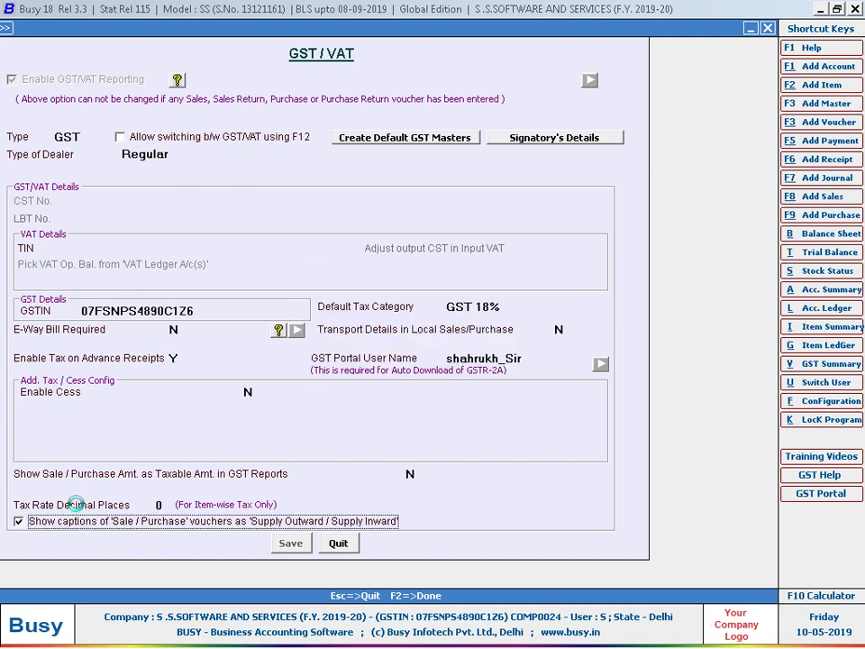
{"action": "key", "text": "F2"}
Check the renamed entries in the Transactions list, then return to Features / Options.
{"action": "left_click", "coordinate": [81, 515]}
{"action": "key", "text": "Right"}
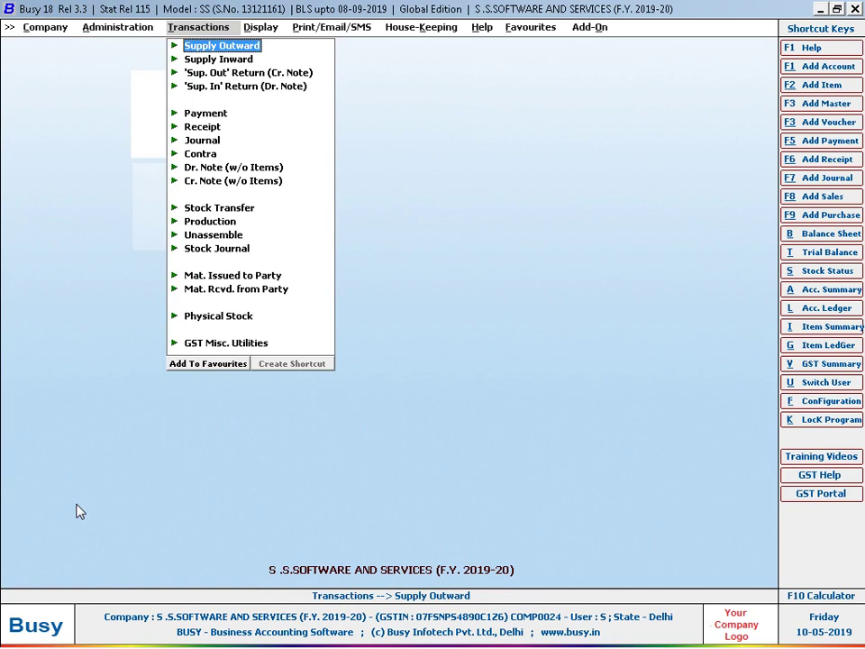
{"action": "key", "text": "Down"}
{"action": "key", "text": "Down"}
{"action": "key", "text": "Down"}
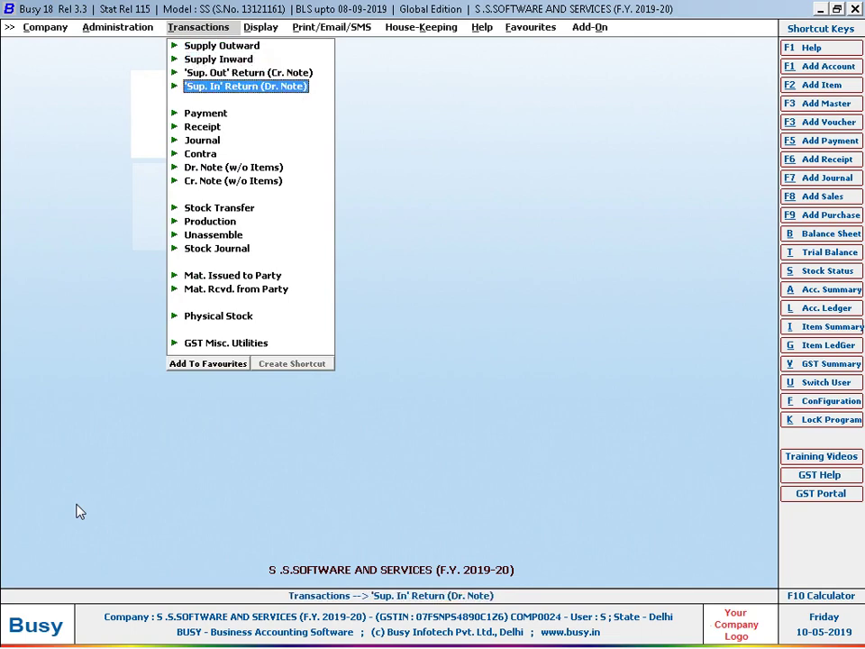
{"action": "key", "text": "Left"}
{"action": "key", "text": "Left"}
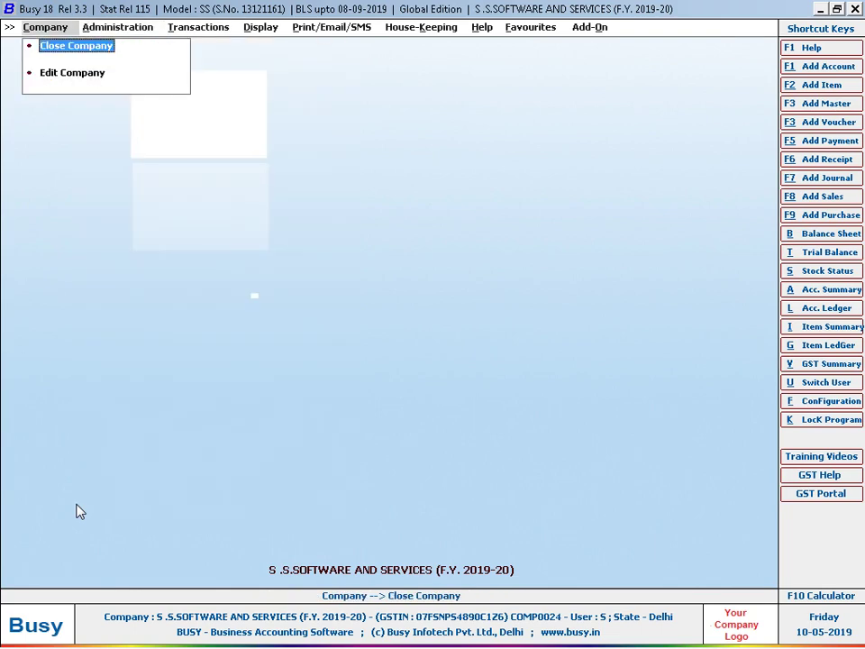
{"action": "key", "text": "Right"}
{"action": "key", "text": "Return"}
{"action": "key", "text": "Down"}
{"action": "key", "text": "Down"}
{"action": "key", "text": "Down"}
{"action": "key", "text": "Down"}
{"action": "key", "text": "Down"}
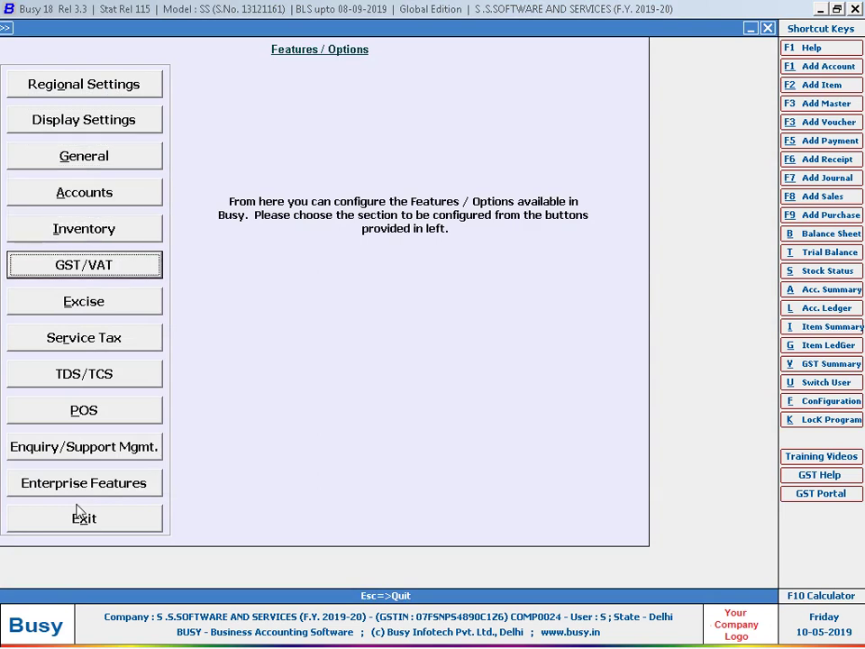
Review the Excise, Service Tax, TDS/TCS, POS and Enterprise Features sections of Features/Options.
{"action": "key", "text": "Down"}
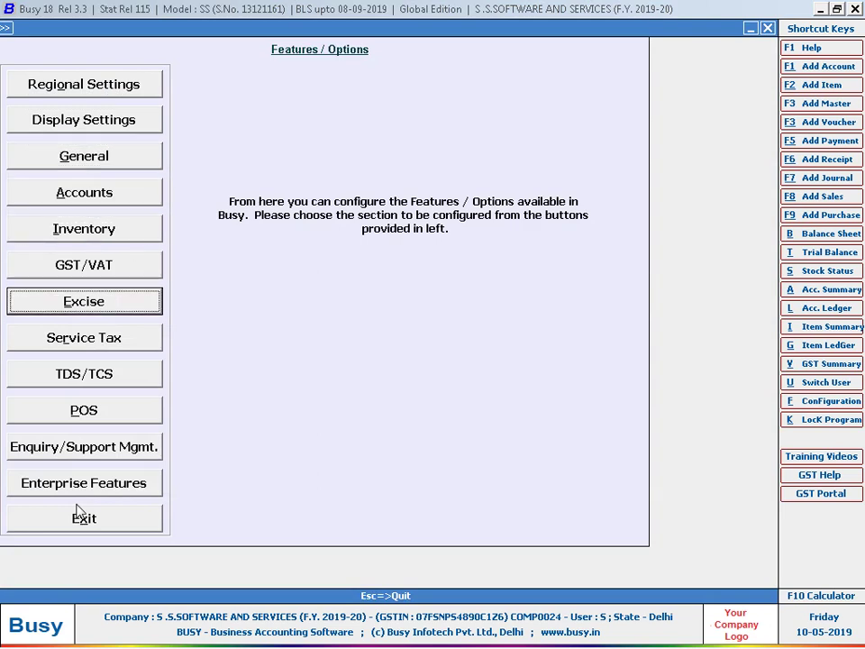
{"action": "key", "text": "Down"}
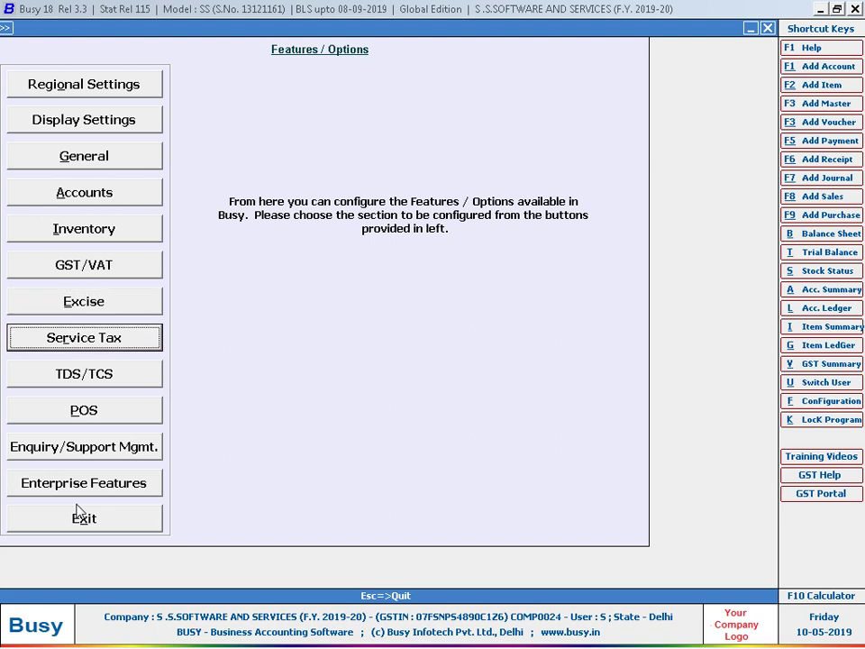
{"action": "key", "text": "Down"}
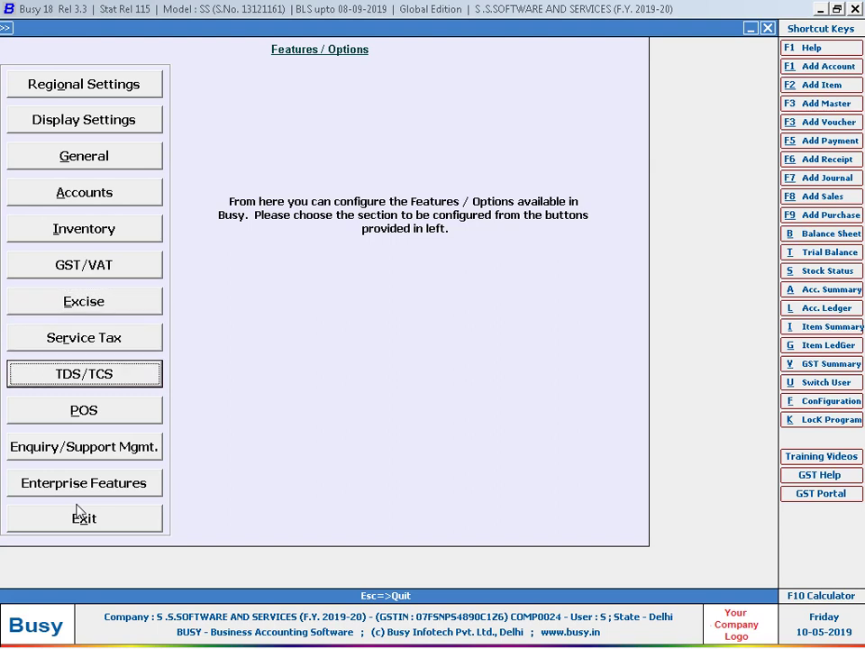
{"action": "key", "text": "Down"}
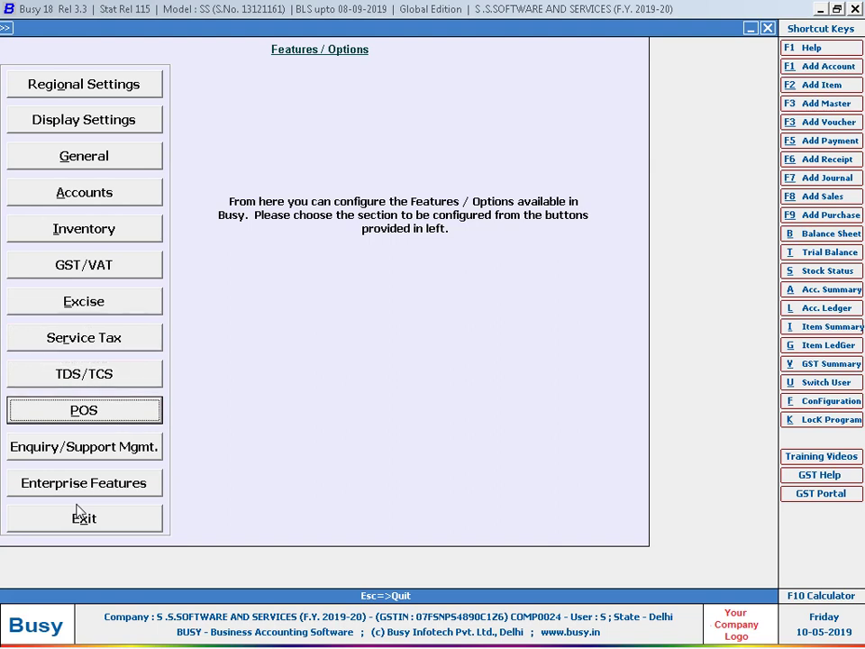
{"action": "key", "text": "Up"}
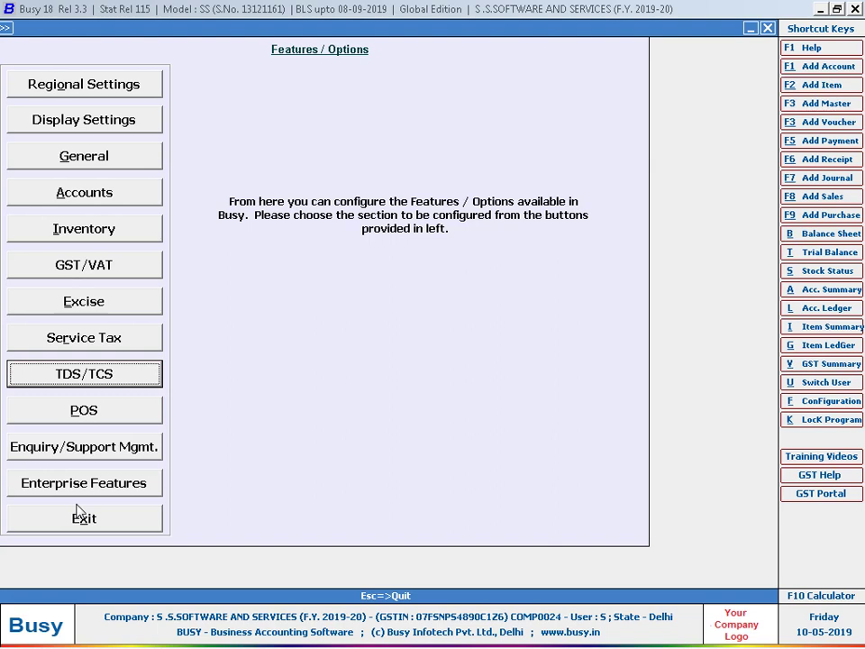
{"action": "key", "text": "Down"}
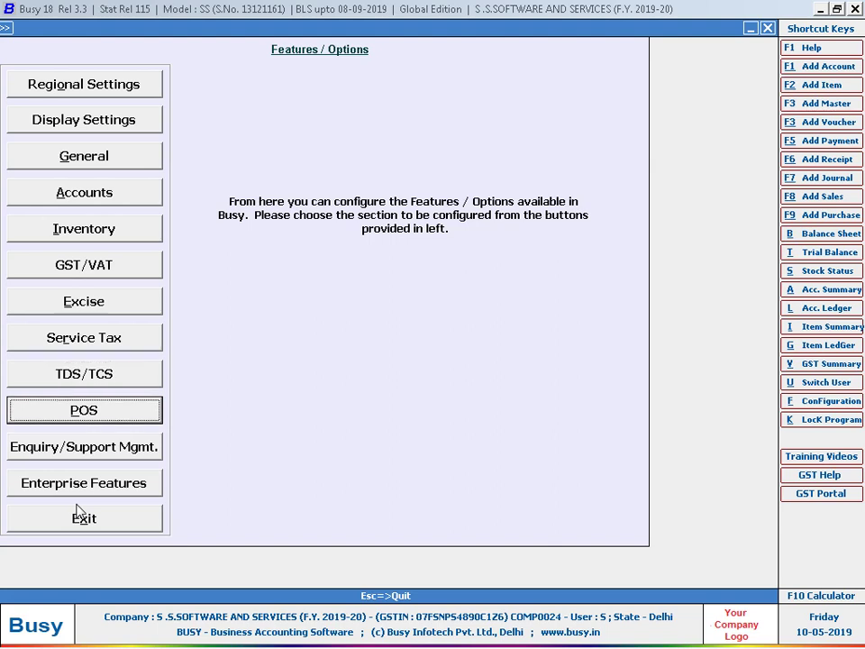
{"action": "key", "text": "Down"}
{"action": "key", "text": "Down"}
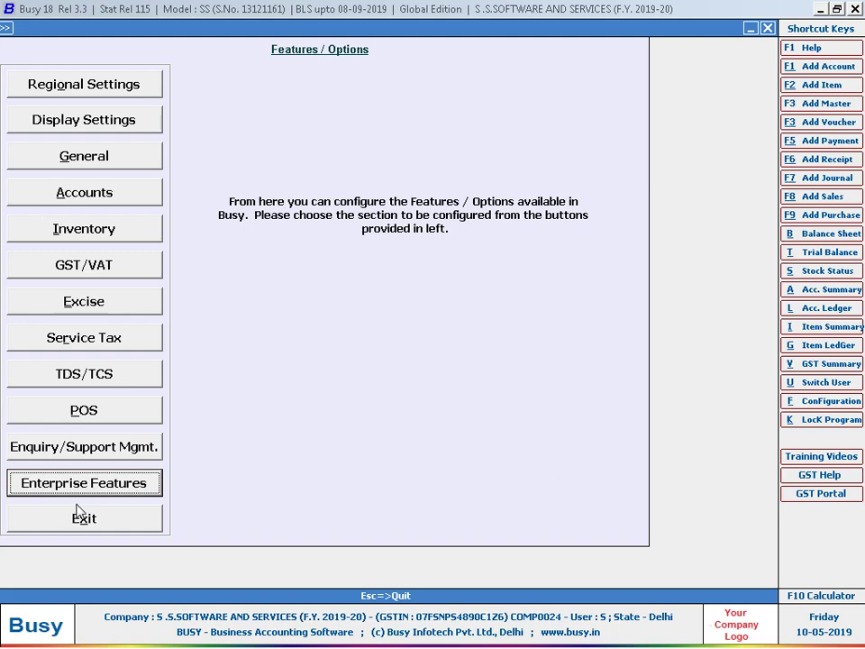
Exit Features/Options and close Busy 18, leaving the Windows desktop showing.
{"action": "left_click", "coordinate": [78, 511]}
{"action": "key", "text": "Down"}
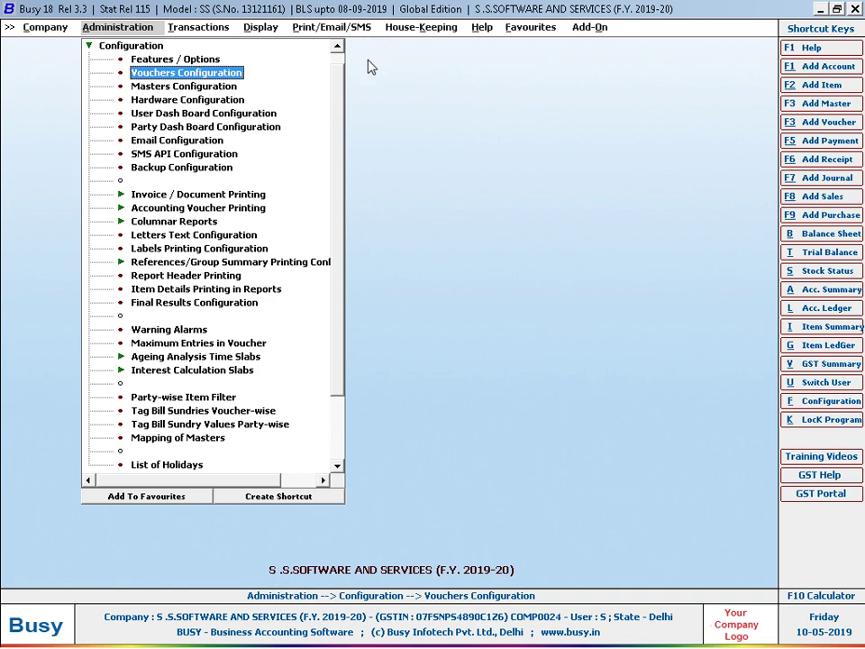
{"action": "key", "text": "super+d"}
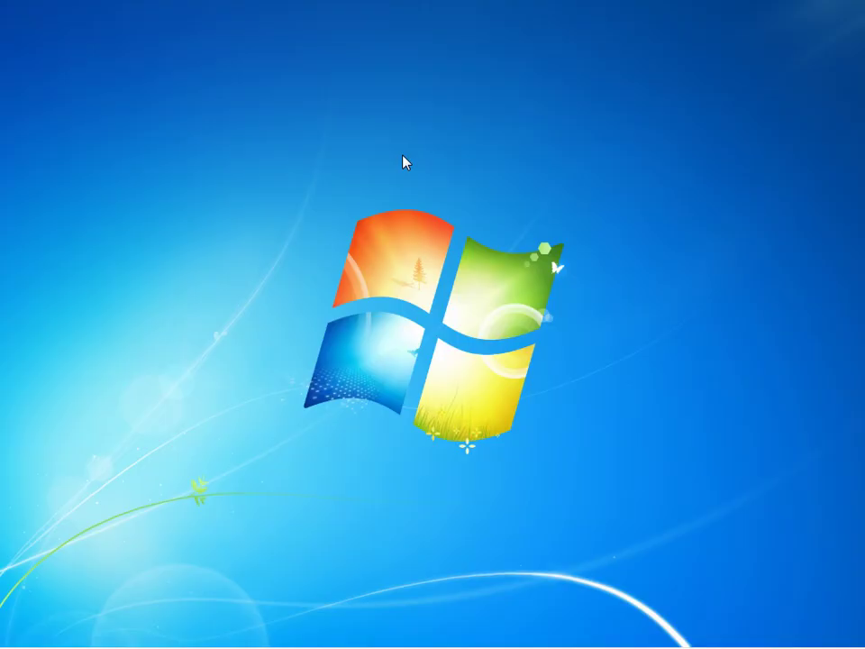
{"action": "left_click", "coordinate": [206, 629]}
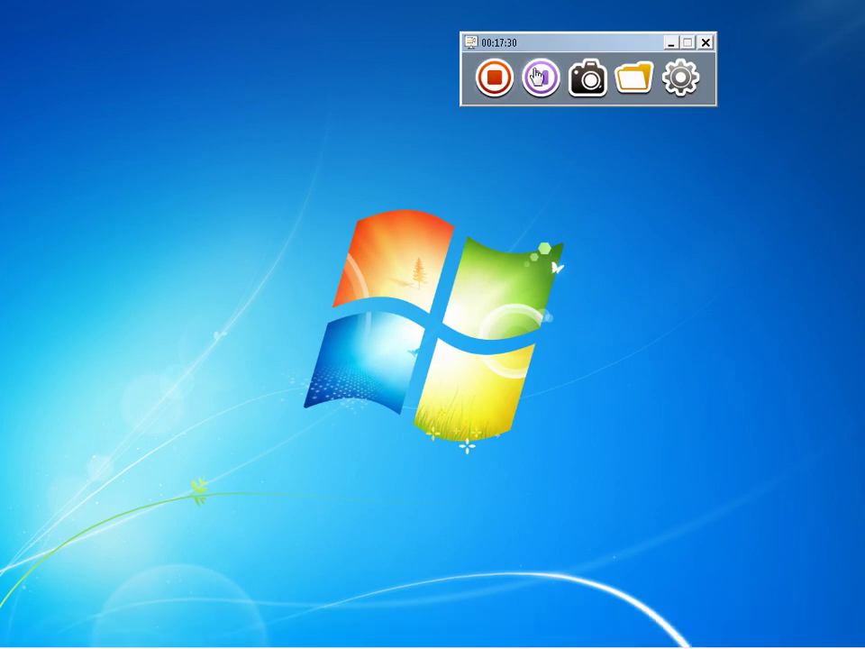